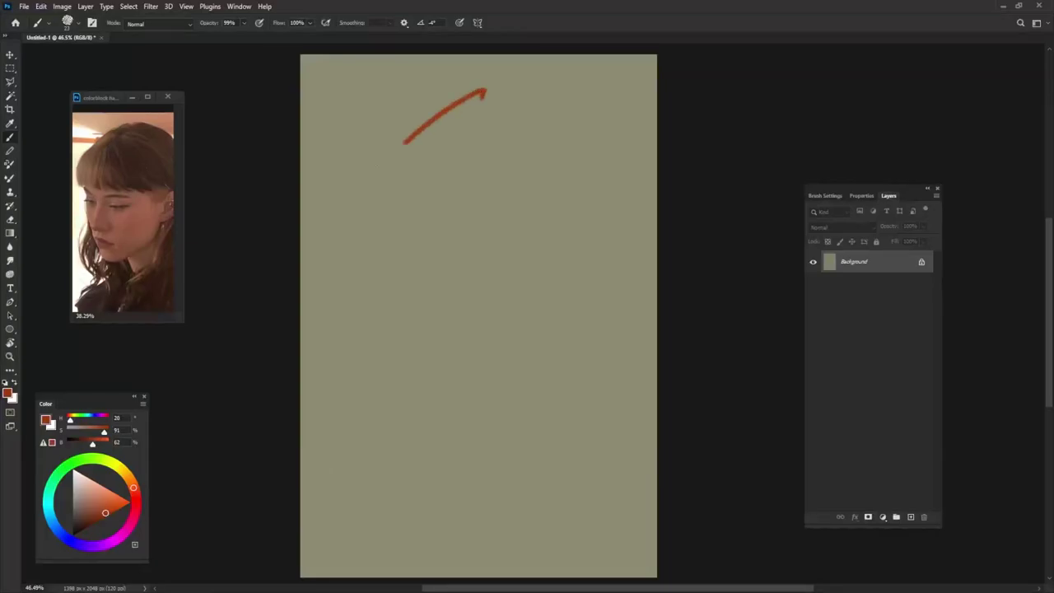
Step: Sketch the head outline and fill it in rust-orange with a 311 px brush, showing Brush Settings
mouse_move(376, 170)
mouse_down()
mouse_move(486, 84)
mouse_move(394, 296)
mouse_up()
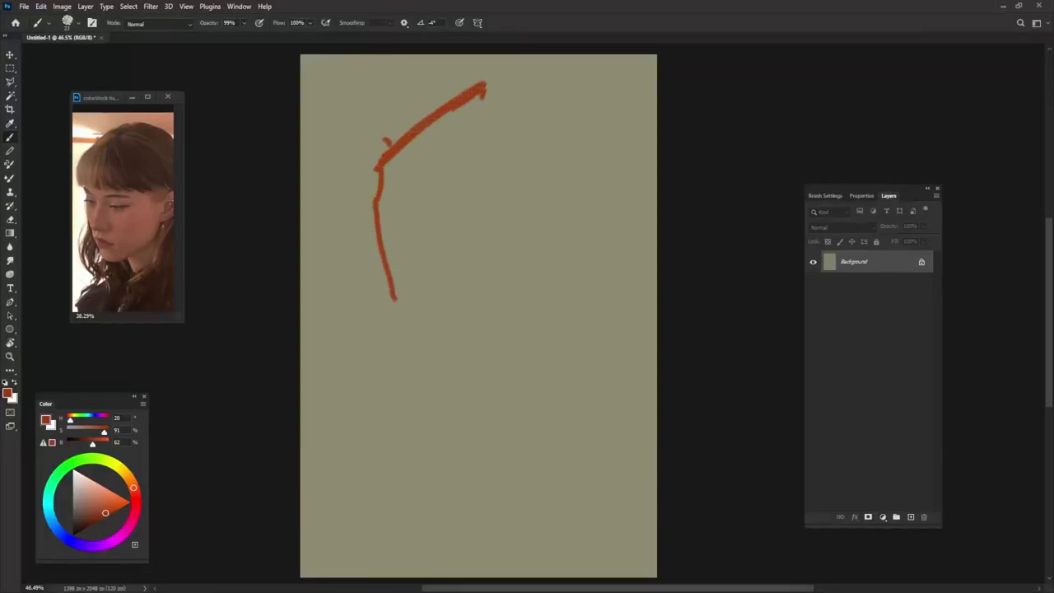
mouse_move(380, 185)
mouse_down()
mouse_move(400, 476)
mouse_move(367, 230)
mouse_move(540, 101)
mouse_up()
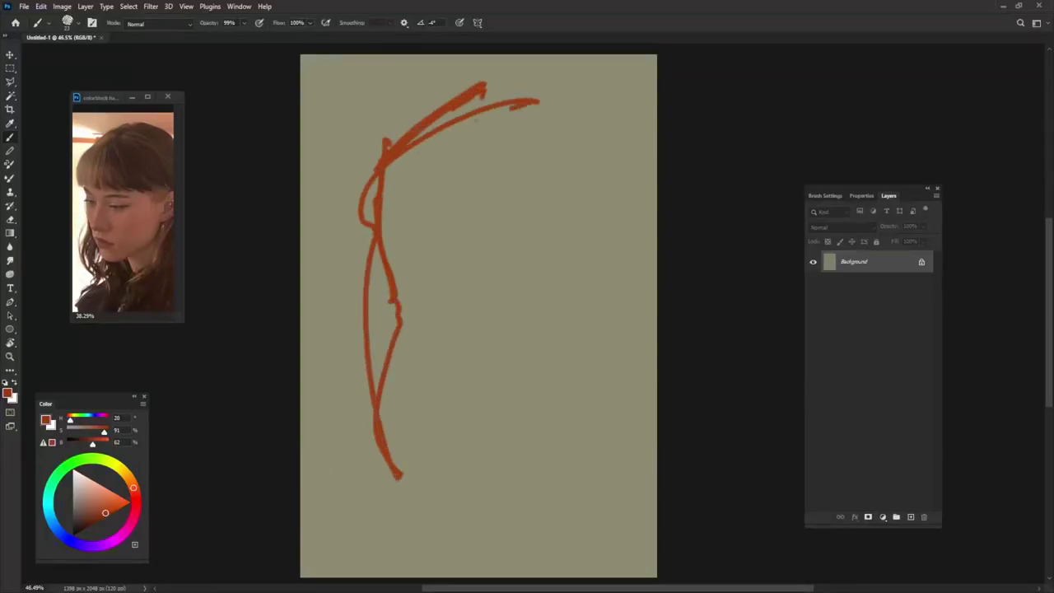
mouse_move(375, 161)
mouse_down()
mouse_move(543, 82)
mouse_move(657, 161)
mouse_move(388, 313)
mouse_move(385, 544)
mouse_move(347, 575)
mouse_up()
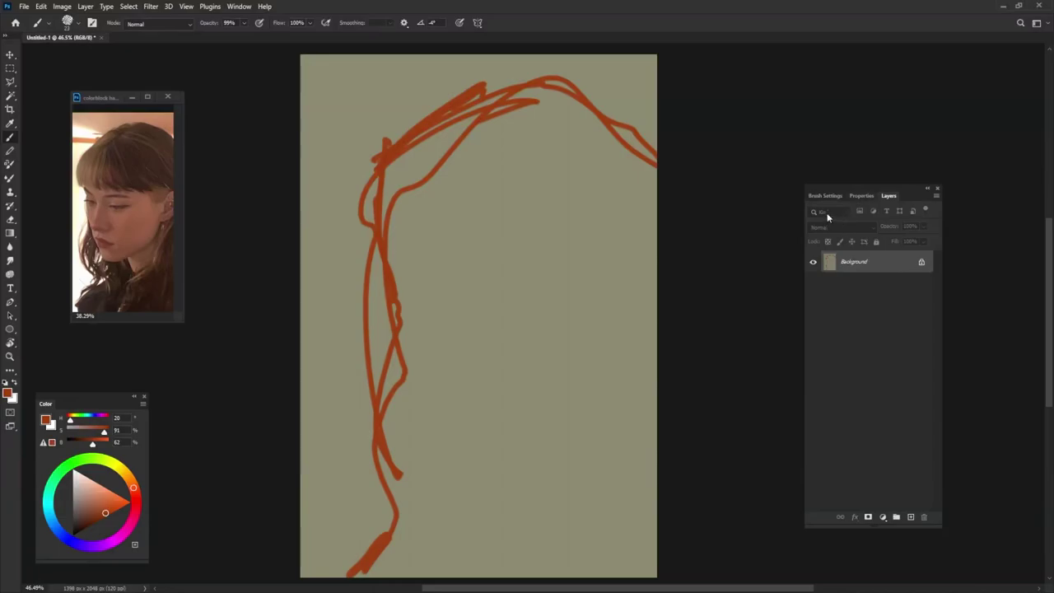
alt+right_click(549, 334)
mouse_move(569, 123)
mouse_down()
mouse_move(502, 111)
mouse_move(387, 177)
mouse_move(451, 502)
mouse_move(411, 387)
mouse_move(507, 354)
mouse_move(589, 235)
mouse_move(661, 181)
mouse_move(623, 164)
mouse_move(617, 399)
mouse_move(531, 432)
mouse_move(428, 444)
mouse_move(375, 366)
mouse_move(387, 527)
mouse_move(461, 568)
mouse_move(597, 436)
mouse_move(577, 317)
mouse_move(666, 266)
mouse_move(560, 423)
mouse_up()
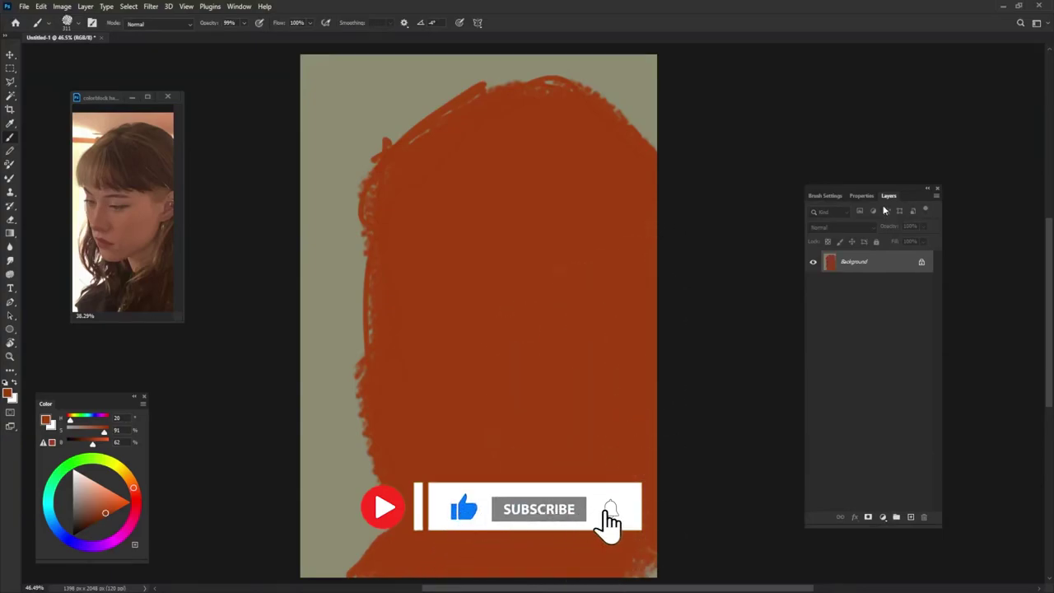
click(824, 195)
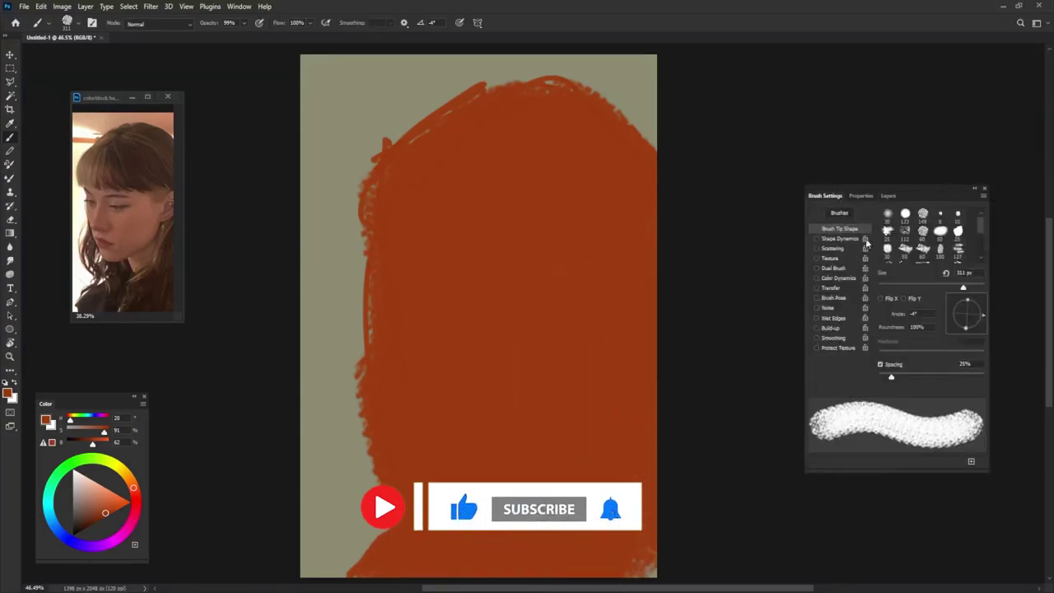
Step: Enable pen-pressure opacity Transfer, shrink the brush, and pick a near-black brown (19% brightness)
click(849, 288)
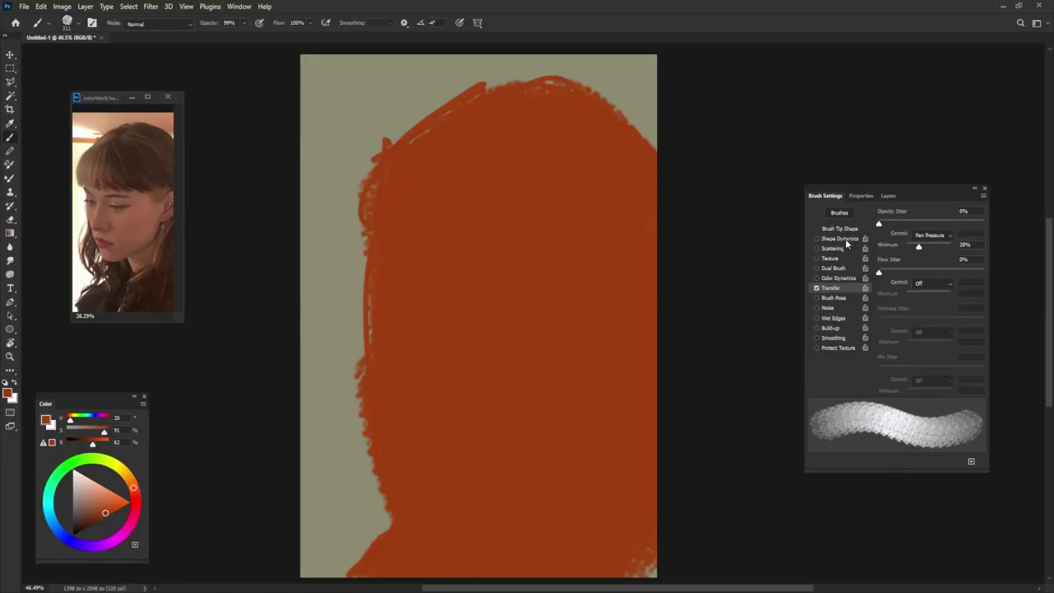
click(850, 229)
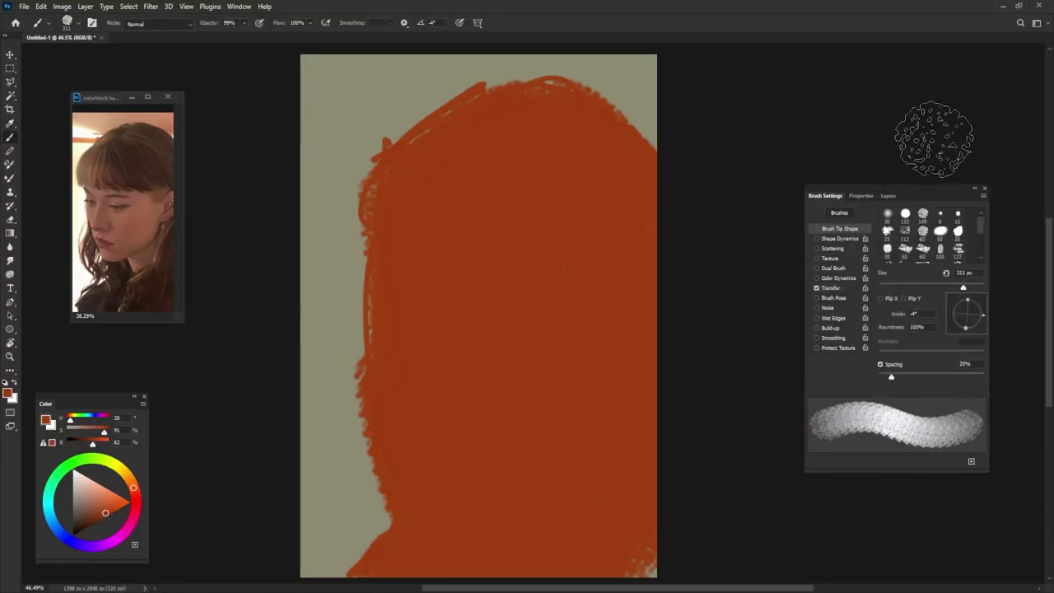
drag(539, 393, 511, 401)
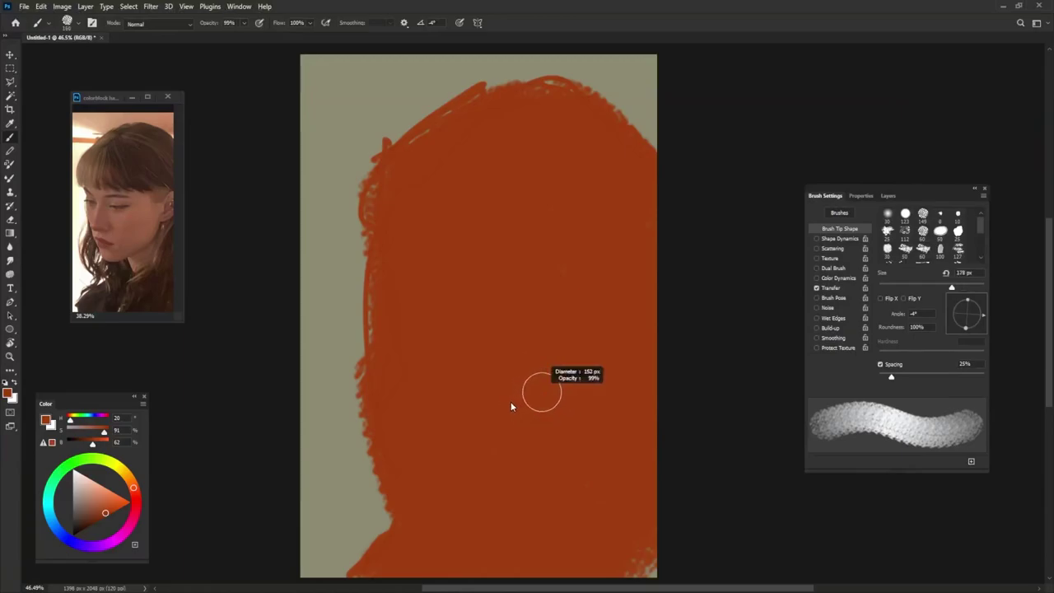
click(91, 522)
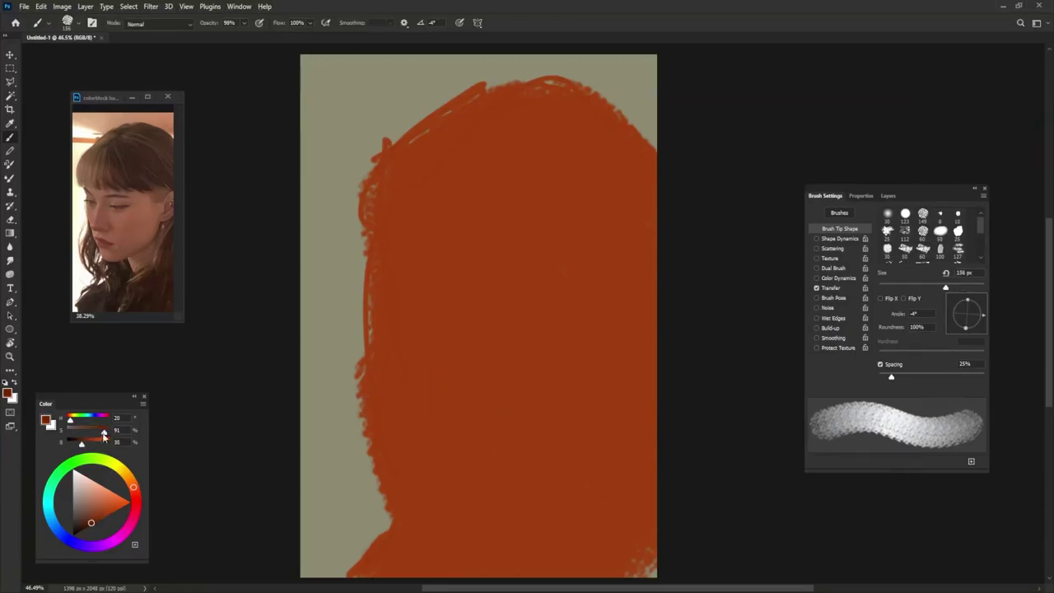
drag(79, 445, 75, 444)
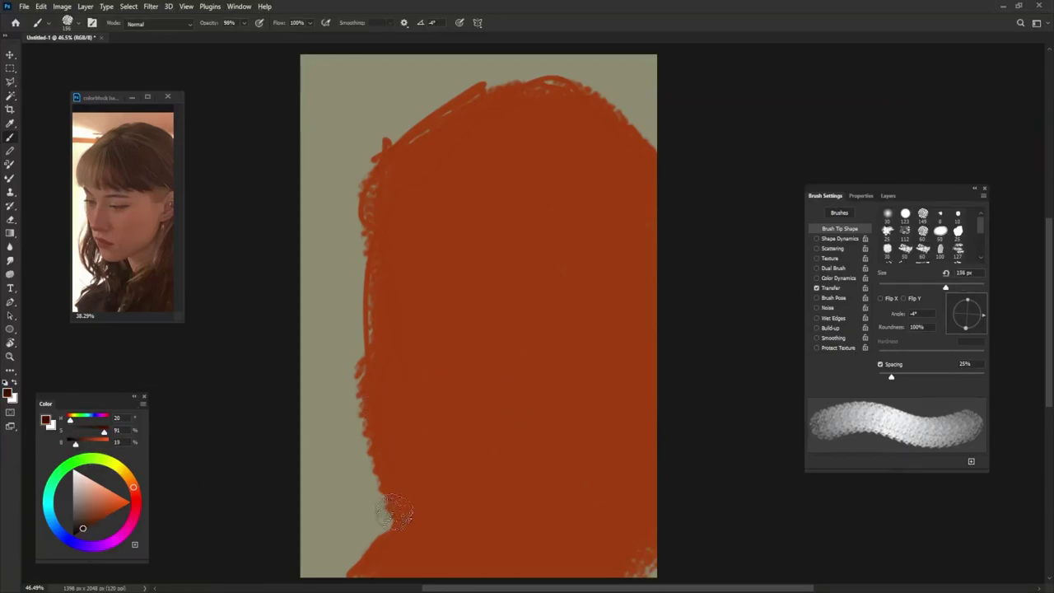
Step: Paint dark brown hair down both sides of the head and a bangs band across it
mouse_move(396, 512)
mouse_down()
mouse_move(388, 372)
mouse_move(426, 502)
mouse_move(397, 358)
mouse_up()
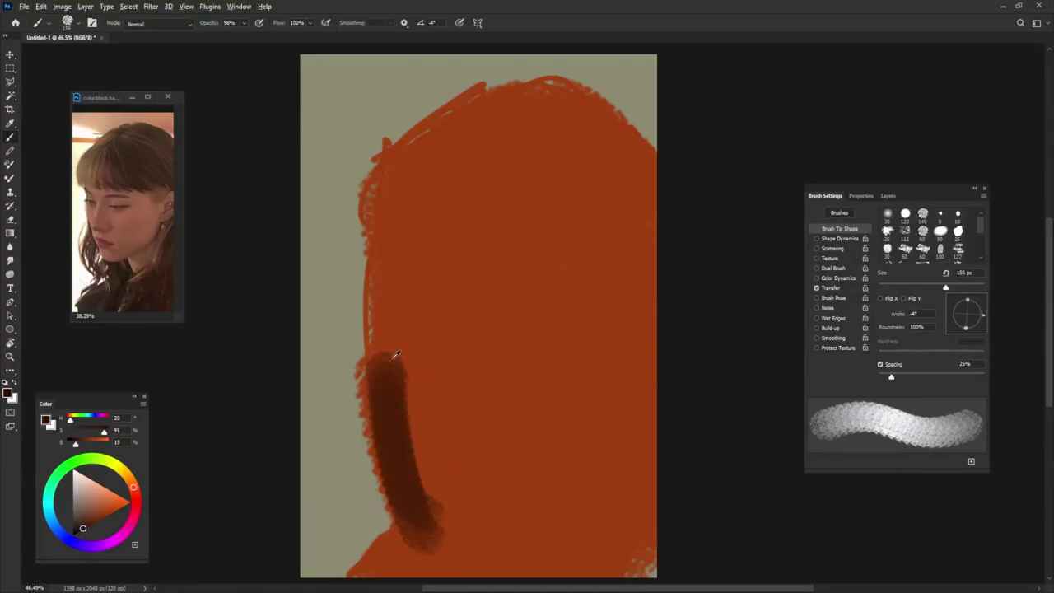
alt+click(395, 354)
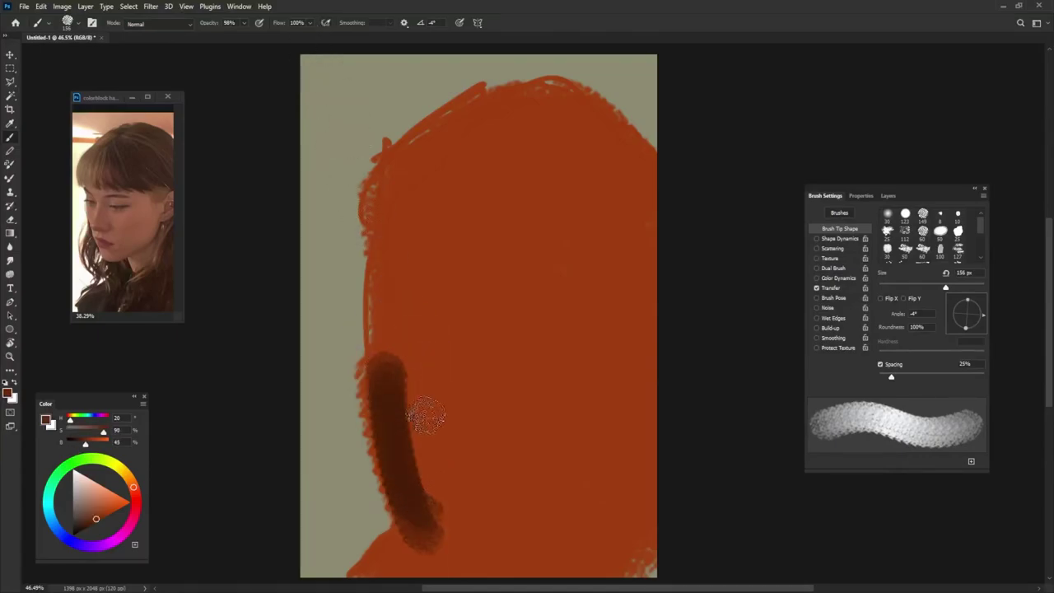
mouse_move(424, 411)
mouse_down()
mouse_move(387, 384)
mouse_move(418, 513)
mouse_move(441, 533)
mouse_move(387, 577)
mouse_move(635, 483)
mouse_move(631, 395)
mouse_move(589, 247)
mouse_move(416, 262)
mouse_up()
alt+click(418, 512)
drag(589, 234, 416, 238)
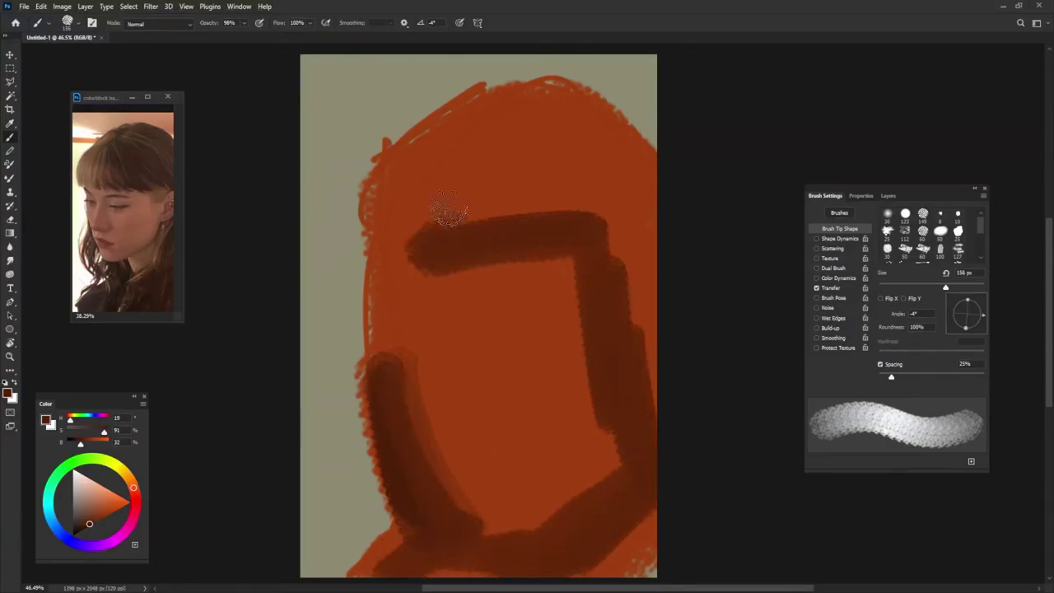
drag(523, 95, 407, 218)
mouse_move(482, 91)
mouse_down()
mouse_move(375, 238)
mouse_move(397, 188)
mouse_move(550, 94)
mouse_move(493, 216)
mouse_move(631, 242)
mouse_move(678, 223)
mouse_move(664, 336)
mouse_move(634, 292)
mouse_up()
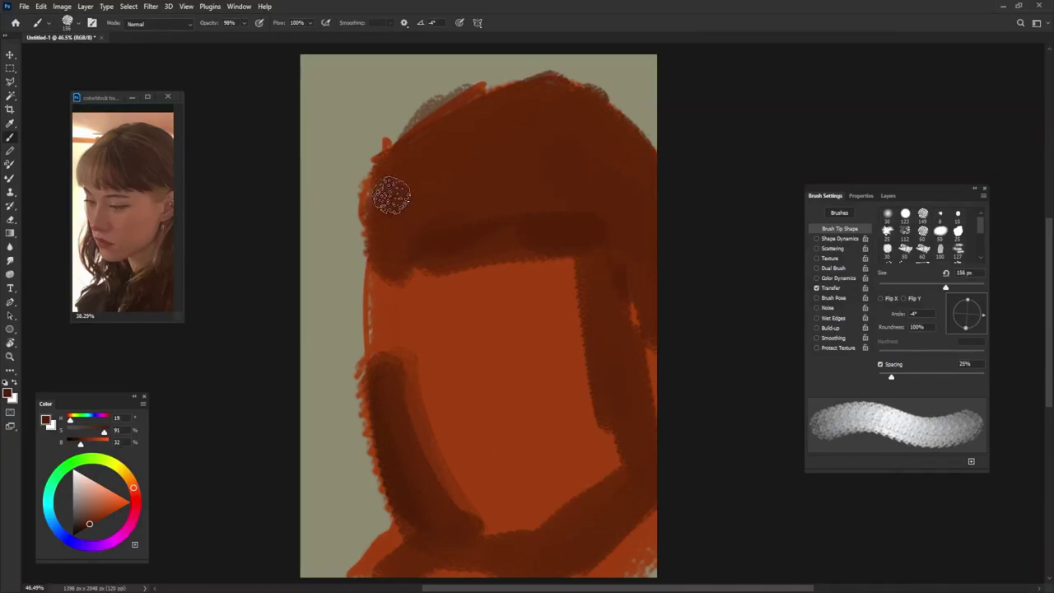
drag(399, 284, 384, 193)
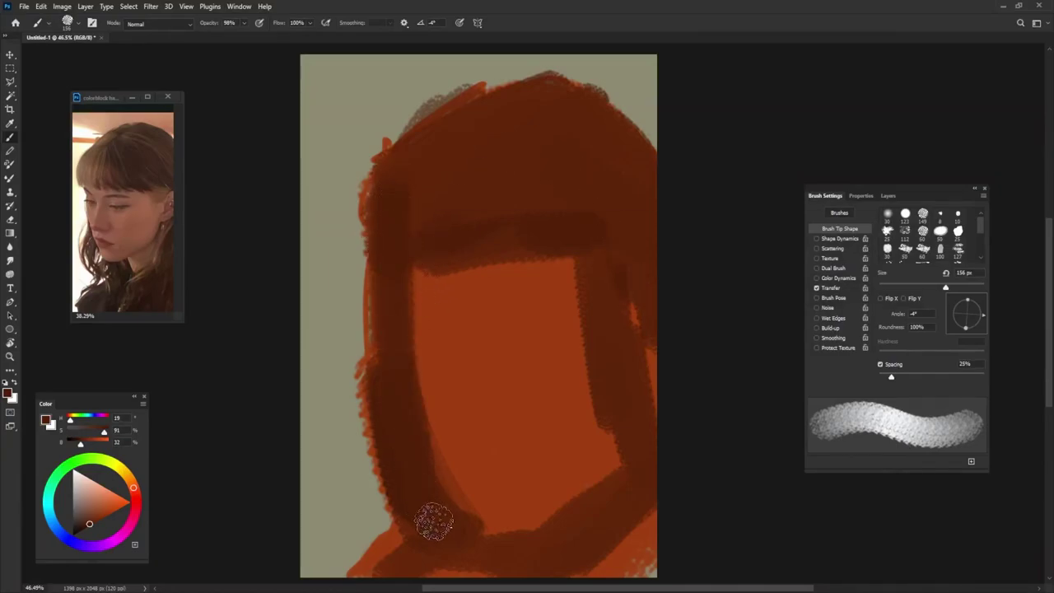
mouse_move(397, 402)
mouse_down()
mouse_move(434, 534)
mouse_move(350, 478)
mouse_up()
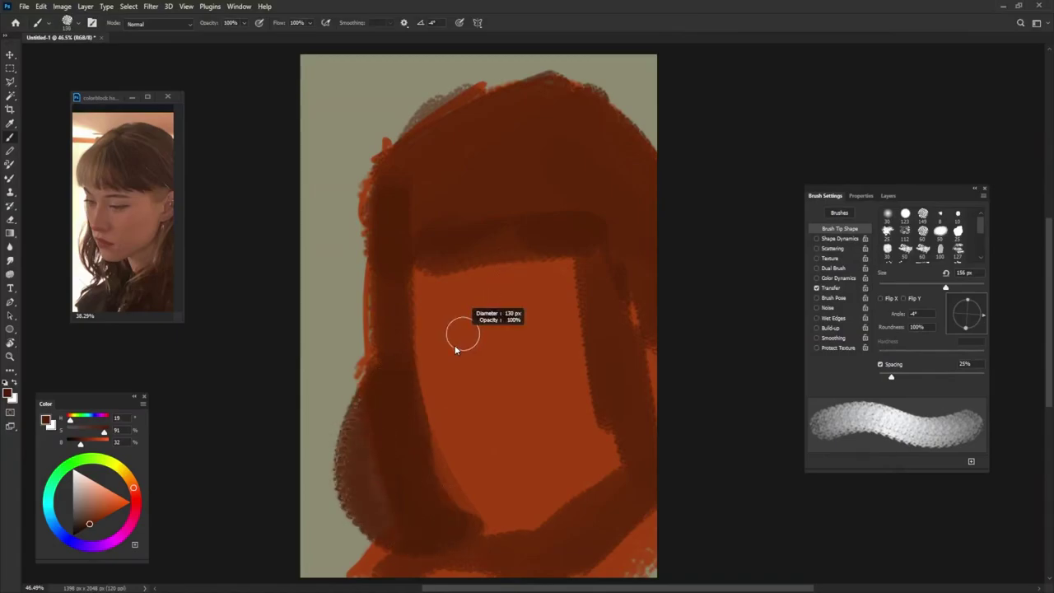
Step: With Wet Edges on, widen the bangs, the upper-left hair, and darken the lower-right hair
alt+click(418, 396)
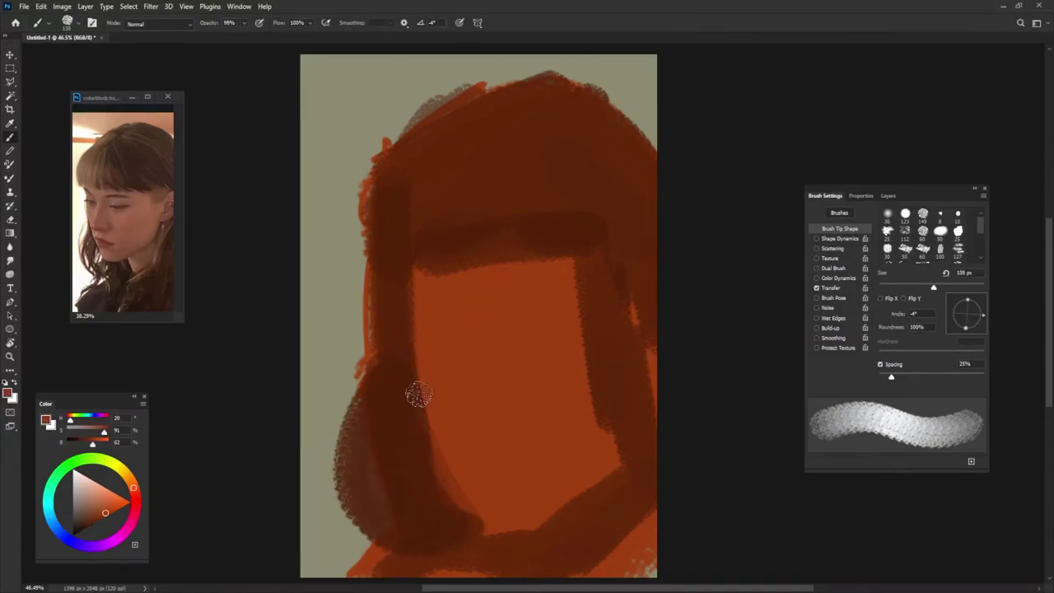
click(848, 319)
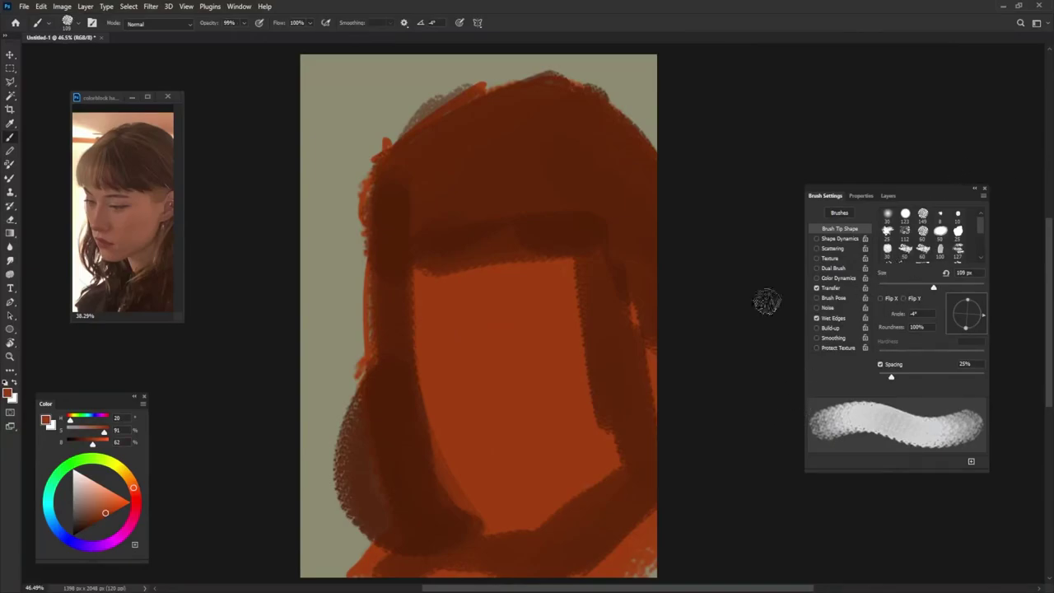
alt+click(443, 260)
mouse_move(390, 242)
mouse_down()
mouse_move(419, 278)
mouse_move(491, 261)
mouse_move(416, 297)
mouse_move(362, 169)
mouse_move(362, 284)
mouse_up()
alt+click(380, 192)
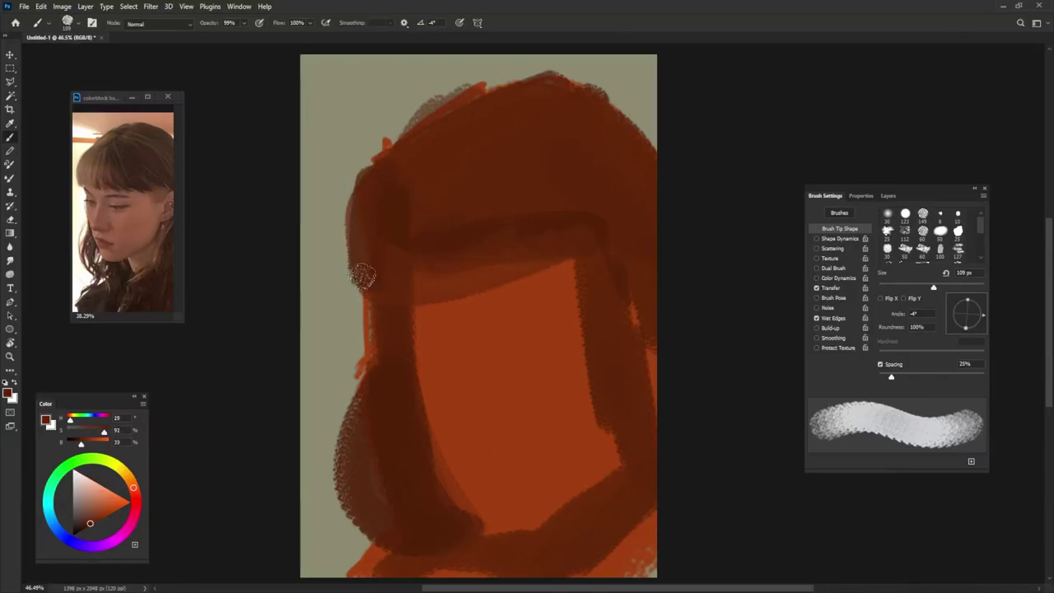
drag(584, 263, 371, 271)
mouse_move(366, 215)
mouse_down()
mouse_move(350, 177)
mouse_move(544, 70)
mouse_up()
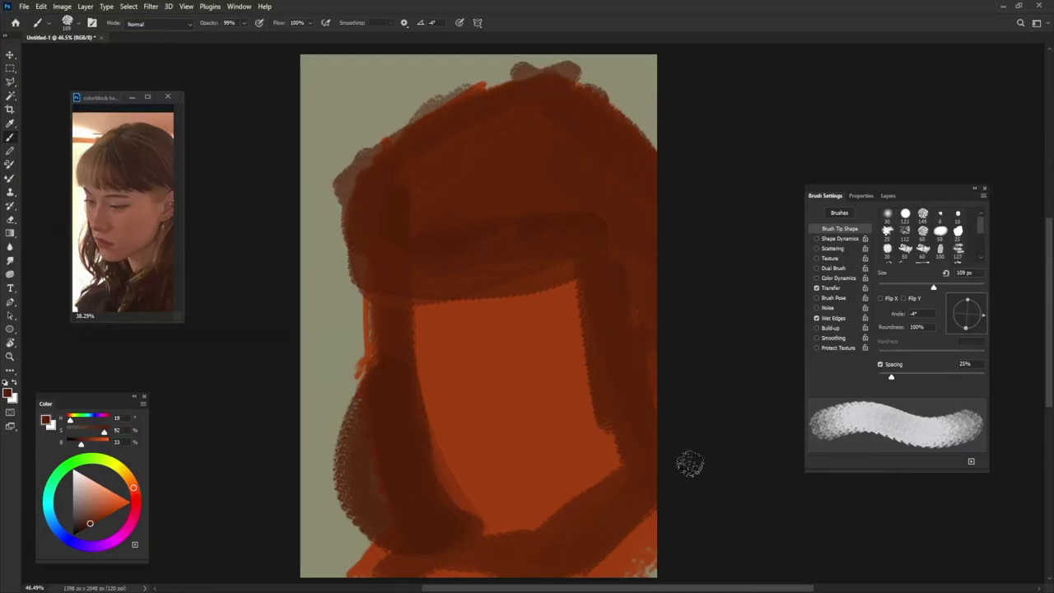
drag(654, 514, 610, 568)
drag(655, 535, 626, 574)
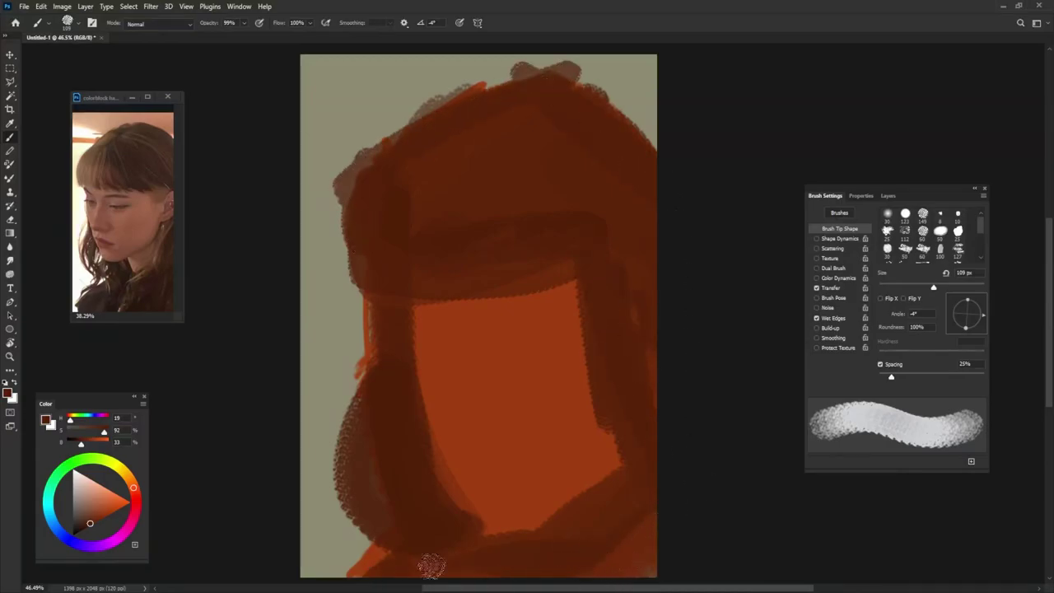
Step: With Wet Edges off, cover the lighter patches in the lower-right hair and face with brown
click(816, 318)
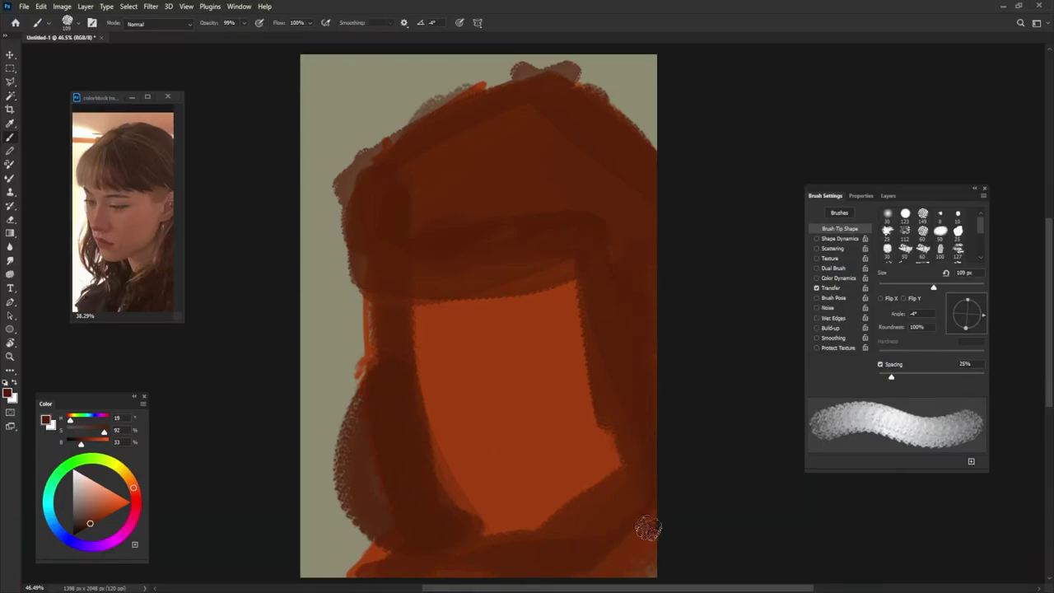
drag(642, 527, 609, 568)
drag(643, 528, 550, 524)
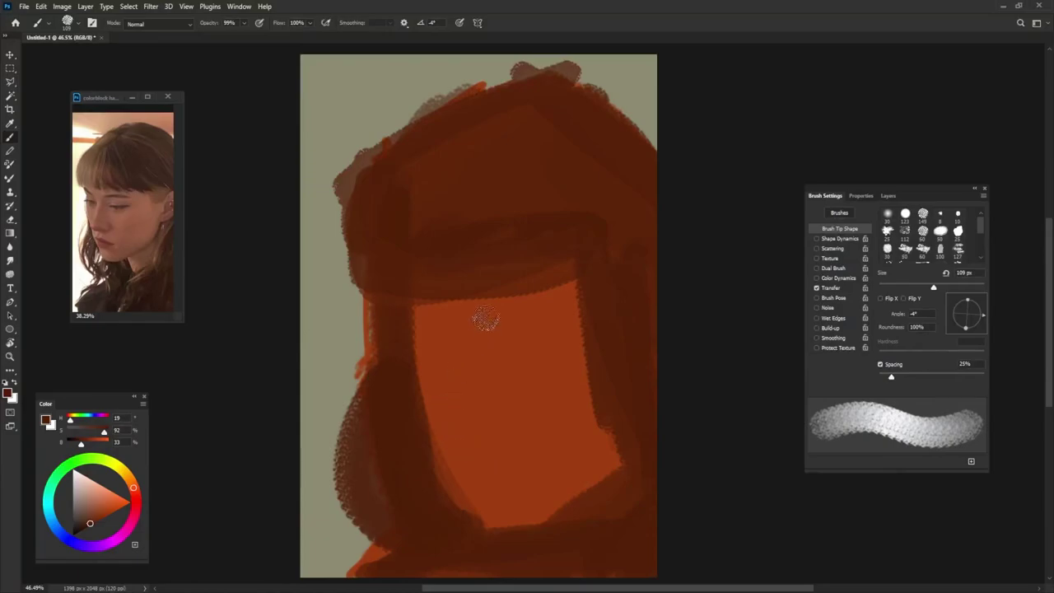
alt+click(600, 394)
drag(613, 428, 477, 518)
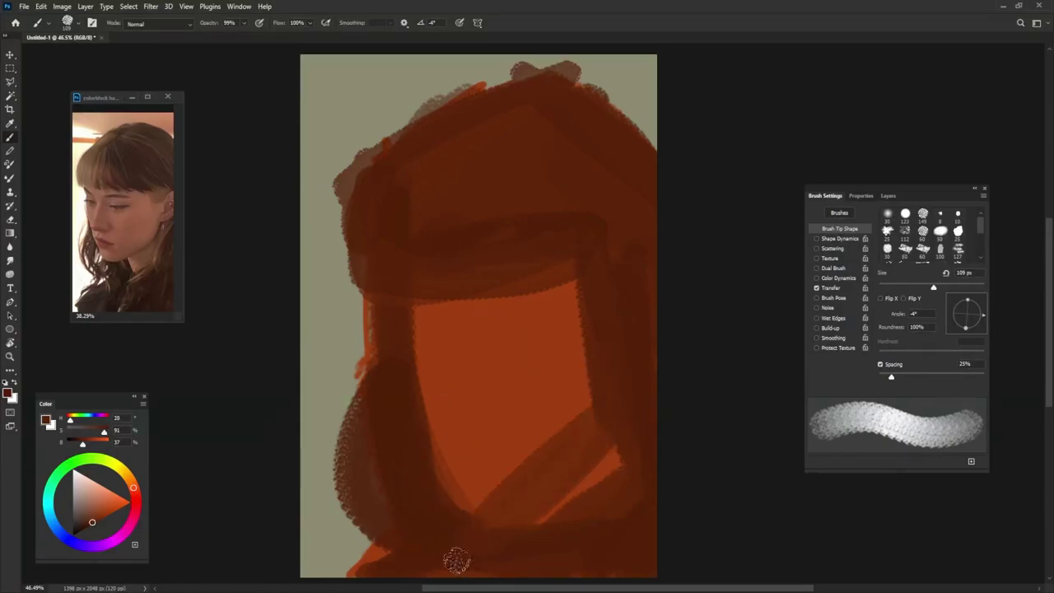
drag(531, 486, 622, 435)
Step: Paint brighter orange along the face's left jaw with a roughly 70 px brush
alt+right_click(527, 418)
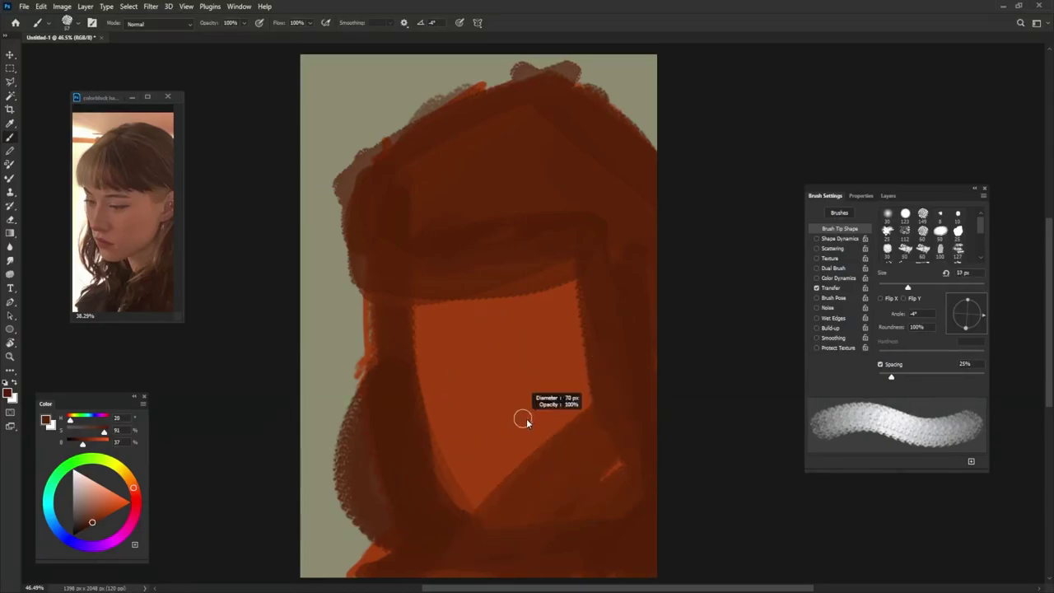
alt+click(388, 435)
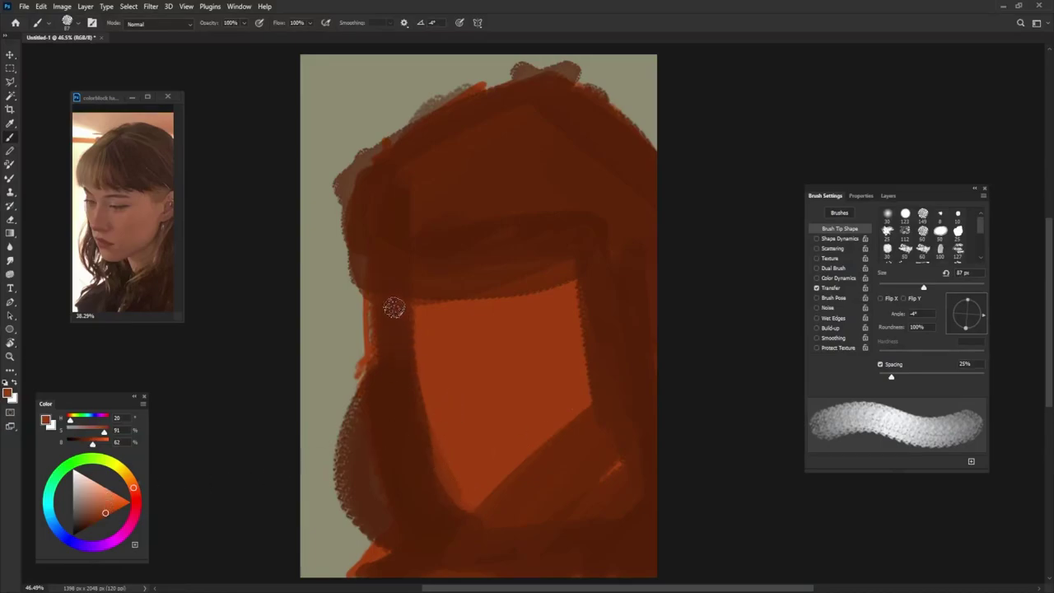
mouse_move(376, 290)
mouse_down()
mouse_move(396, 309)
mouse_move(405, 391)
mouse_move(460, 514)
mouse_up()
drag(404, 323, 432, 447)
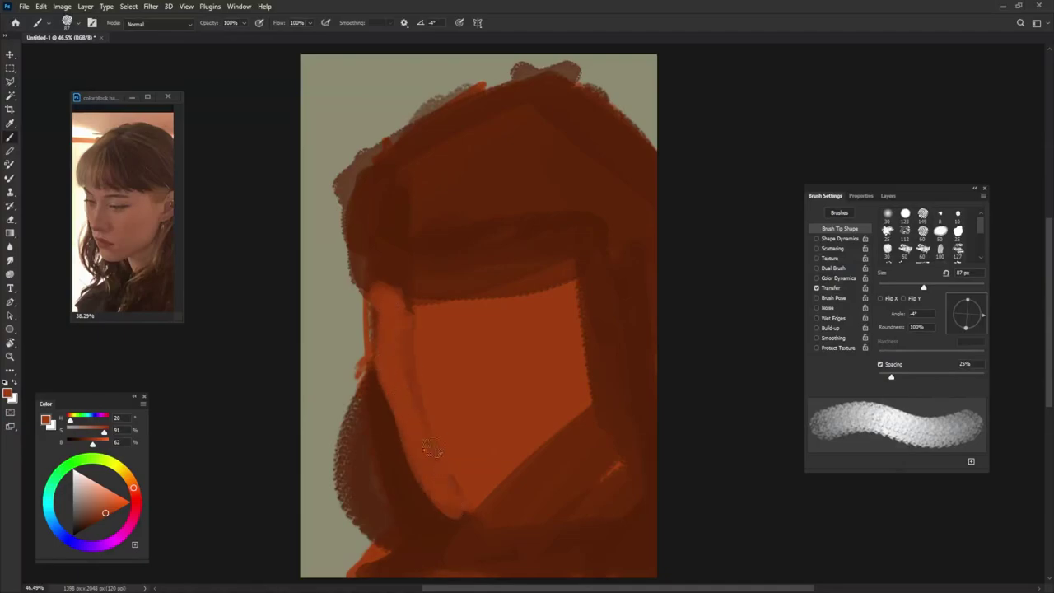
Step: Carve back the face's left edge and lower-left hair with sampled sage background colour
alt+click(346, 330)
drag(366, 305, 381, 412)
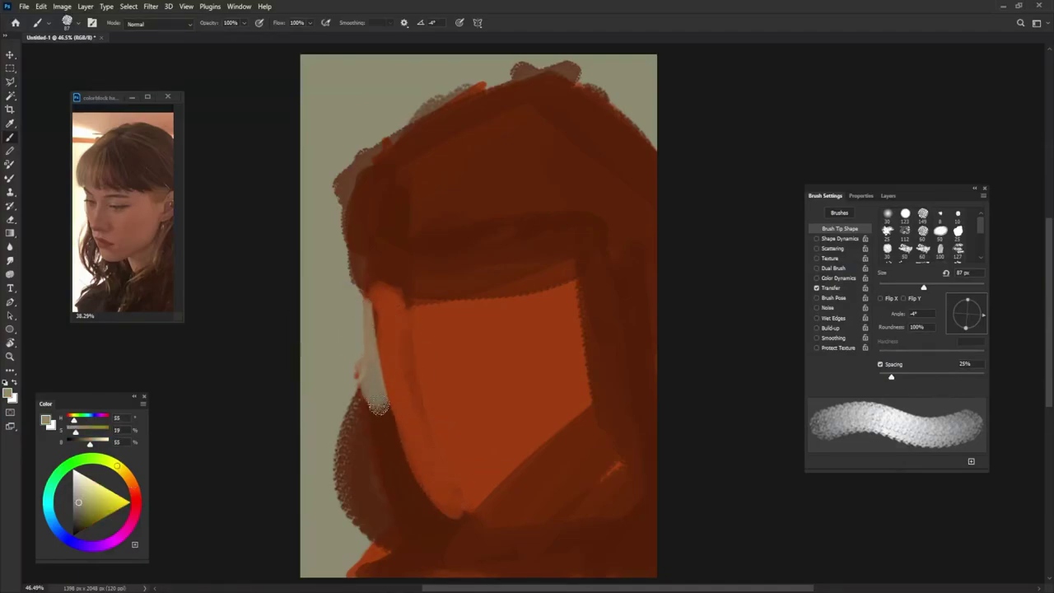
drag(362, 309, 389, 437)
mouse_move(377, 330)
mouse_down()
mouse_move(387, 420)
mouse_move(358, 531)
mouse_up()
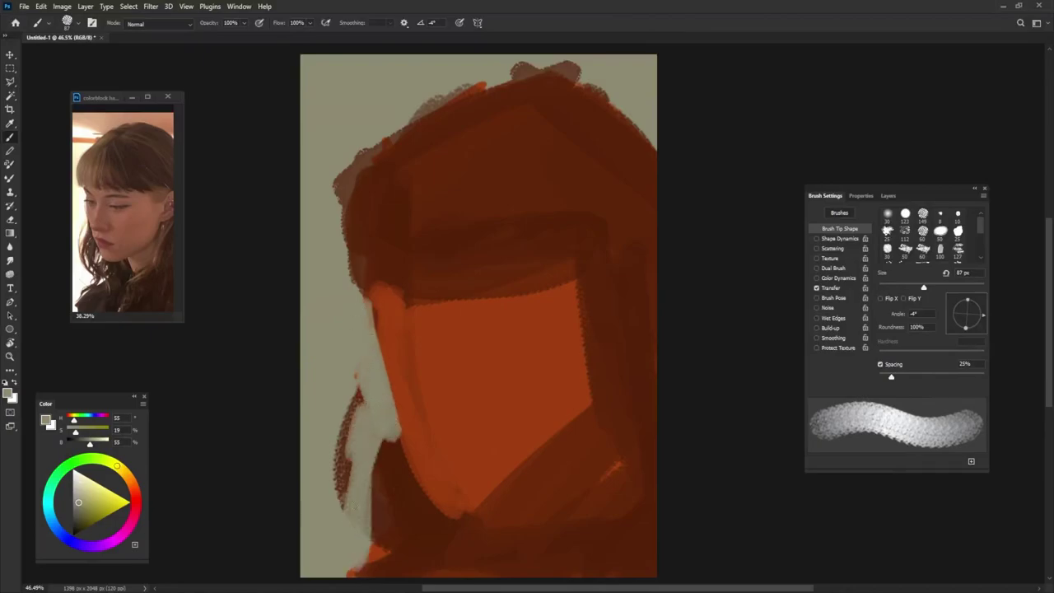
mouse_move(354, 387)
mouse_down()
mouse_move(346, 510)
mouse_move(379, 564)
mouse_up()
Step: Bring the dark hair lower over the face and block in a lighter orange ear on the right
alt+click(412, 336)
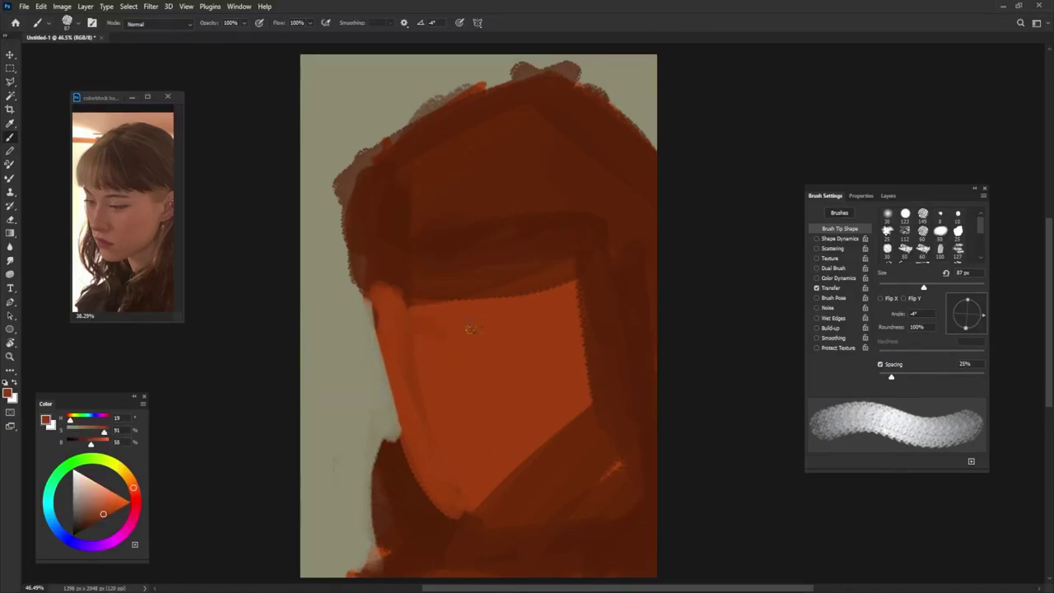
drag(426, 319, 565, 261)
mouse_move(594, 333)
mouse_down()
mouse_move(639, 319)
mouse_move(594, 364)
mouse_up()
mouse_move(591, 315)
mouse_down()
mouse_move(597, 262)
mouse_move(585, 423)
mouse_move(469, 527)
mouse_up()
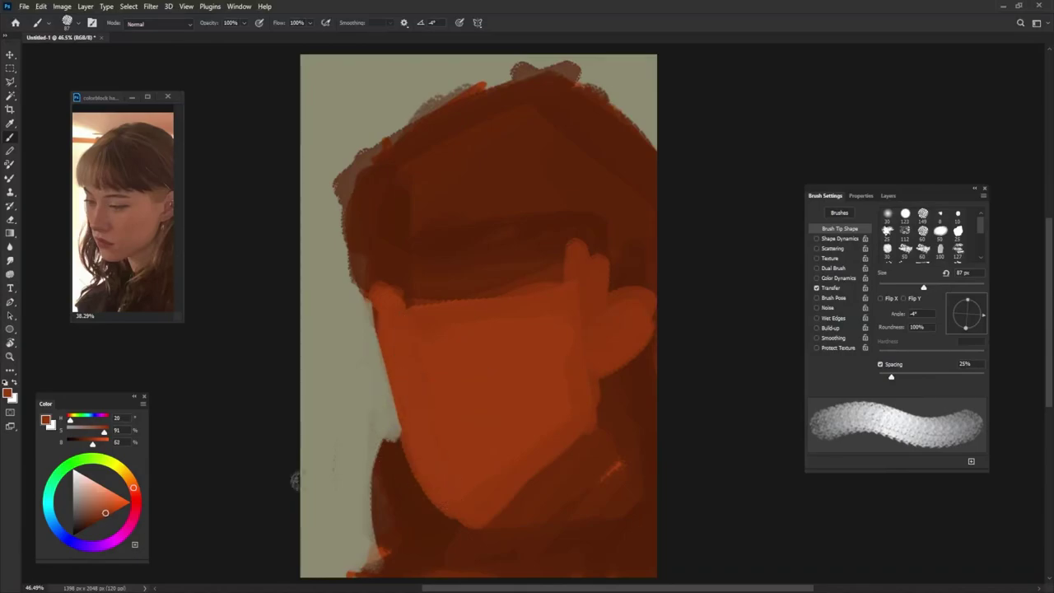
Step: With a larger, 90% opacity brush, paint lighter orange planes across the forehead and cheek
alt+click(474, 403)
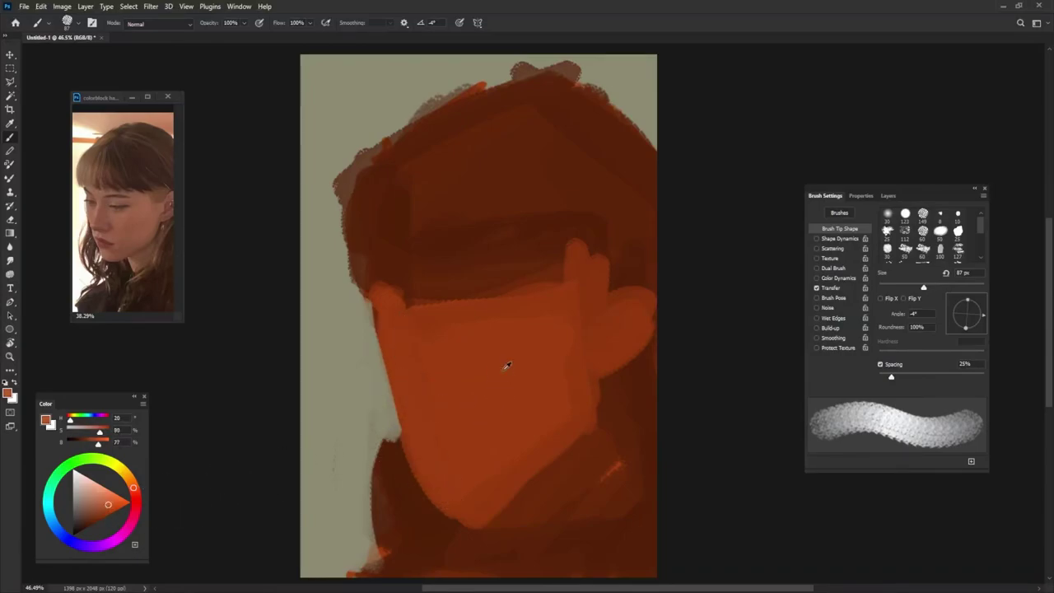
key(9)
key(bracketright)
key(bracketright)
drag(400, 318, 435, 341)
alt+click(436, 341)
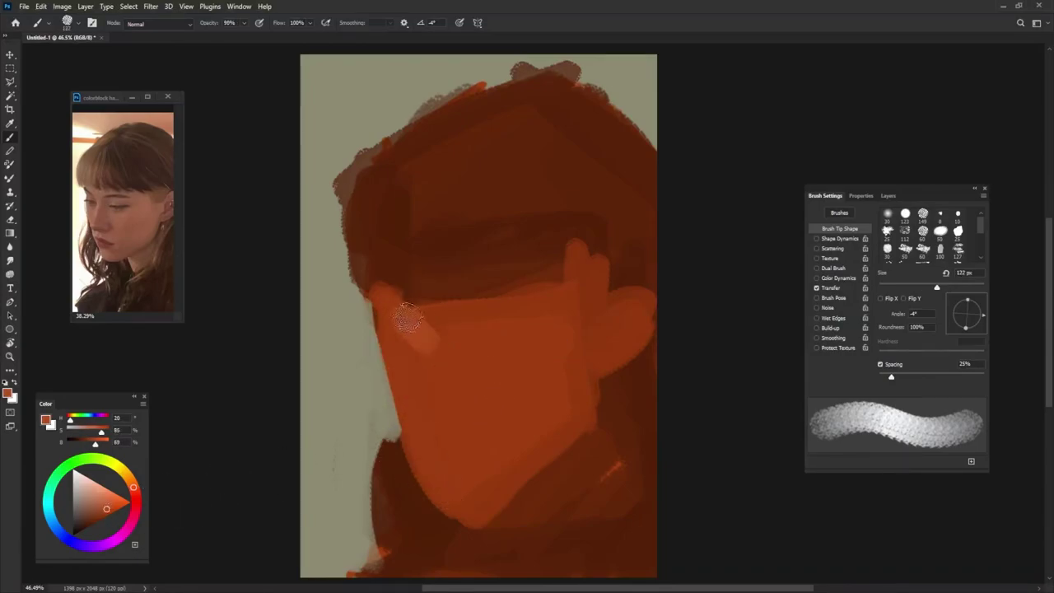
mouse_move(524, 336)
mouse_down()
mouse_move(477, 374)
mouse_move(379, 350)
mouse_move(431, 417)
mouse_move(473, 419)
mouse_move(476, 453)
mouse_up()
mouse_move(387, 336)
mouse_down()
mouse_move(539, 355)
mouse_move(493, 458)
mouse_up()
mouse_move(528, 350)
mouse_down()
mouse_move(423, 358)
mouse_move(576, 303)
mouse_up()
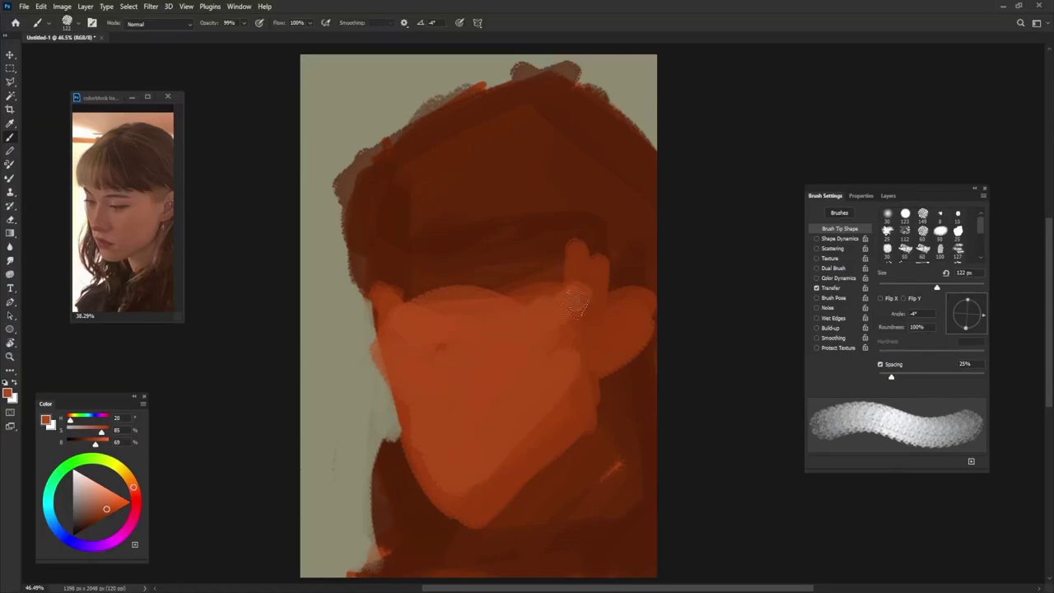
Step: Add a darker reddish patch over the mouth and chin and a cheek shadow stroke
alt+click(587, 341)
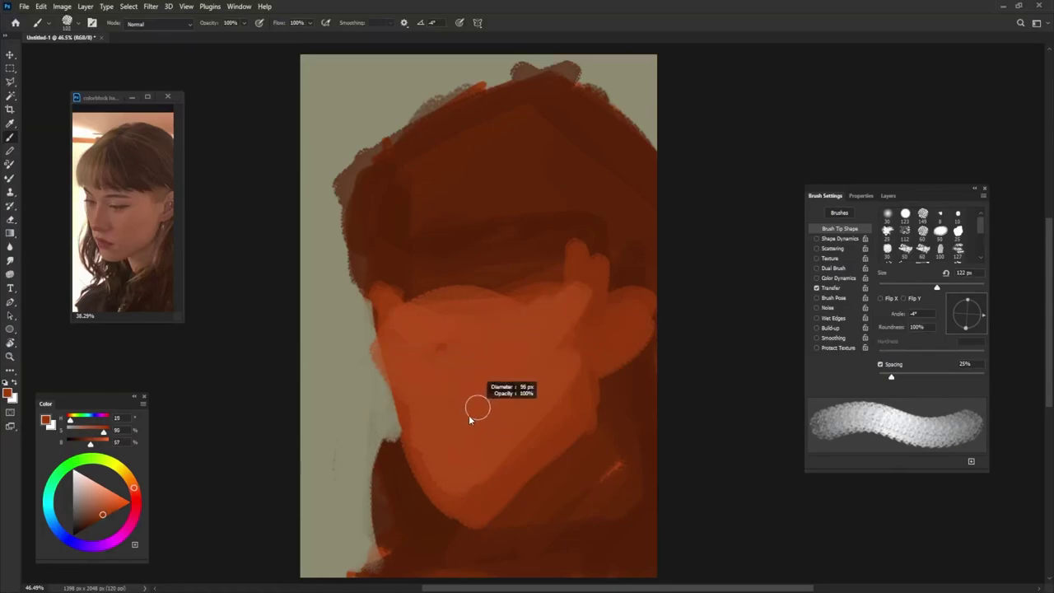
mouse_move(416, 435)
mouse_down()
mouse_move(424, 428)
mouse_move(404, 430)
mouse_move(427, 412)
mouse_up()
drag(427, 351, 414, 346)
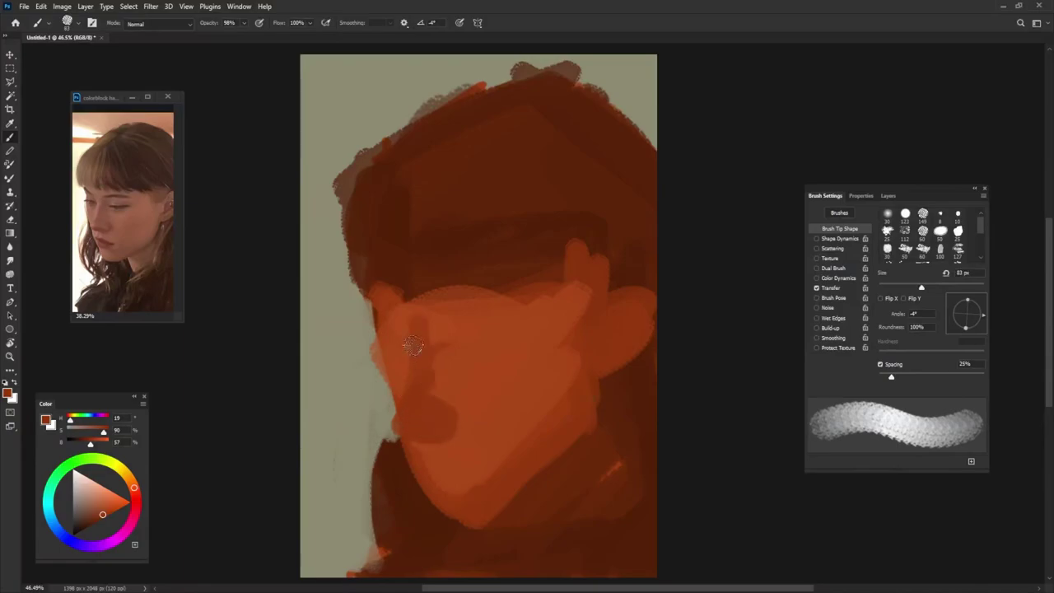
drag(494, 365, 499, 363)
Step: Darken the eye area, mouth and hairline above the face with sampled shadow tones
drag(458, 342, 486, 352)
drag(385, 341, 383, 325)
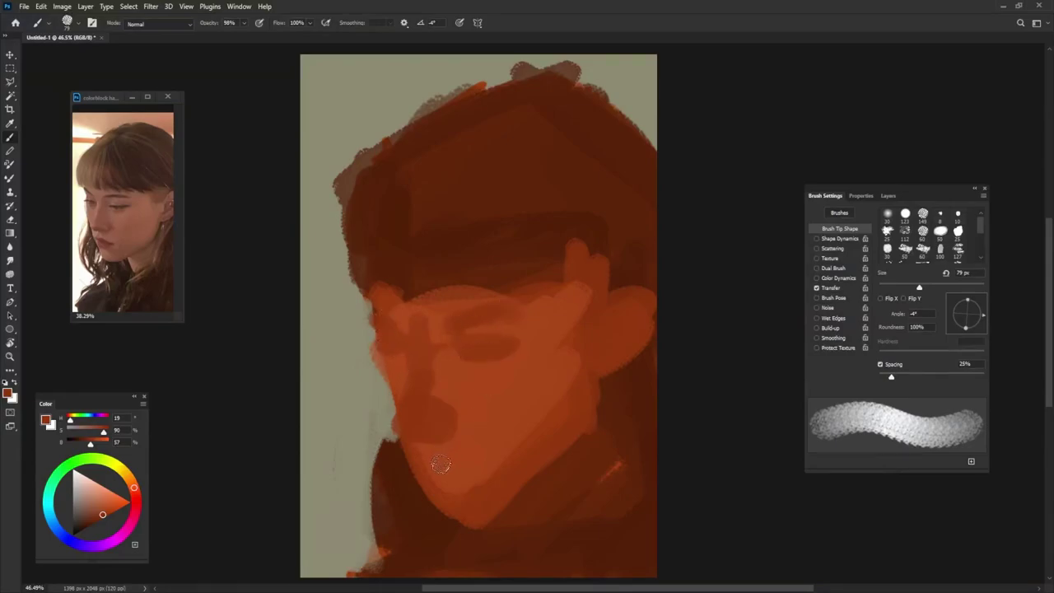
drag(438, 465, 441, 476)
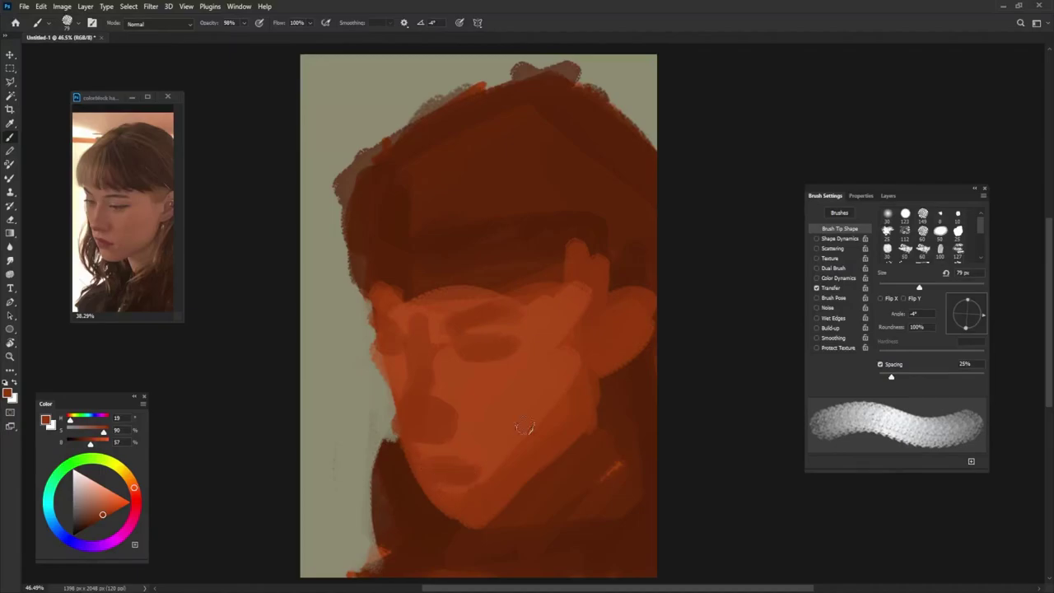
alt+click(486, 279)
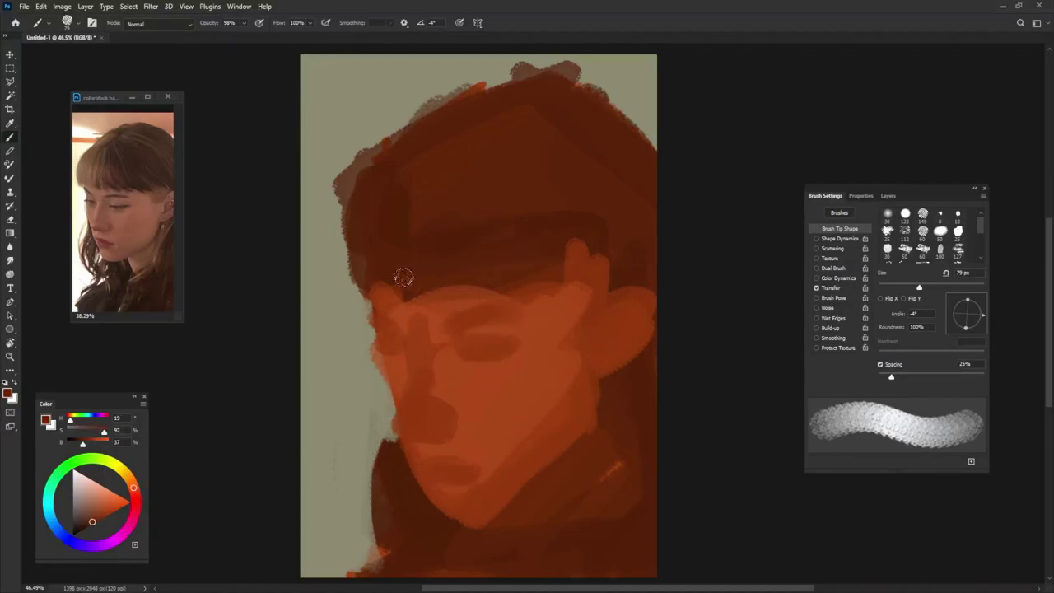
mouse_move(497, 290)
mouse_down()
mouse_move(364, 293)
mouse_move(360, 179)
mouse_move(347, 307)
mouse_up()
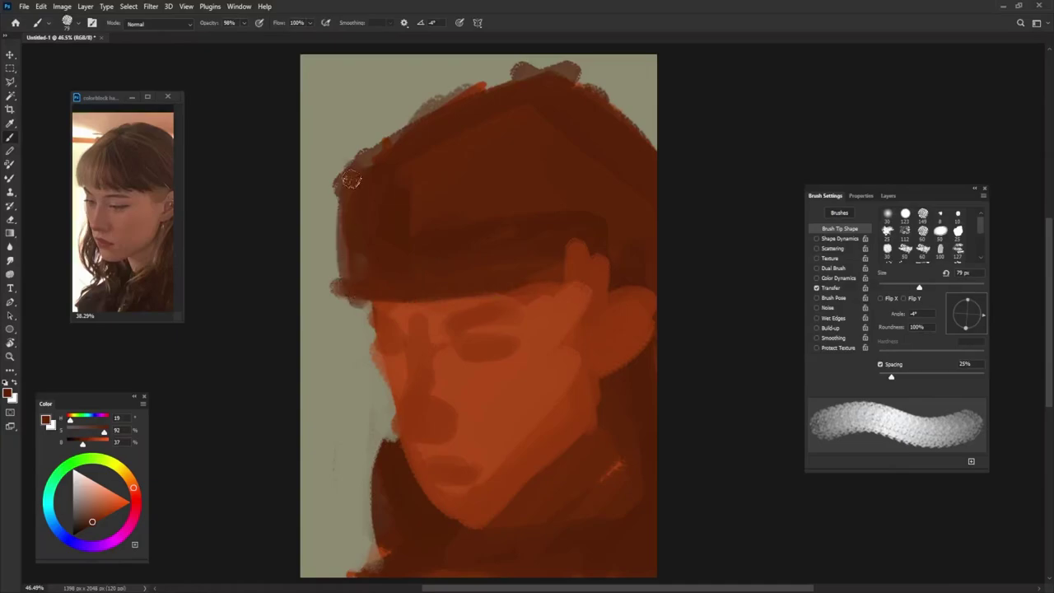
drag(343, 202, 344, 284)
Step: Trim the hair's upper-left edge and the jaw and neck silhouette with sage
alt+click(322, 200)
drag(339, 165, 340, 298)
mouse_move(352, 177)
mouse_down()
mouse_move(407, 136)
mouse_move(576, 76)
mouse_move(471, 94)
mouse_move(580, 85)
mouse_move(659, 147)
mouse_up()
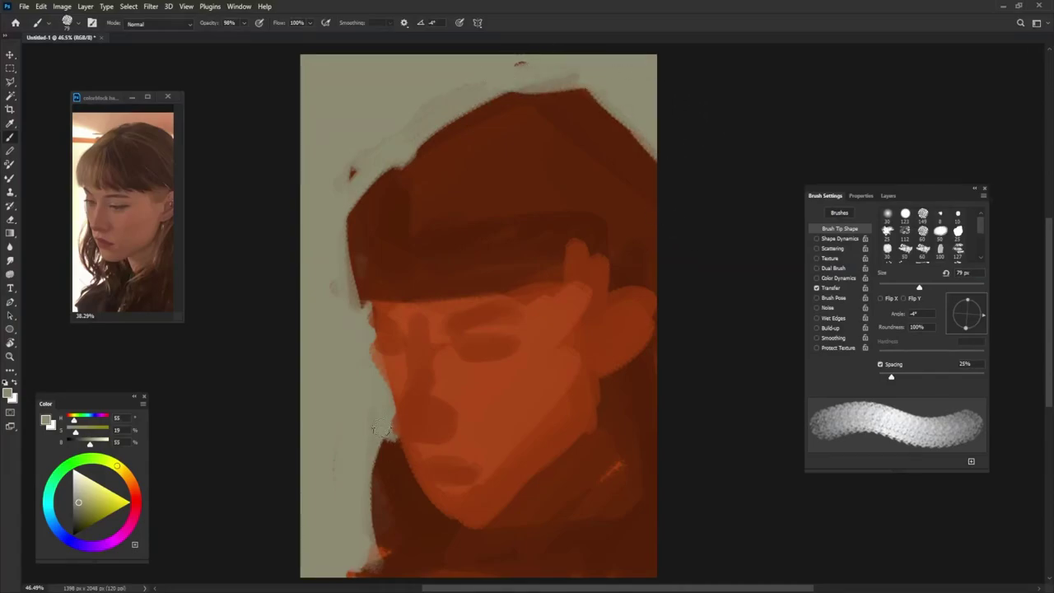
drag(381, 429, 372, 543)
mouse_move(377, 448)
mouse_down()
mouse_move(404, 569)
mouse_move(360, 528)
mouse_up()
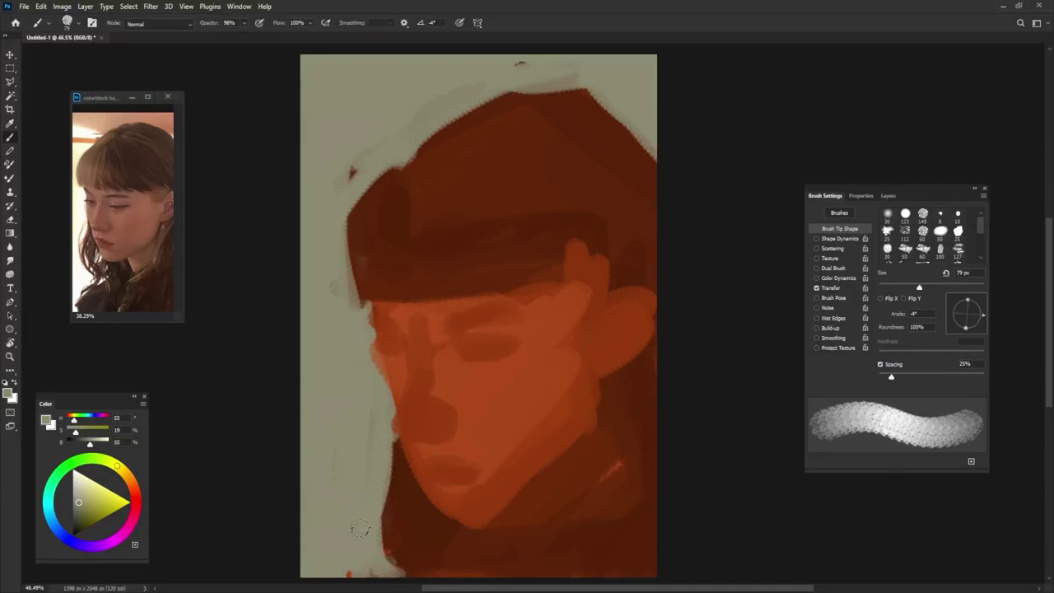
Step: Deepen the dark reddish-brown hair shadow behind the ear
alt+click(606, 405)
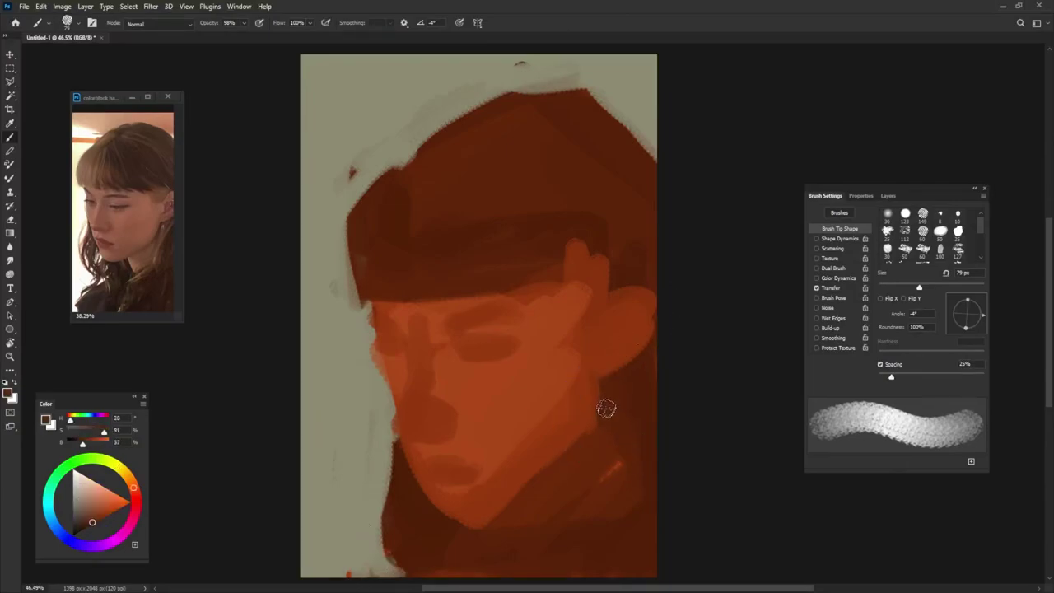
mouse_move(580, 239)
mouse_down()
mouse_move(601, 247)
mouse_move(583, 296)
mouse_move(588, 333)
mouse_up()
alt+click(584, 297)
drag(572, 276, 569, 355)
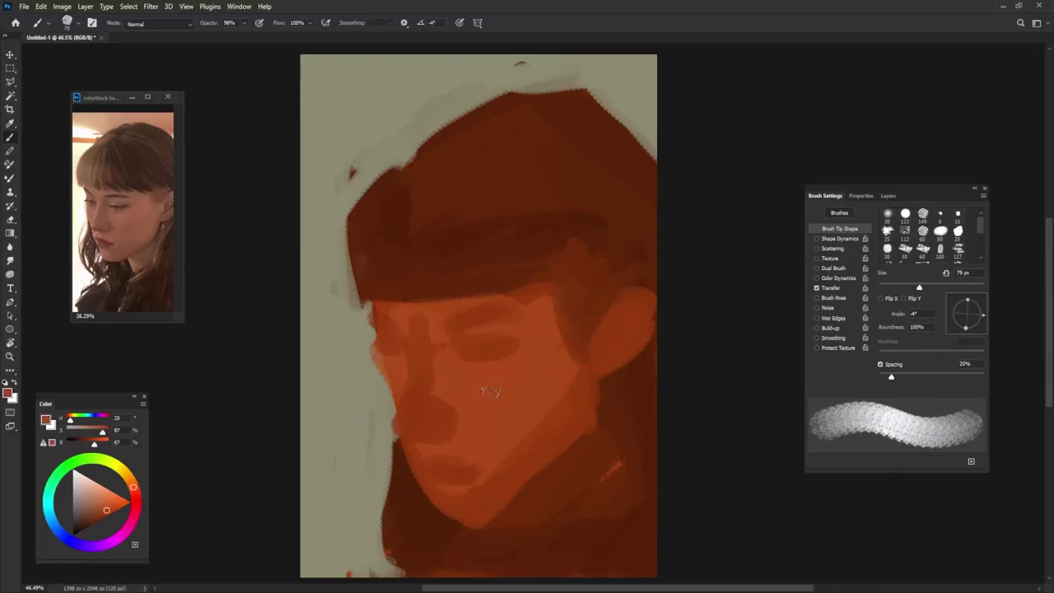
Step: Paint crimson red over the nose tip, upper lip and lower lip
alt+click(468, 343)
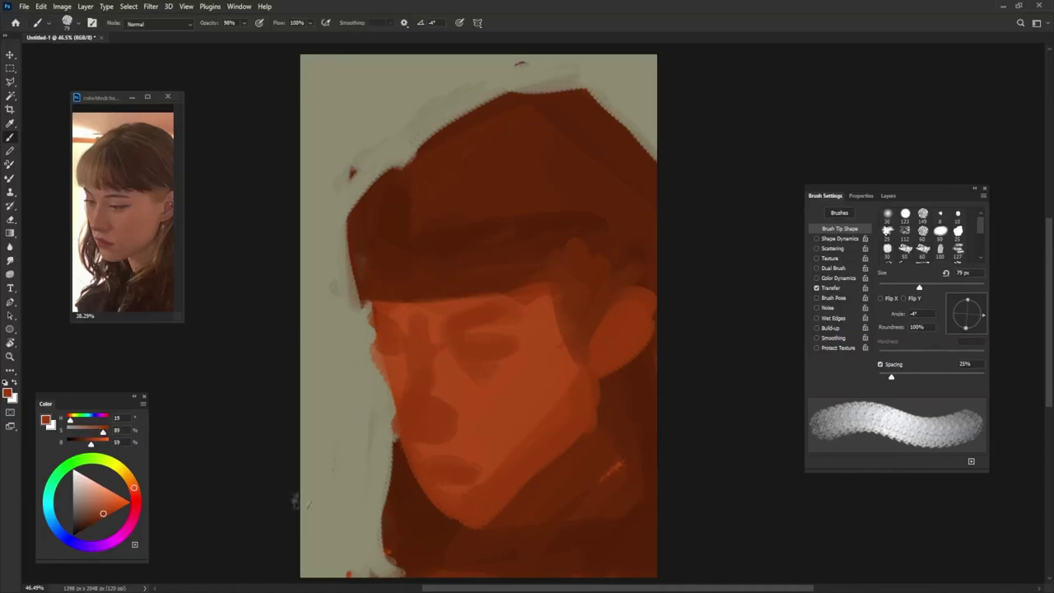
drag(134, 488, 136, 503)
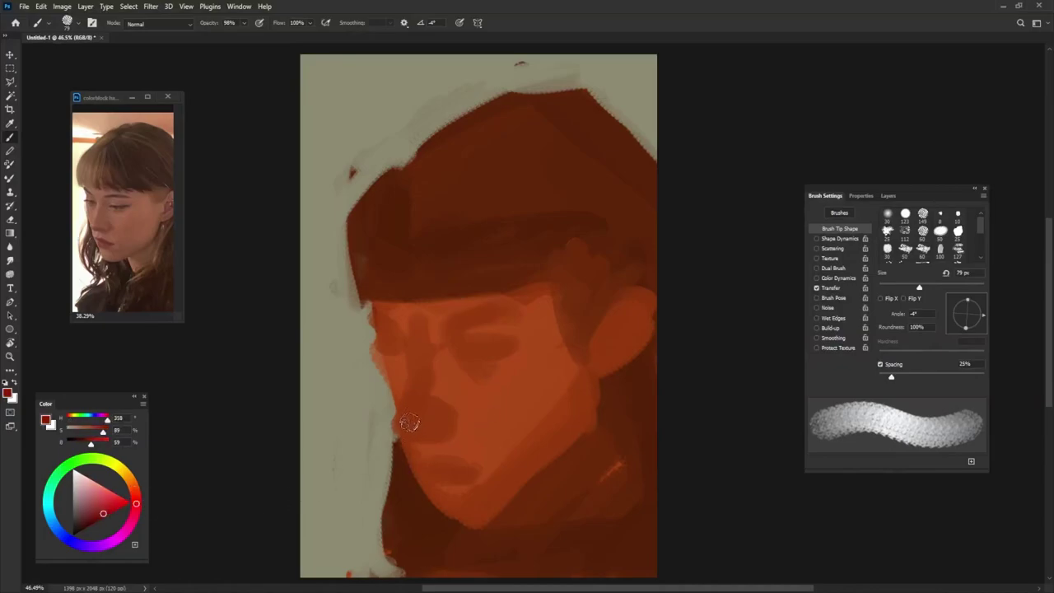
drag(409, 422, 440, 416)
mouse_move(442, 471)
mouse_down()
mouse_move(473, 475)
mouse_move(419, 476)
mouse_up()
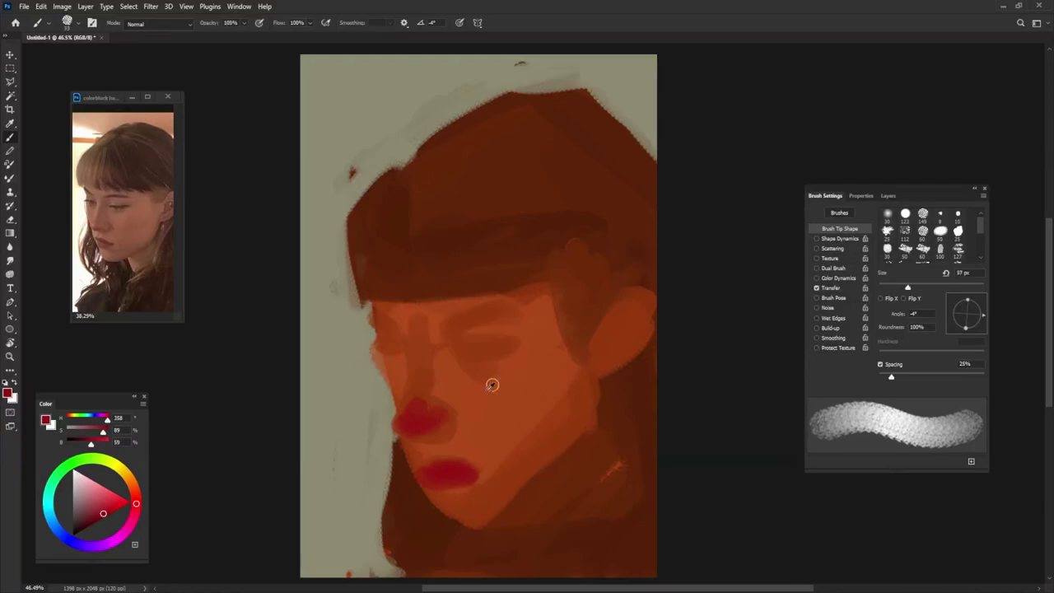
key(bracketleft)
Step: Paint dark closed-eye lines with a very dark red, 19 px, fully opaque brush
key(0)
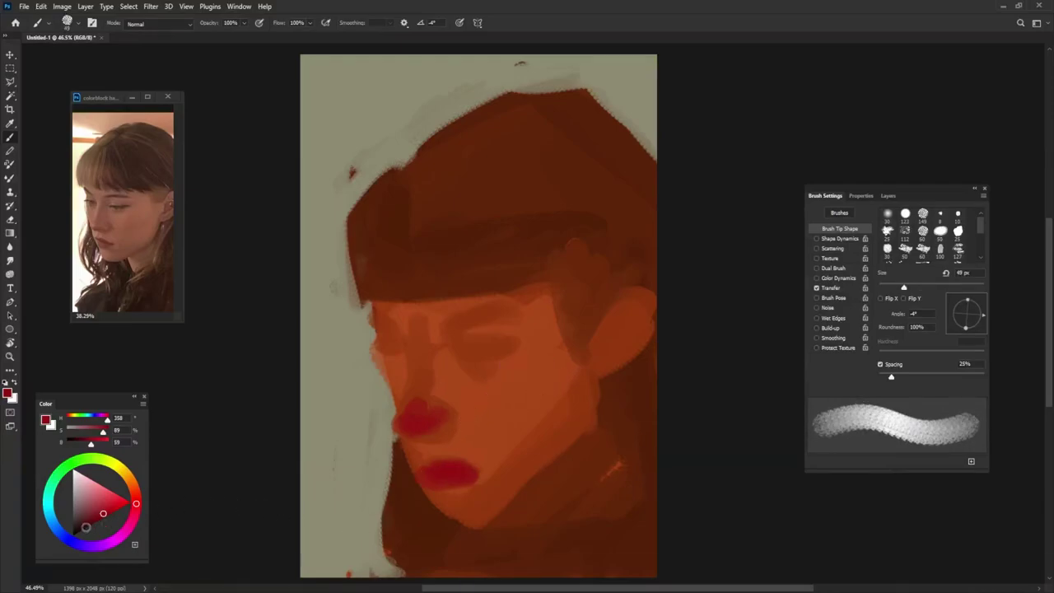
click(85, 528)
alt+right_click(484, 360)
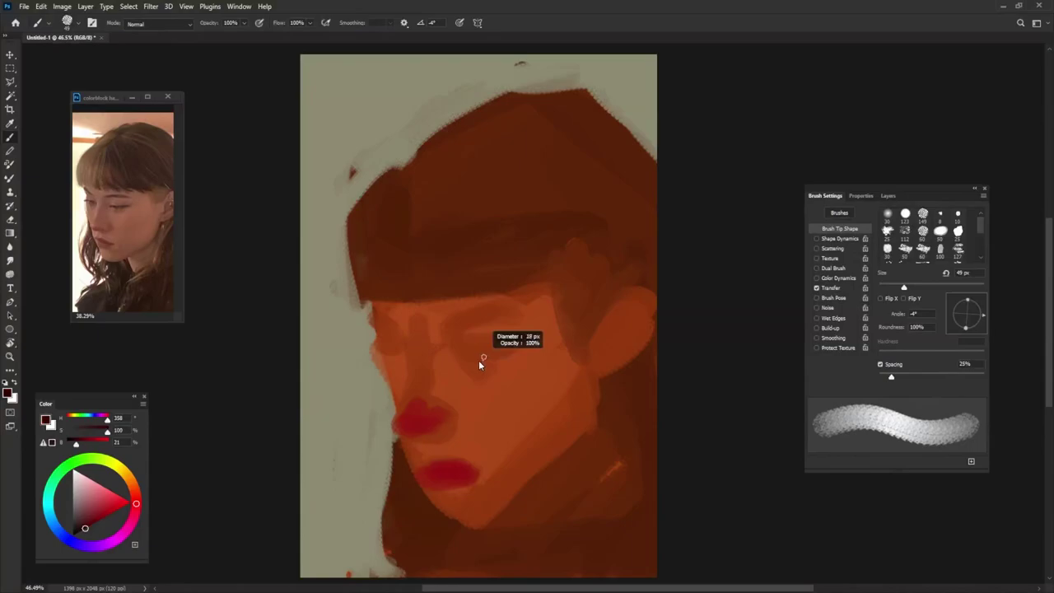
mouse_move(480, 365)
mouse_down()
mouse_move(466, 350)
mouse_move(506, 343)
mouse_up()
alt+click(500, 345)
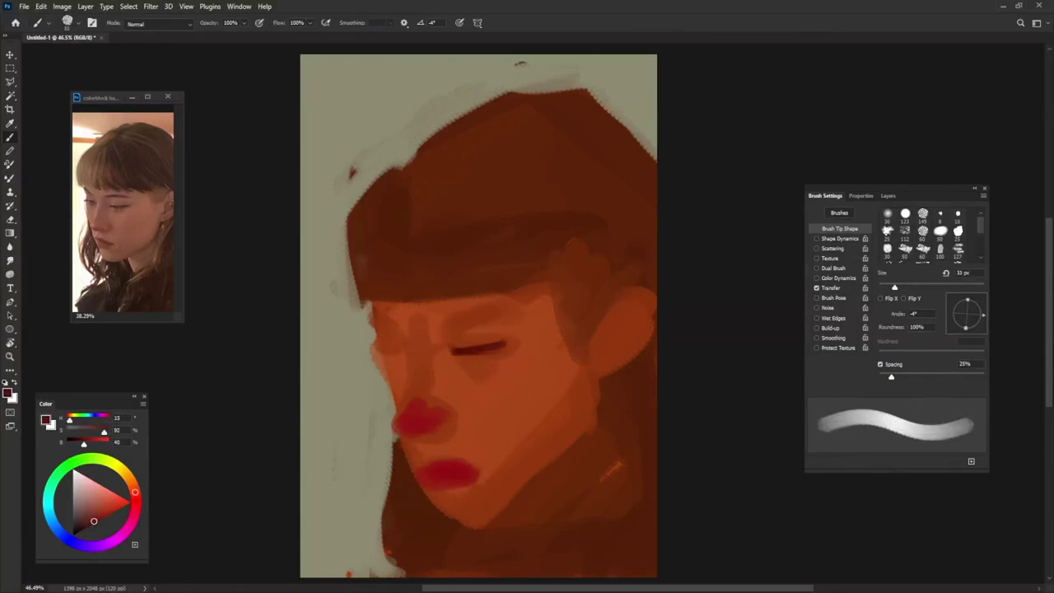
alt+click(478, 363)
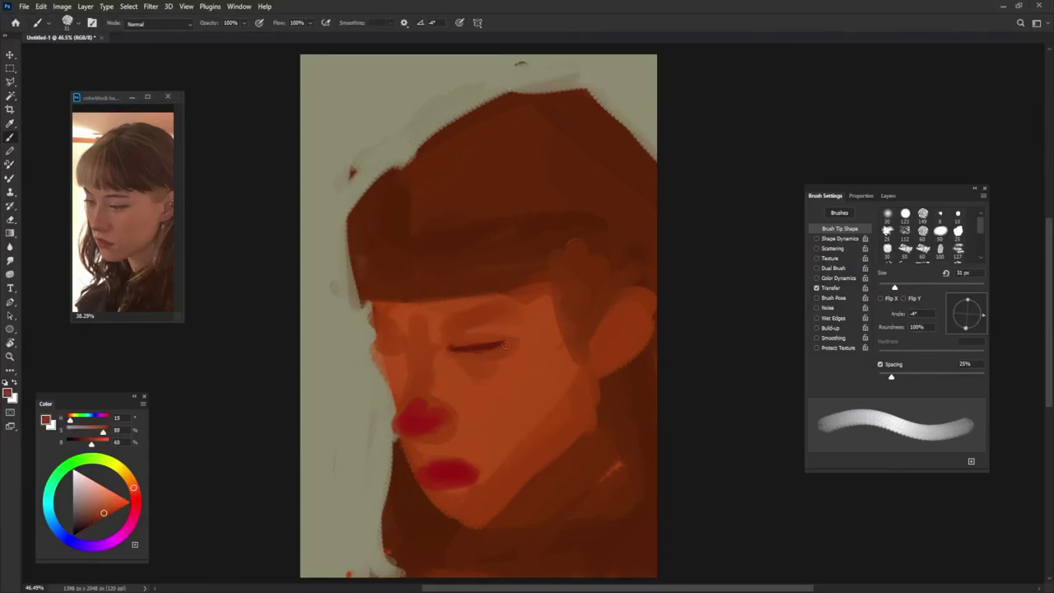
alt+click(490, 340)
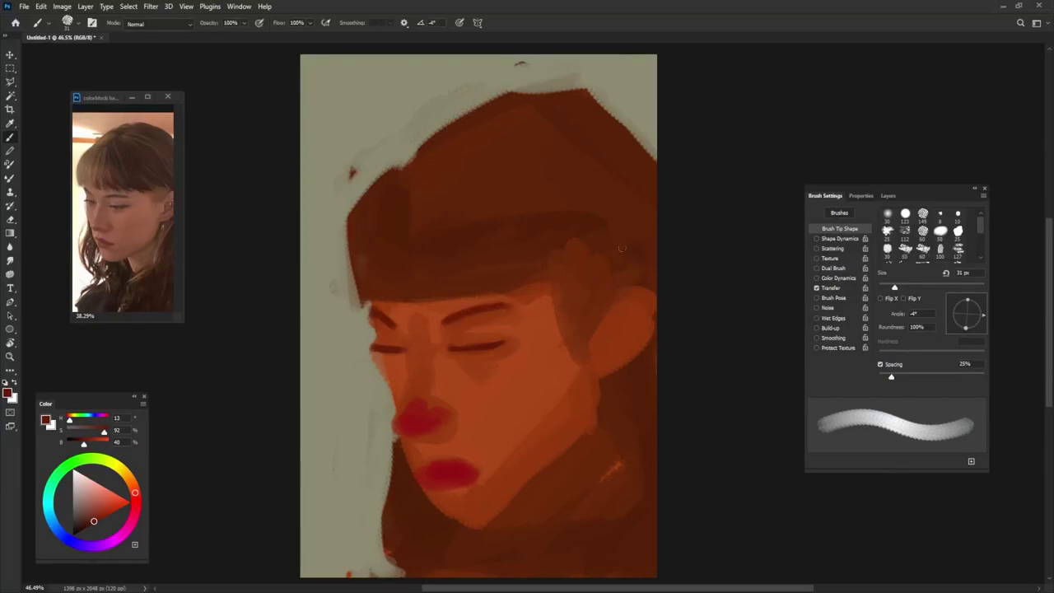
Step: Tidy the face's left edge with orange-red and add a light beige mark beside the lips
alt+click(366, 321)
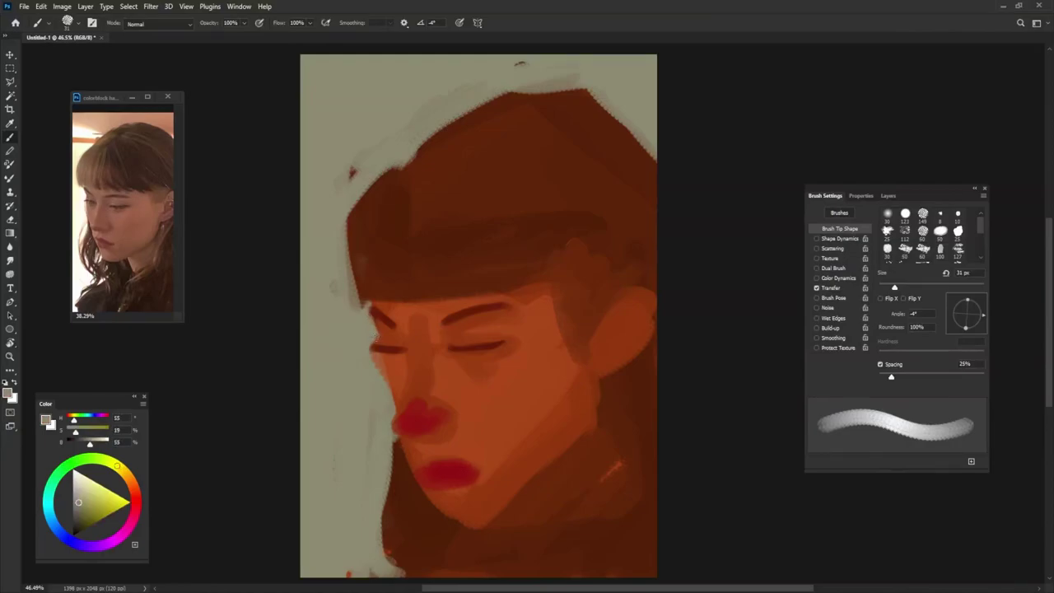
alt+click(390, 357)
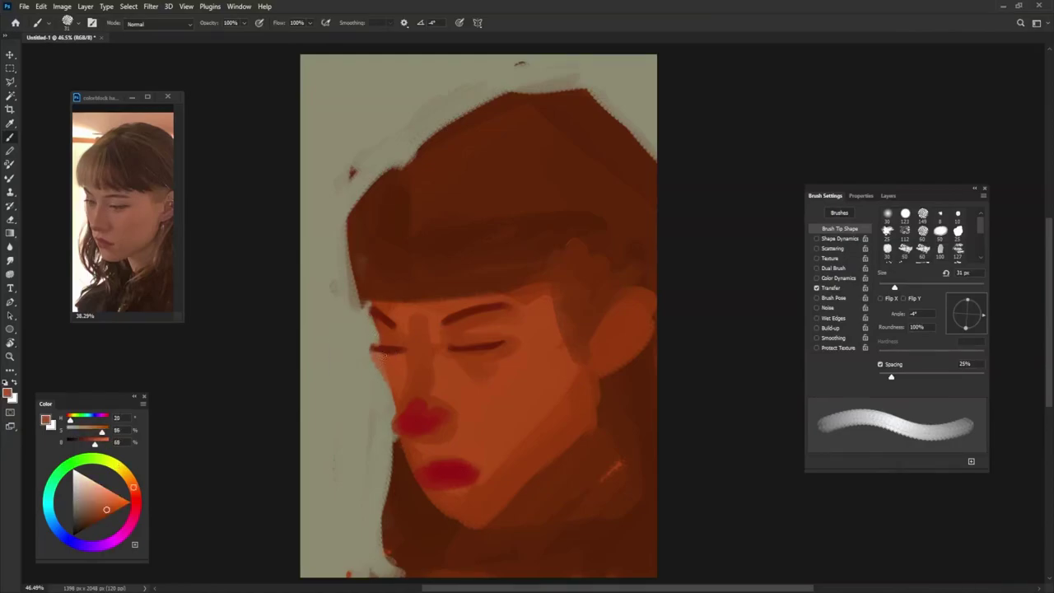
drag(384, 372, 380, 391)
alt+click(372, 378)
drag(389, 410, 390, 395)
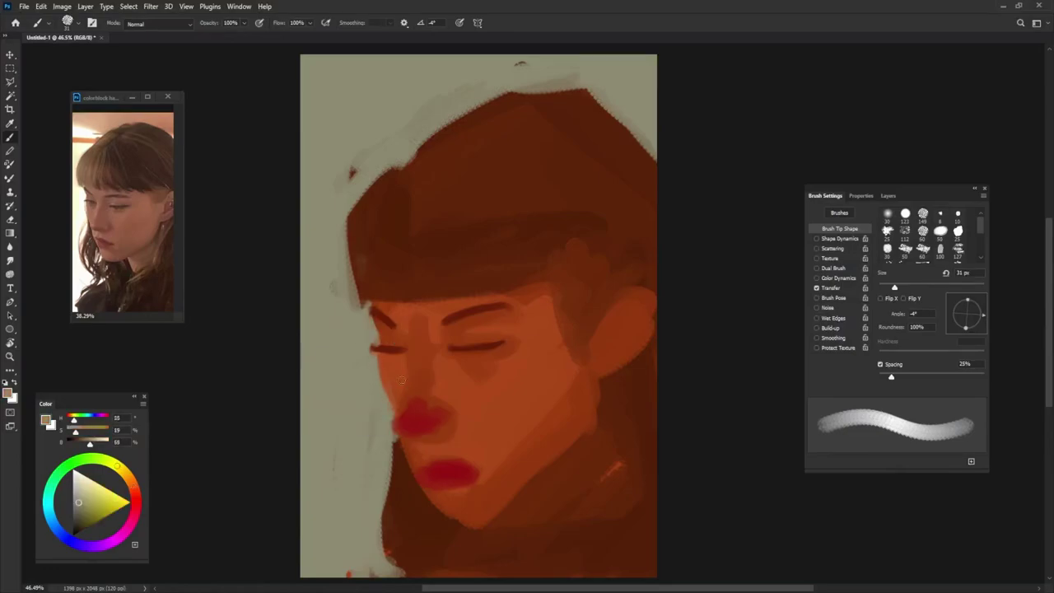
Step: Shade down the nose bridge and its right side in red-orange, then pick a darker red-brown
alt+click(458, 337)
alt+click(446, 325)
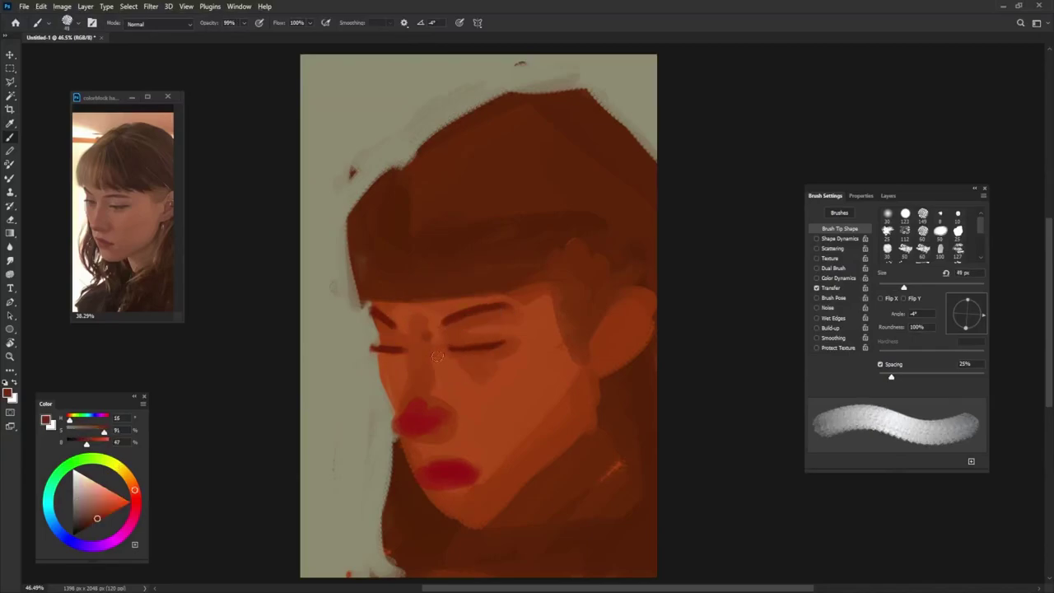
alt+click(433, 331)
drag(439, 331, 436, 369)
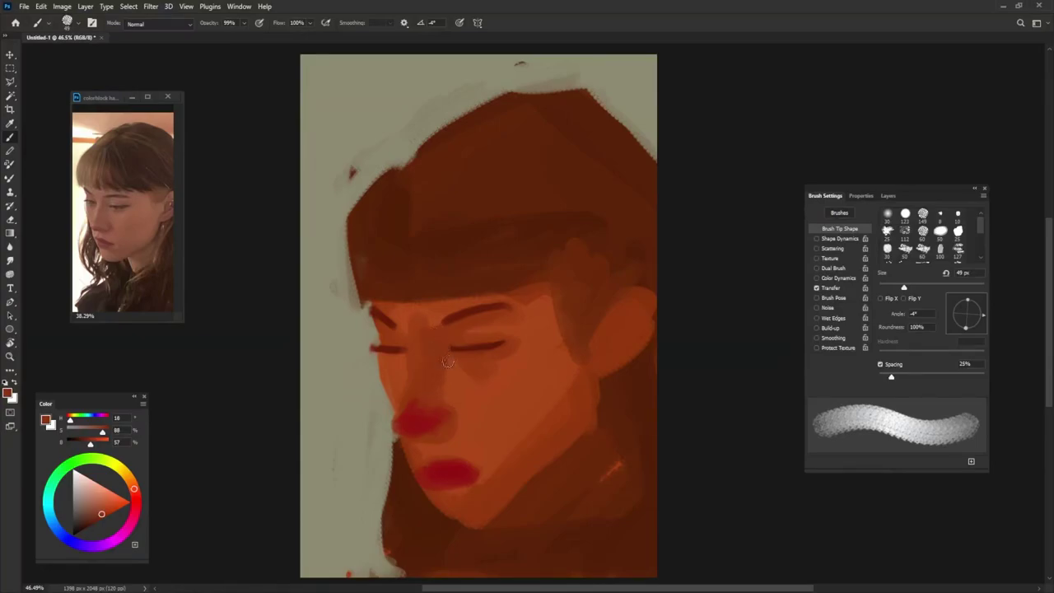
drag(441, 362, 455, 400)
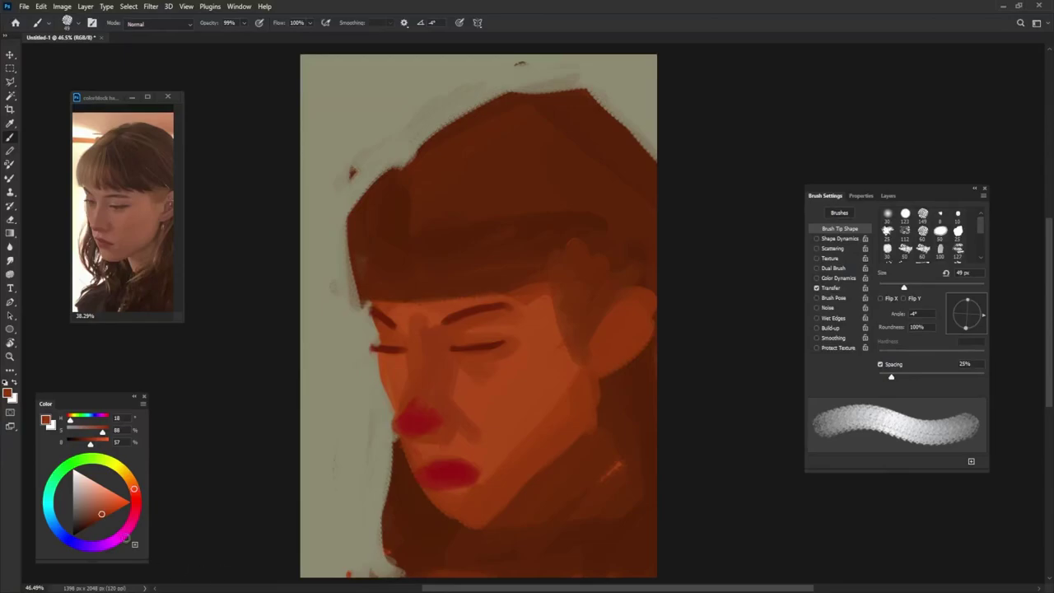
click(95, 522)
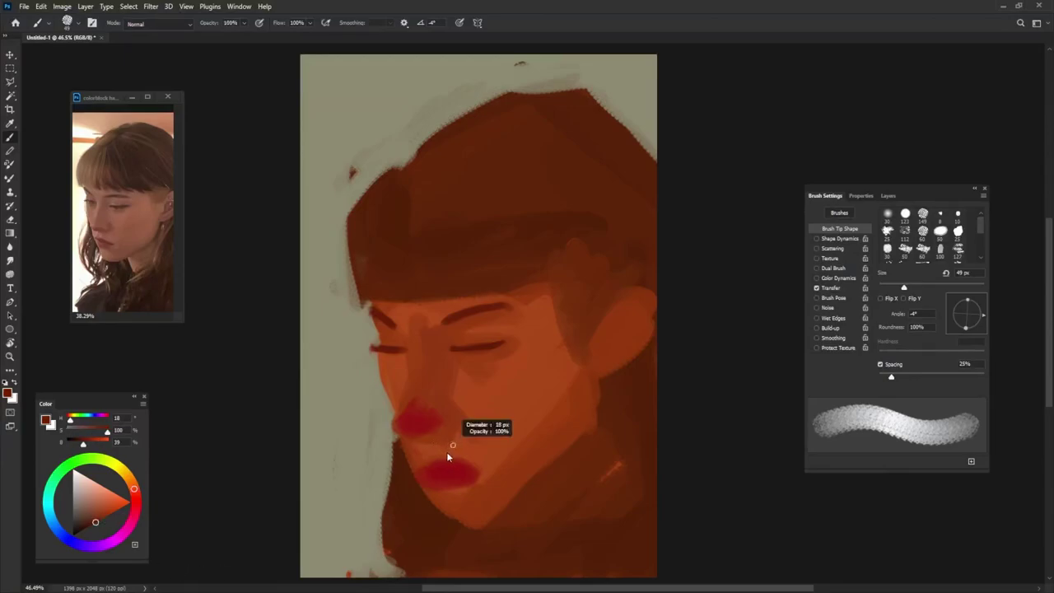
drag(452, 445, 435, 450)
Step: Draw thin dark lines under the nose, along the nostril, nose side and bridge
key(bracketleft)
key(bracketleft)
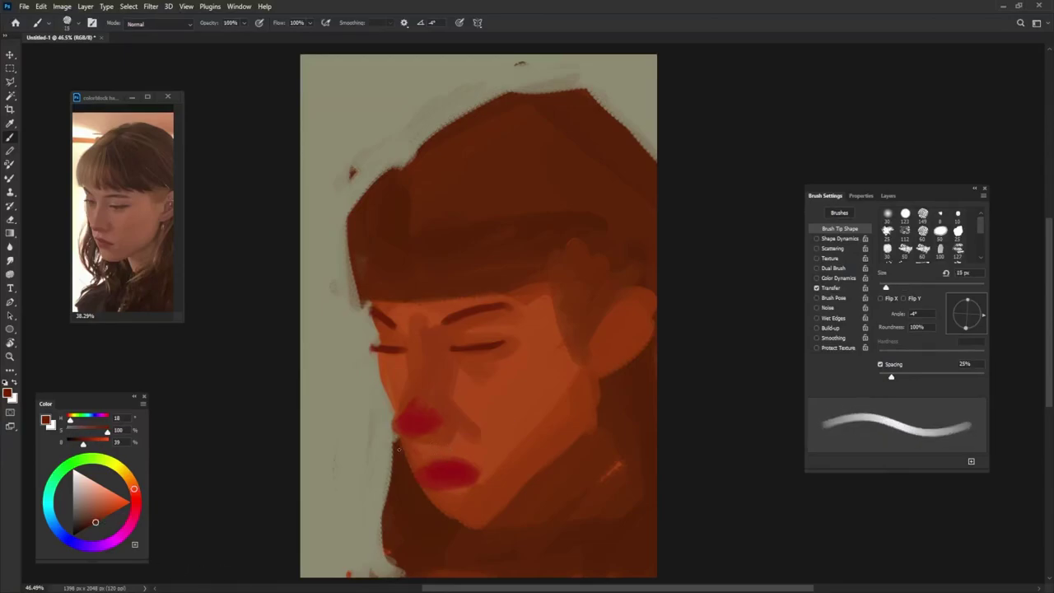
drag(406, 438, 412, 439)
alt+click(412, 438)
drag(437, 439, 445, 427)
drag(395, 410, 394, 430)
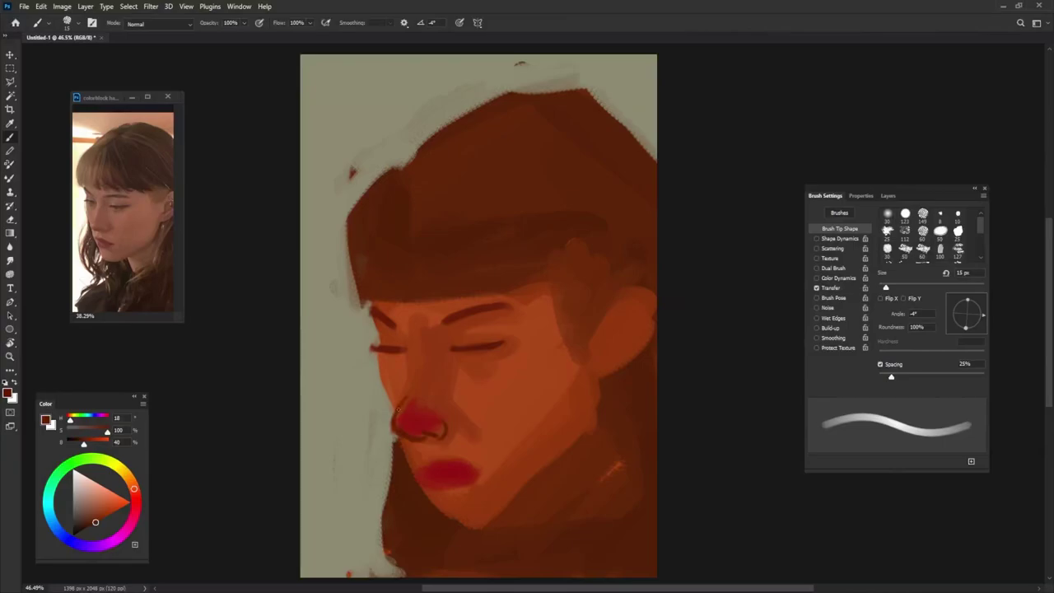
drag(402, 329, 412, 398)
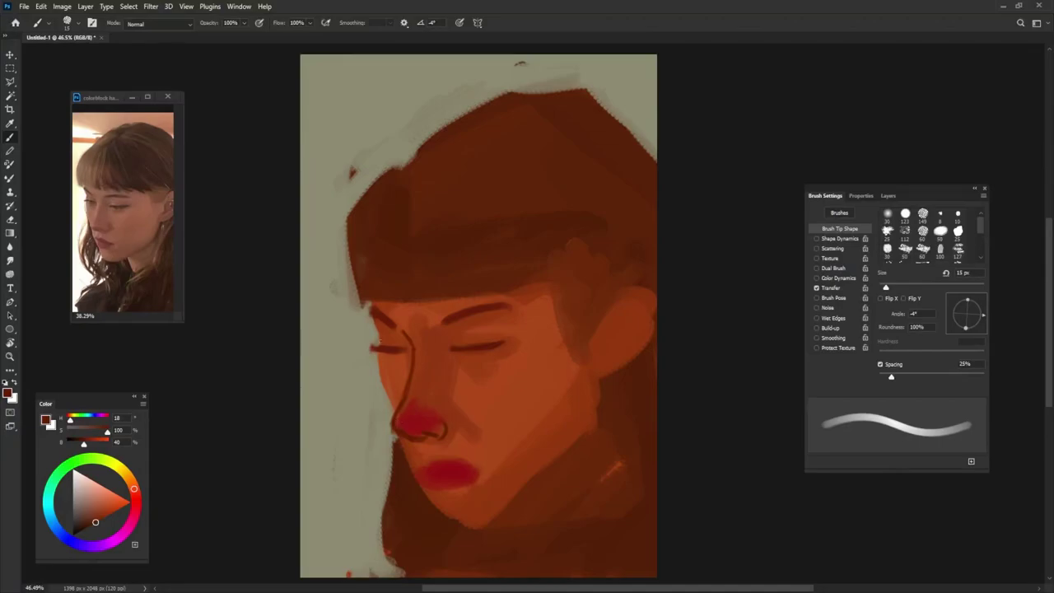
Step: Add dark accents at the eye socket, face edge, chin and a line along the jaw
drag(370, 314, 383, 336)
drag(385, 356, 390, 408)
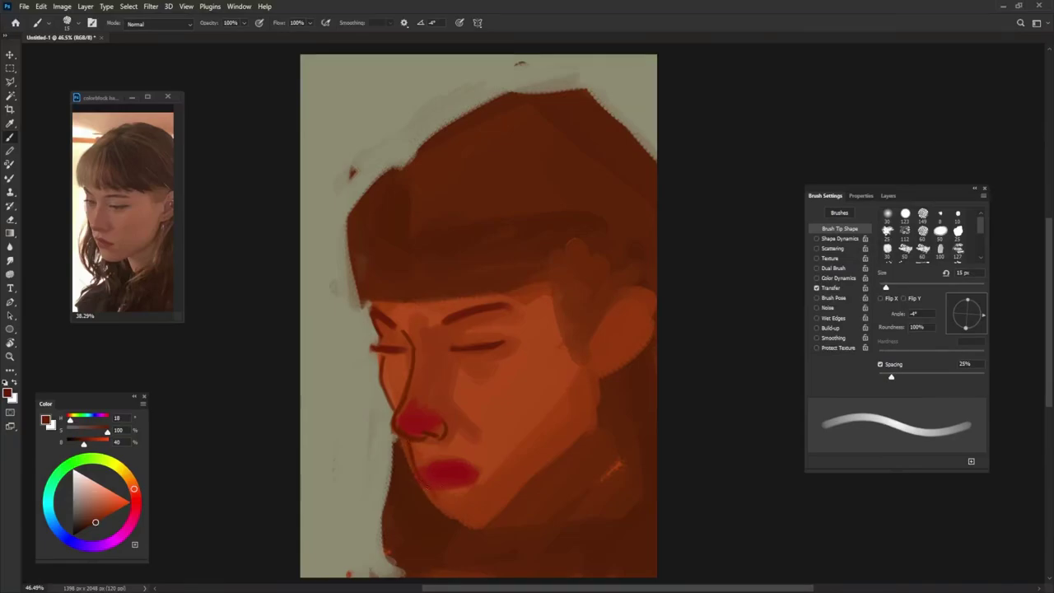
drag(437, 496, 443, 507)
drag(506, 486, 520, 499)
drag(589, 390, 584, 430)
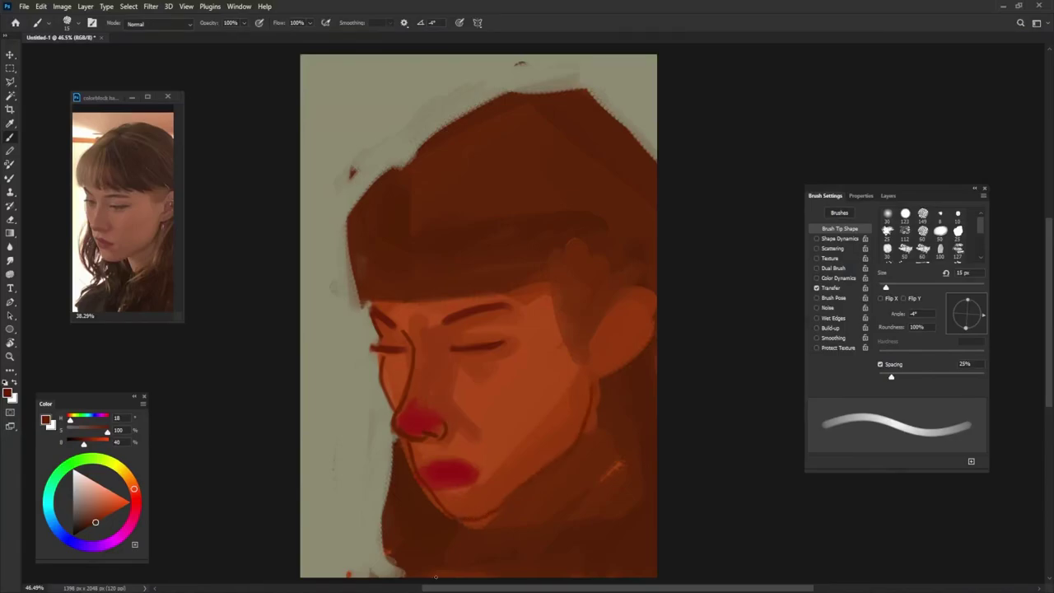
Step: Paint a broader dark brown stroke down the neck edge beneath the jaw
alt+click(416, 506)
mouse_move(406, 469)
mouse_down()
mouse_move(403, 448)
mouse_move(473, 531)
mouse_move(490, 519)
mouse_up()
drag(598, 384, 587, 437)
key(bracketright)
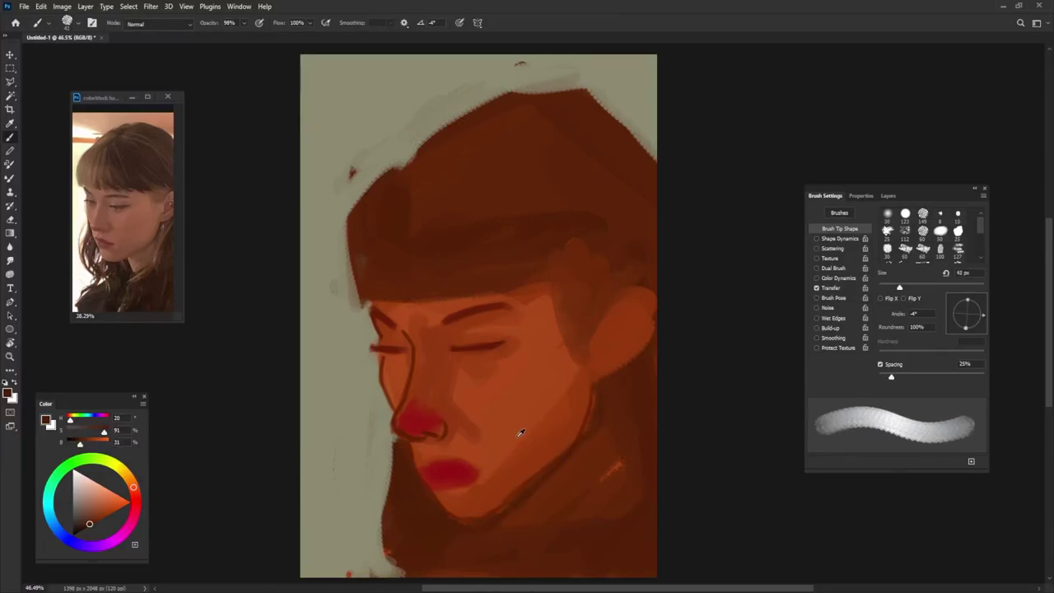
Step: Cover the neck with lighter orange-red vertical and diagonal strokes
alt+click(524, 445)
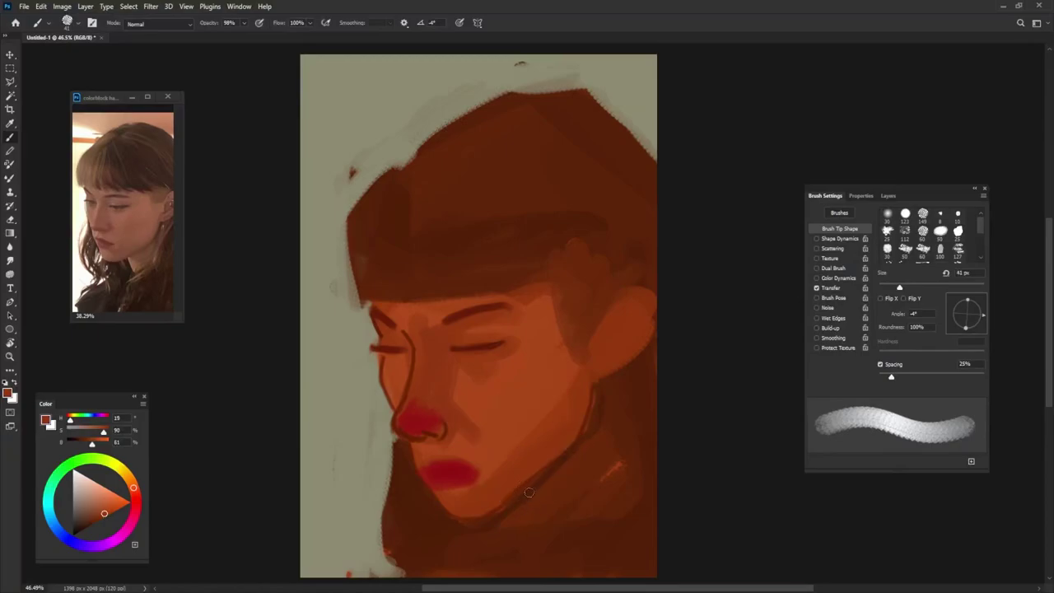
drag(528, 494, 537, 522)
drag(595, 426, 590, 506)
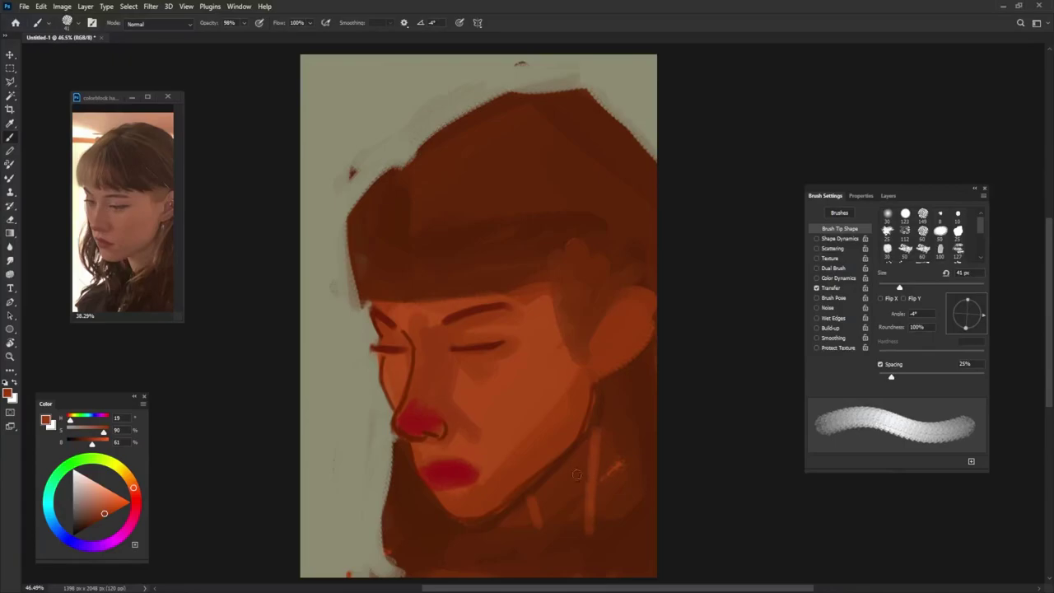
mouse_move(586, 451)
mouse_down()
mouse_move(540, 494)
mouse_move(543, 525)
mouse_move(550, 510)
mouse_up()
mouse_move(585, 472)
mouse_down()
mouse_move(579, 529)
mouse_move(551, 544)
mouse_move(547, 534)
mouse_up()
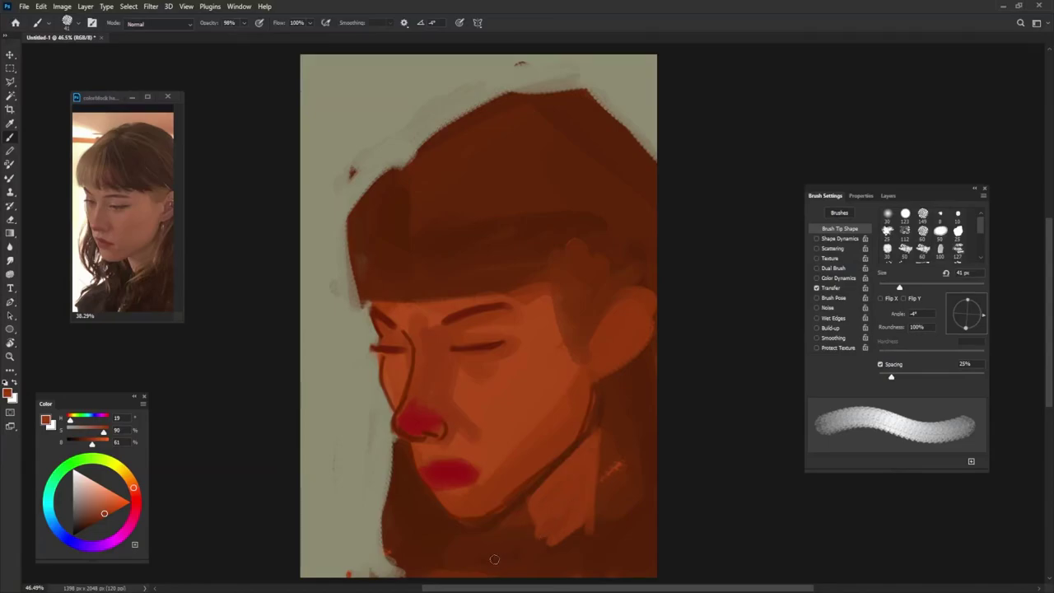
Step: Paint near-black red-brown hair strands down the neck, jaw side and lower shoulder
alt+click(403, 482)
click(82, 529)
mouse_move(524, 499)
mouse_down()
mouse_move(533, 542)
mouse_move(514, 548)
mouse_up()
alt+click(524, 498)
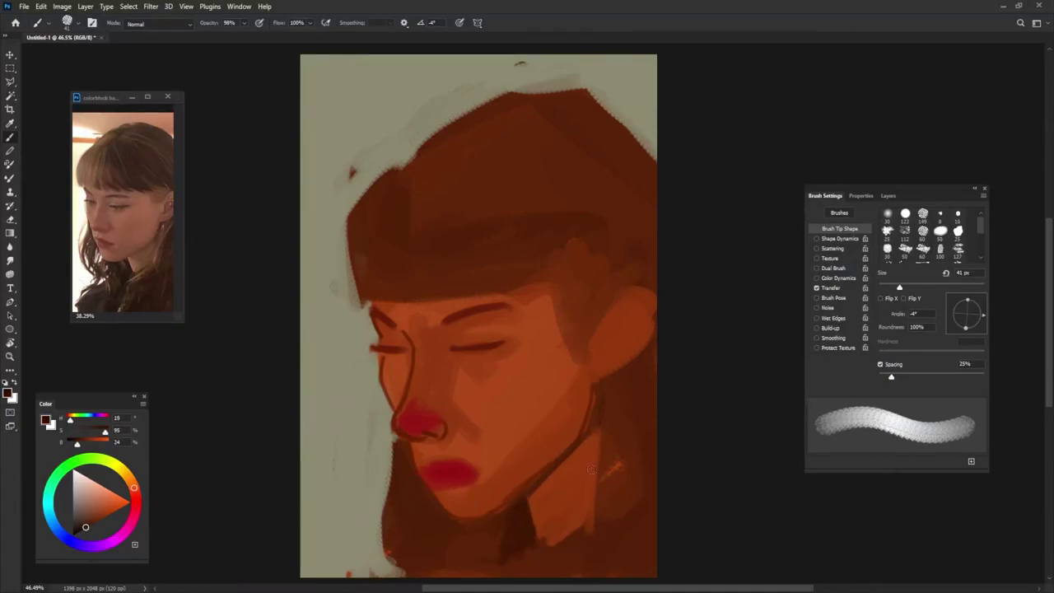
drag(625, 393, 589, 534)
drag(622, 451, 553, 575)
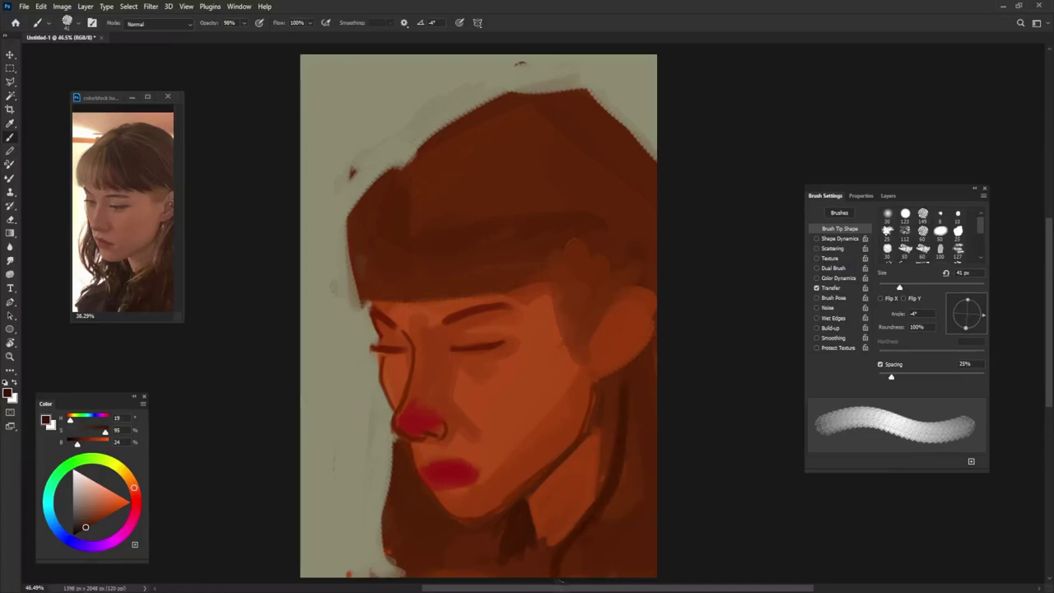
mouse_move(646, 489)
mouse_down()
mouse_move(583, 549)
mouse_move(602, 524)
mouse_move(586, 577)
mouse_up()
drag(653, 509, 614, 578)
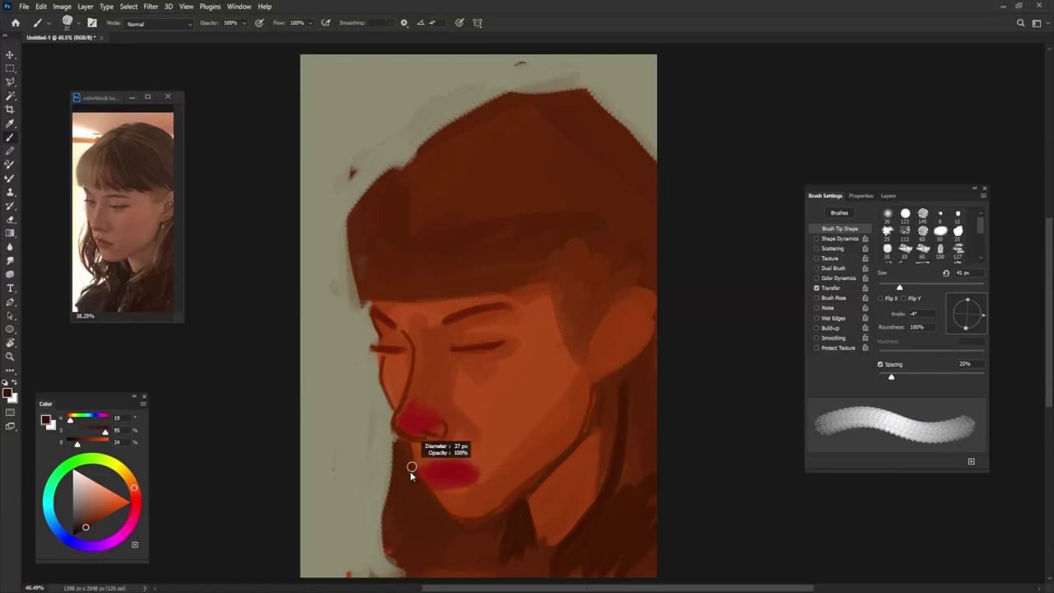
drag(412, 474, 417, 458)
alt+click(410, 443)
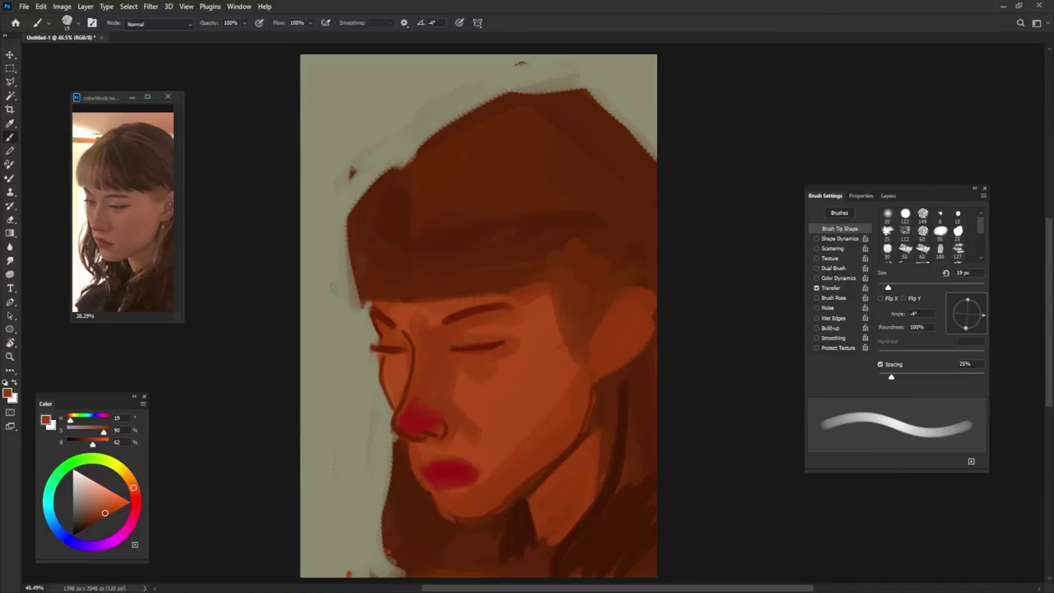
Step: Sample the lip red and skin orange, enlarge the brush, and darken the red for lip shading
alt+click(444, 478)
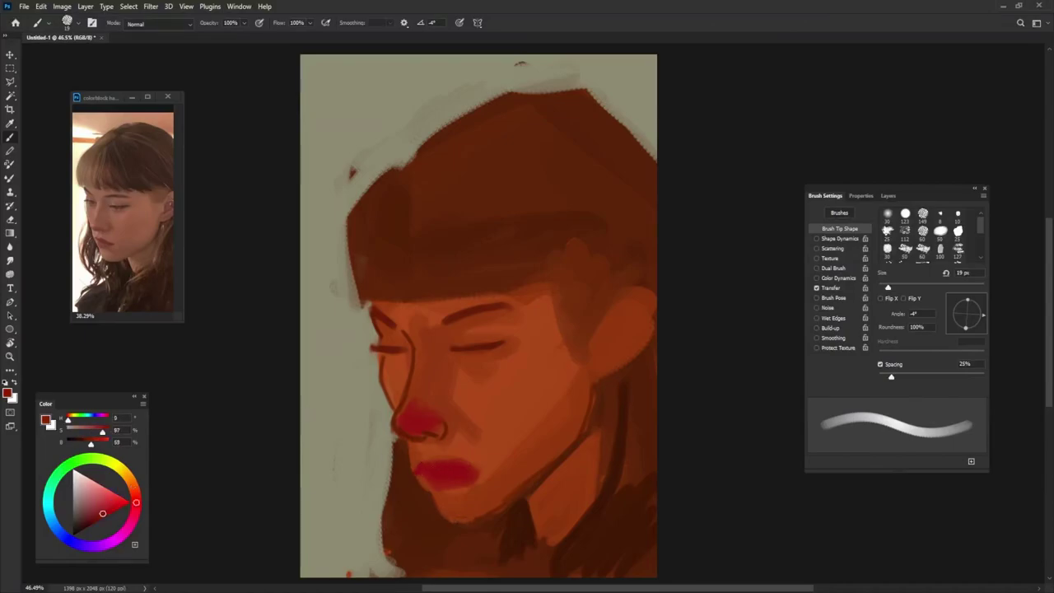
alt+click(437, 451)
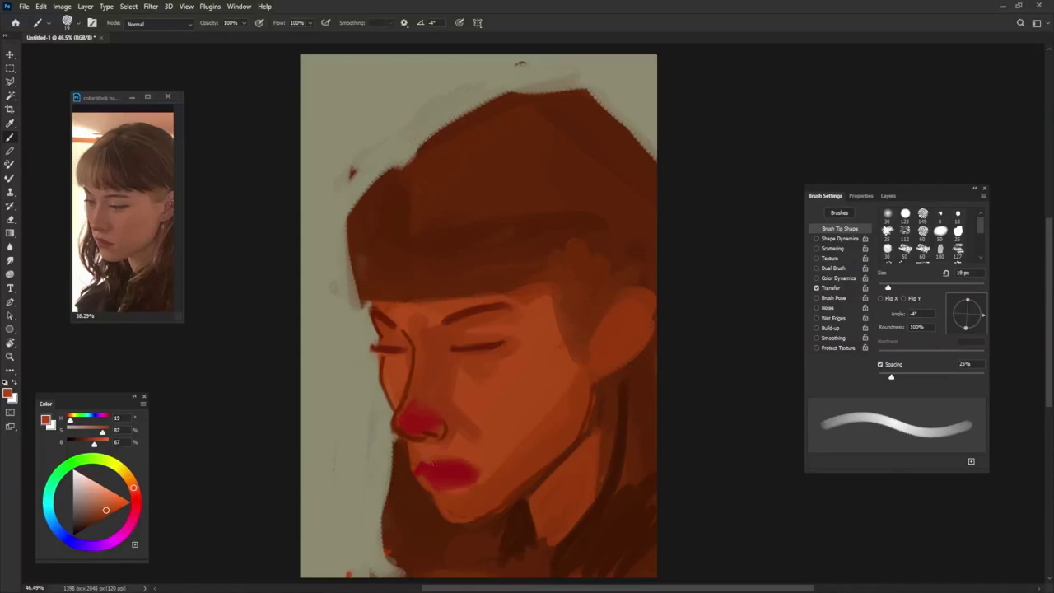
alt+click(434, 466)
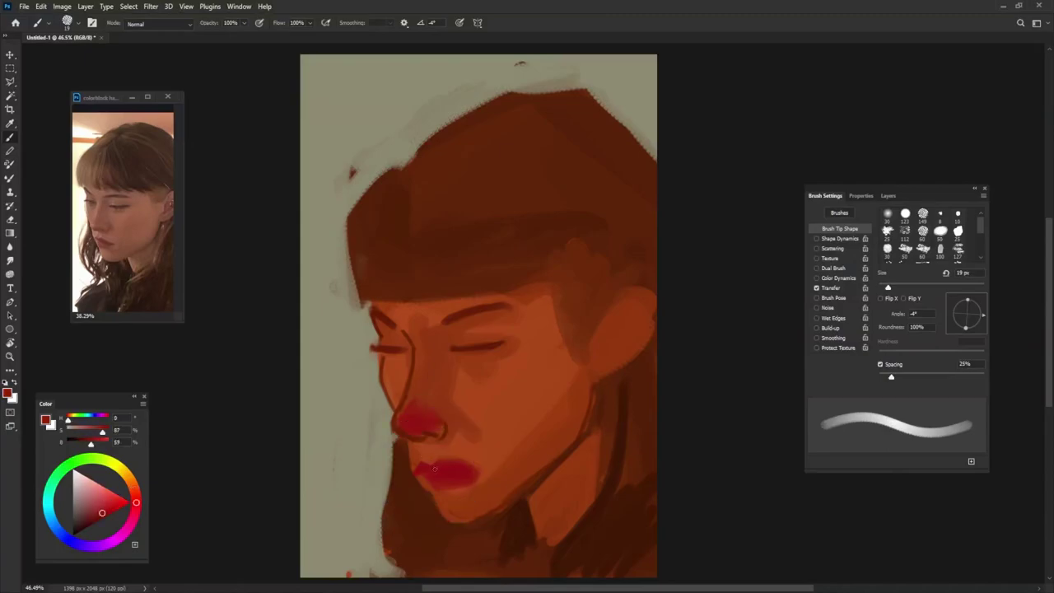
alt+click(445, 455)
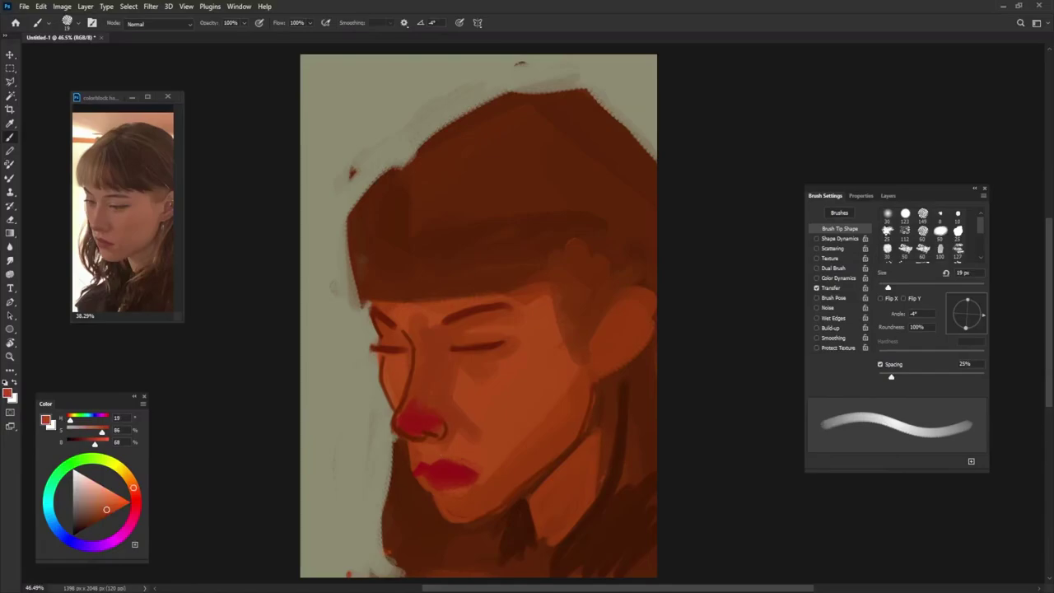
drag(463, 443, 474, 443)
alt+click(443, 471)
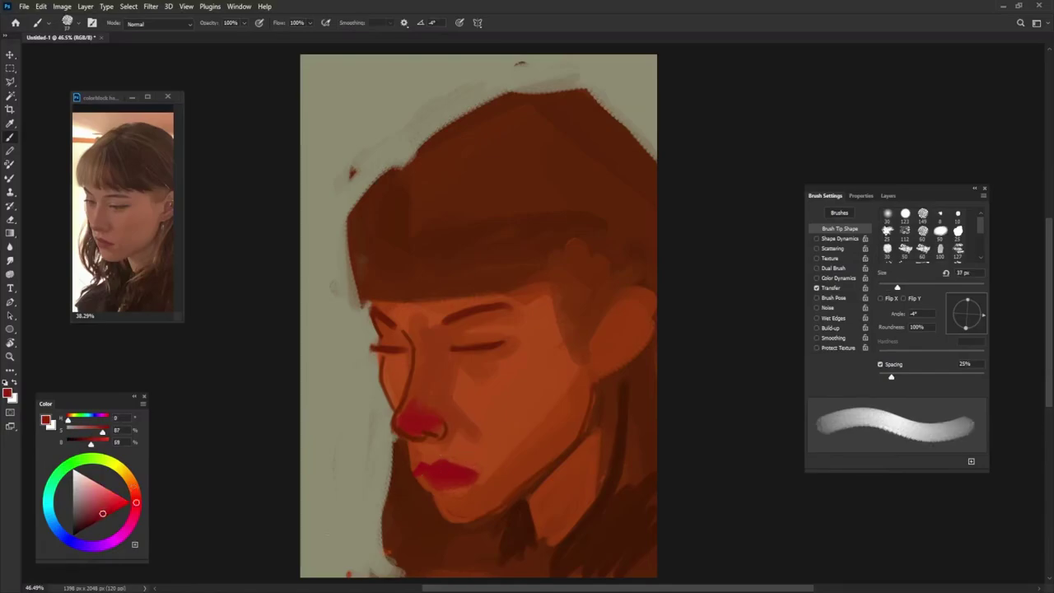
drag(102, 513, 98, 521)
Step: Resample lighter and deeper lip reds, then pick chin and face skin tones and the nose red
drag(473, 469, 416, 470)
alt+click(442, 466)
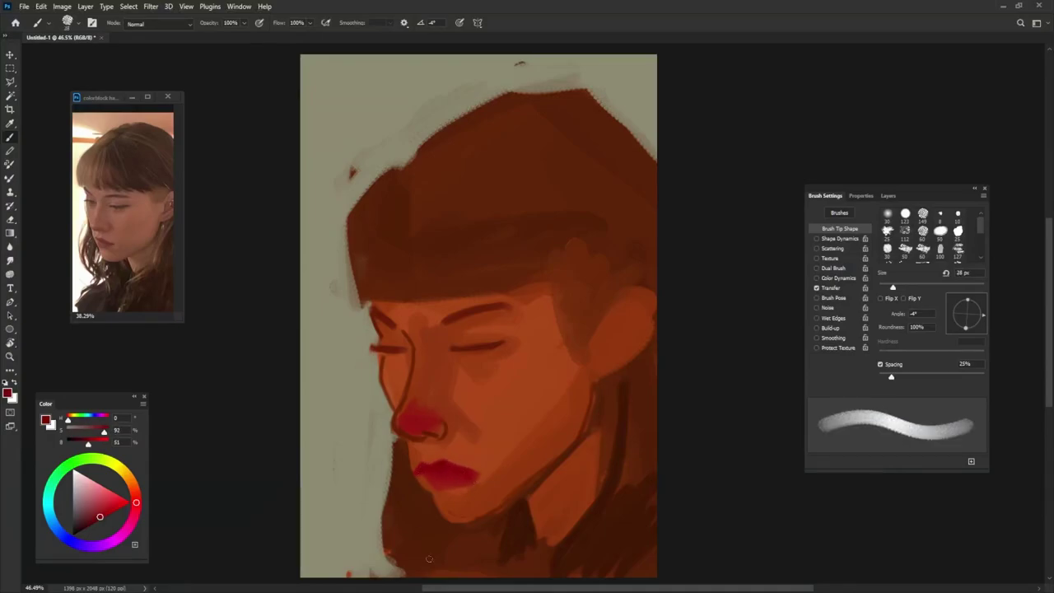
alt+click(436, 466)
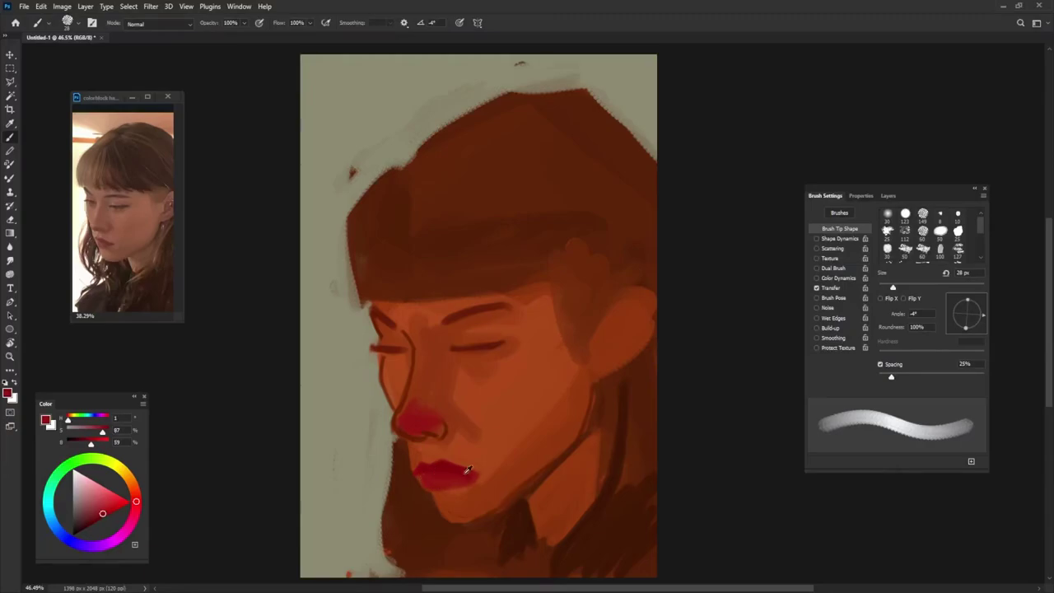
alt+click(459, 464)
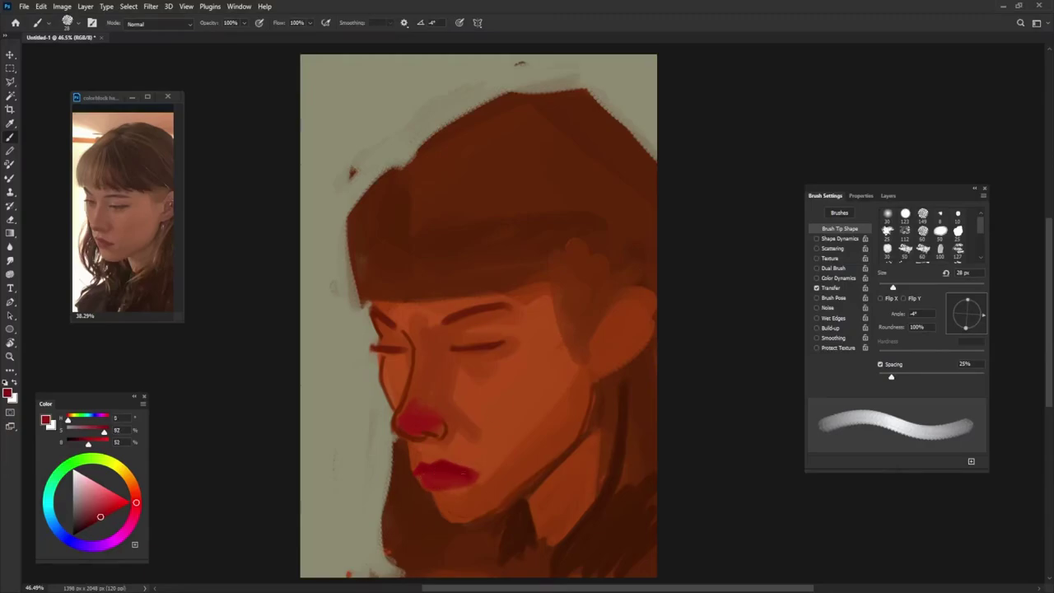
alt+click(472, 486)
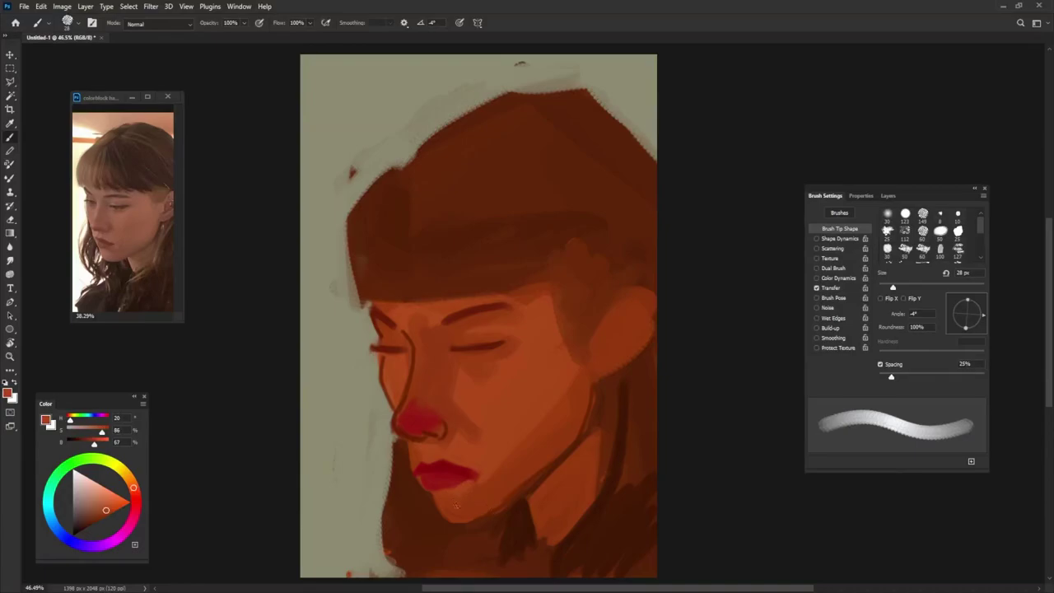
alt+click(455, 487)
alt+click(418, 431)
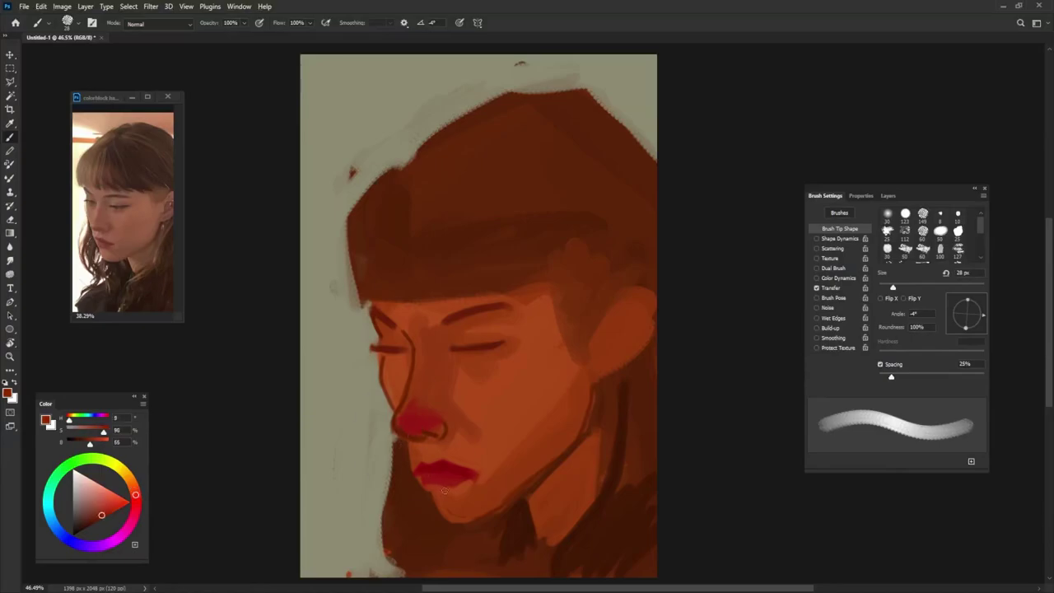
Step: Sample several face and chin skin tones while resizing the brush, settling on a darker skin shade
drag(451, 494, 468, 499)
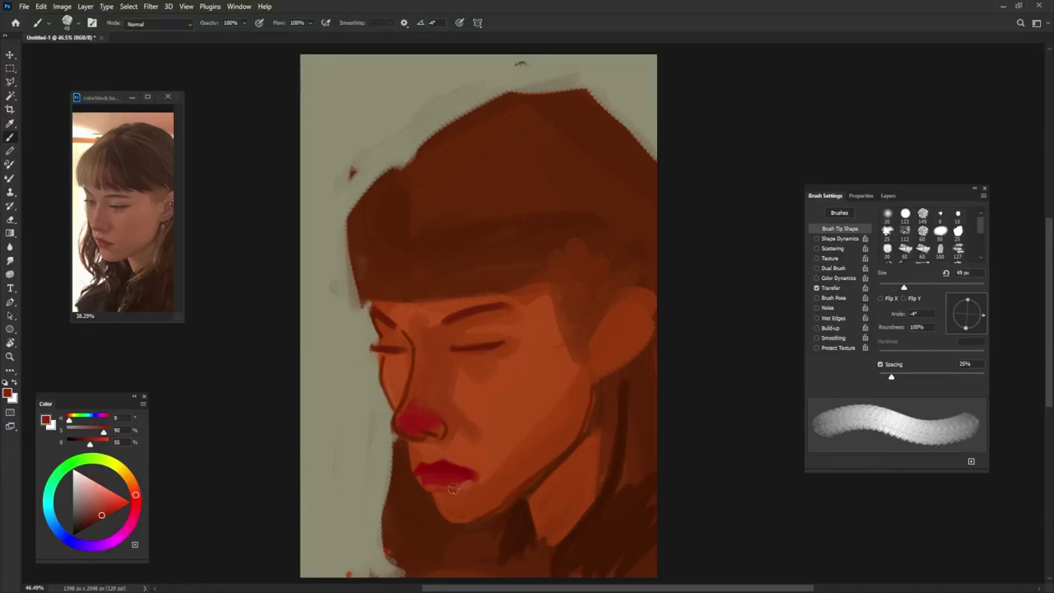
alt+click(468, 482)
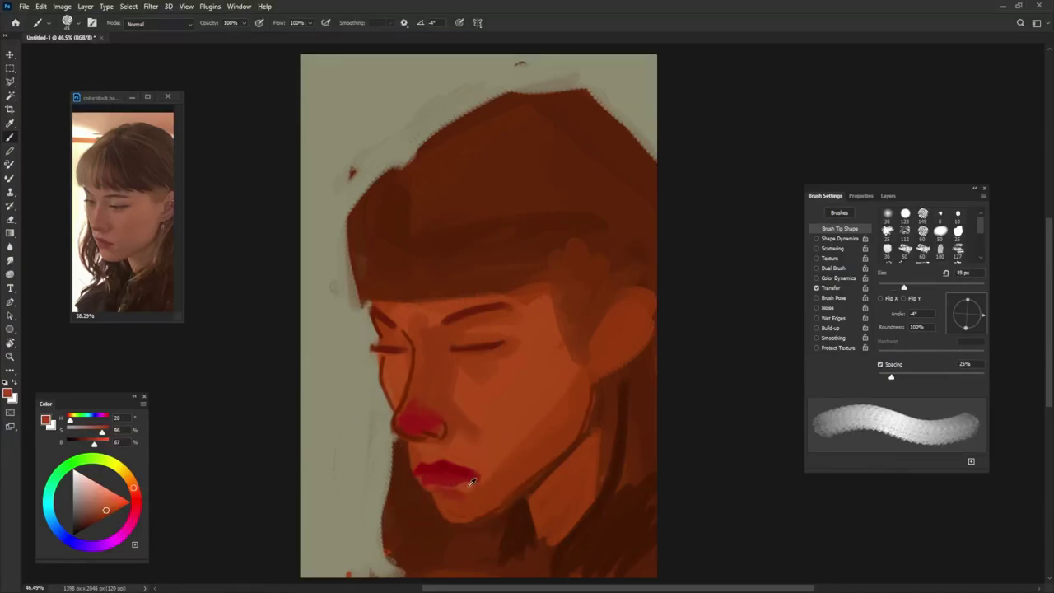
alt+click(453, 343)
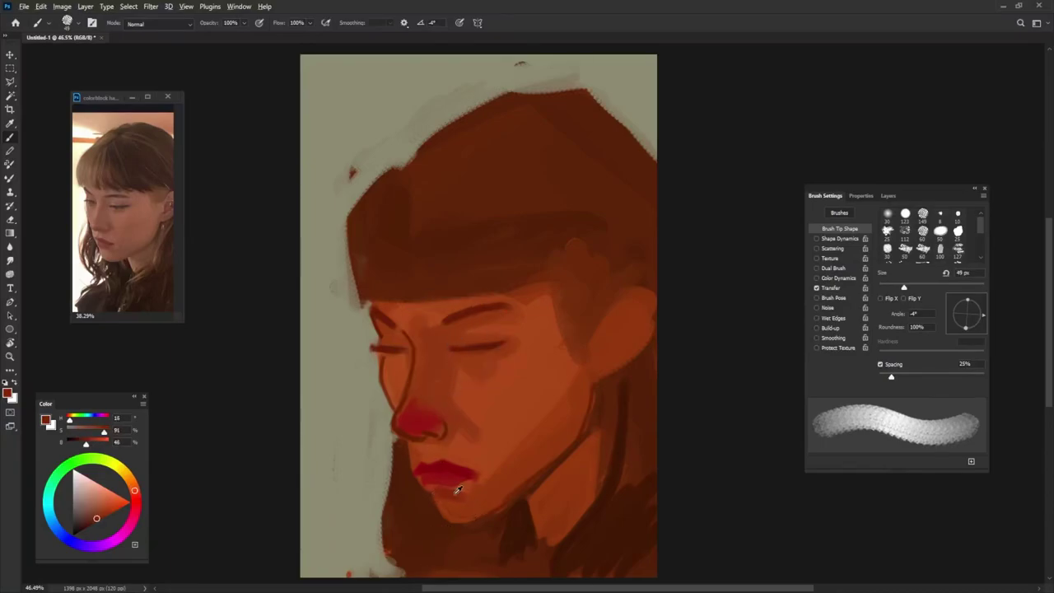
drag(480, 463, 493, 462)
alt+click(466, 500)
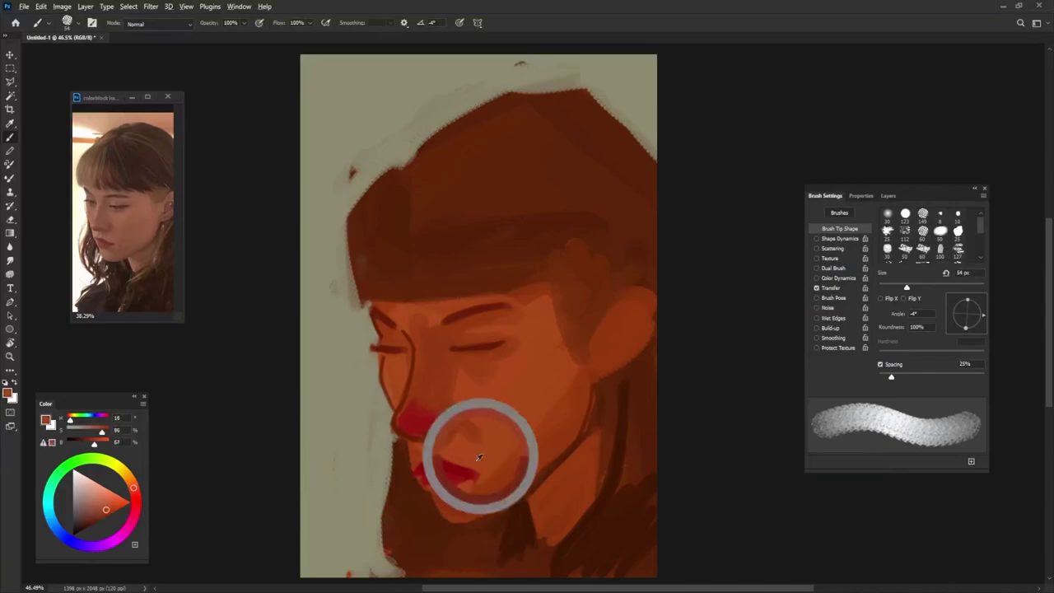
alt+click(458, 520)
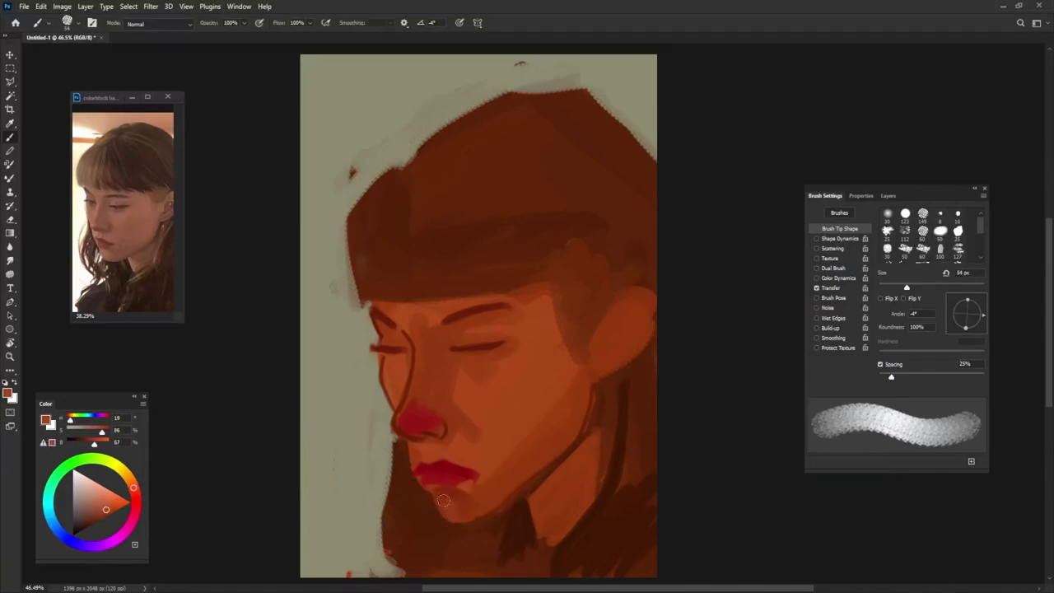
alt+click(450, 494)
drag(486, 443, 474, 441)
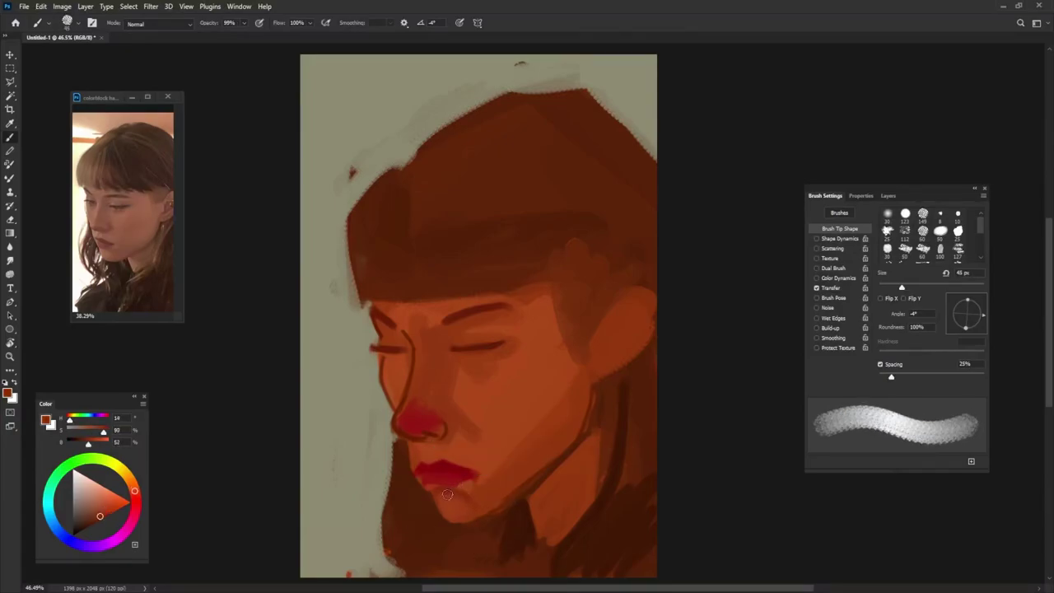
alt+click(466, 452)
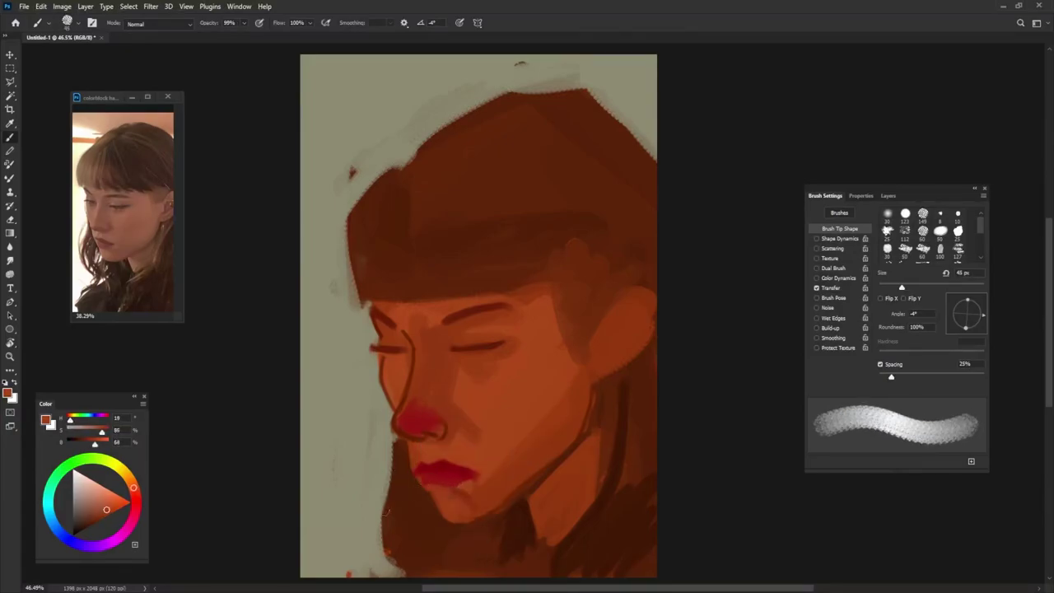
click(104, 495)
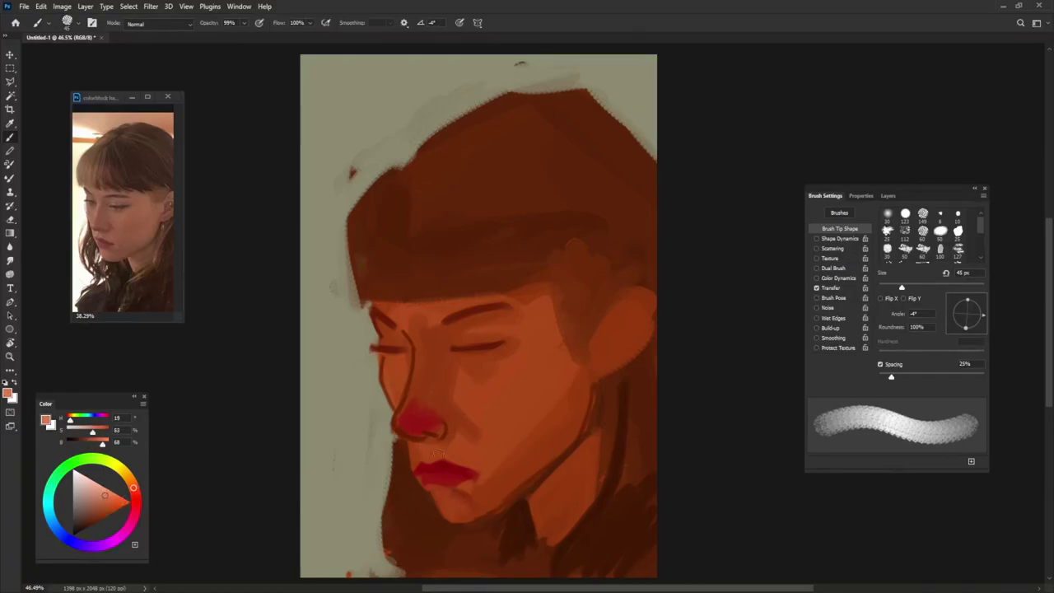
drag(424, 466, 427, 453)
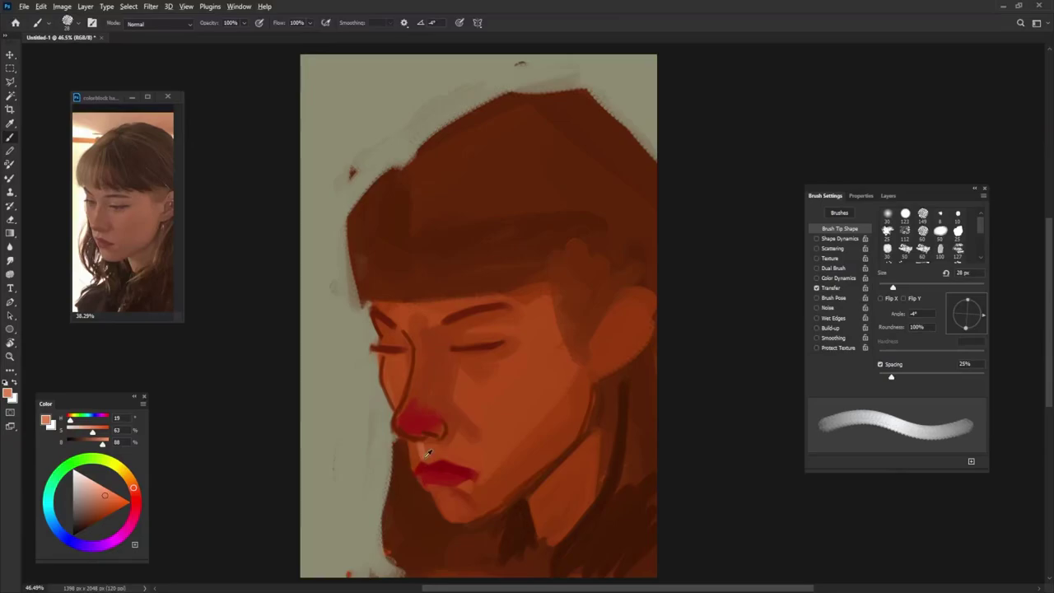
alt+click(424, 453)
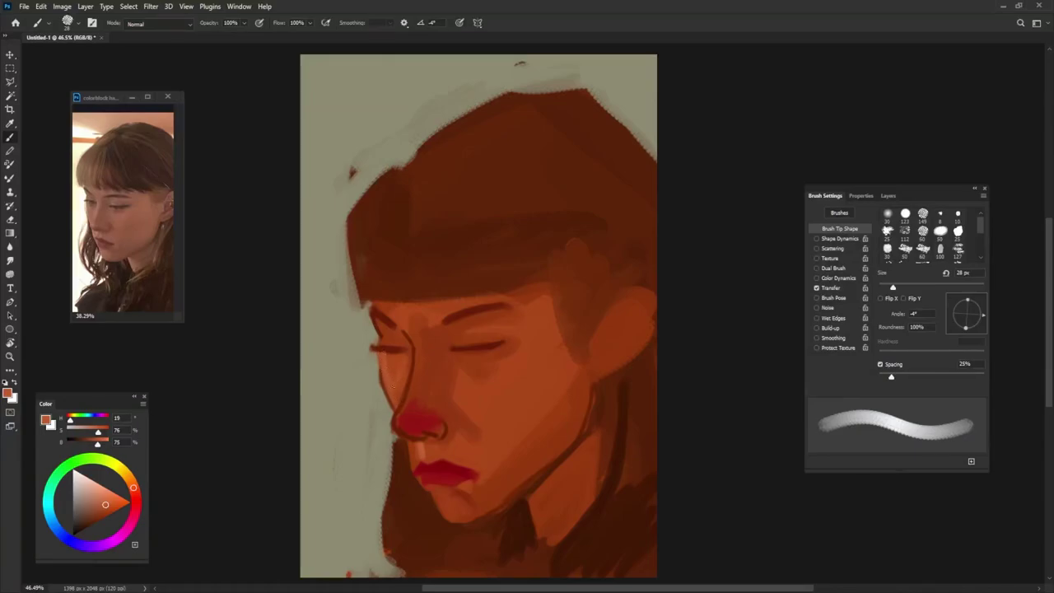
Step: Paint lighter strokes along the nose's left edge and across the cheek under the closed eye
drag(410, 360, 397, 399)
key(bracketright)
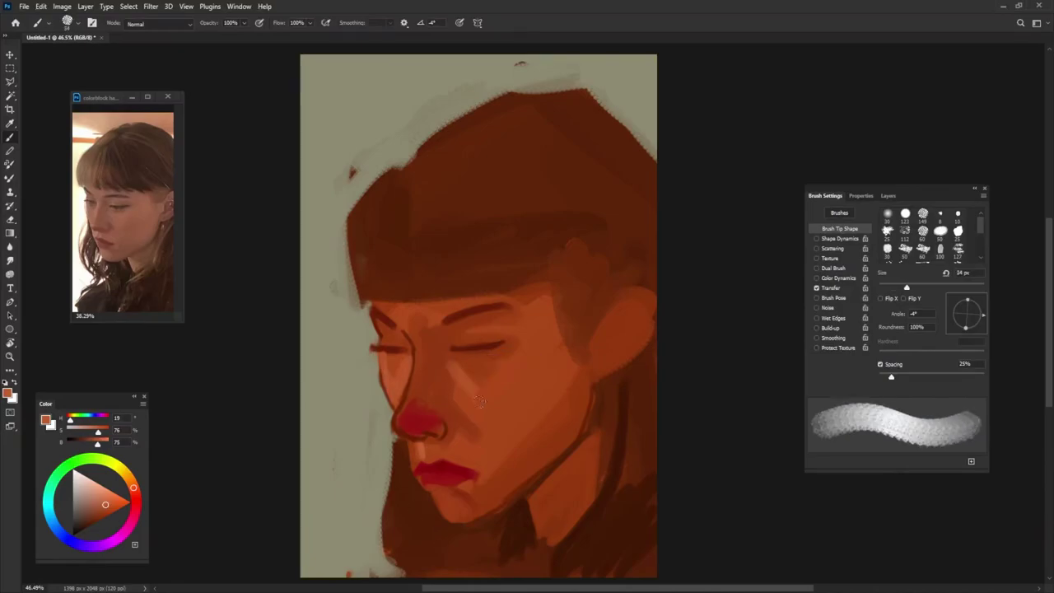
drag(464, 383, 476, 385)
mouse_move(461, 330)
mouse_down()
mouse_move(493, 324)
mouse_move(563, 353)
mouse_up()
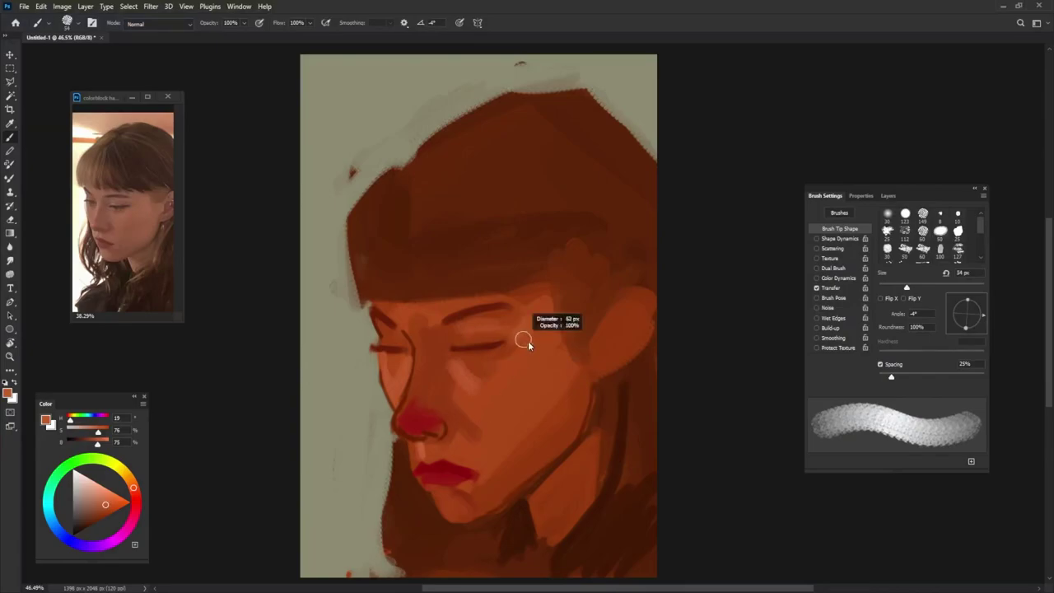
drag(466, 387, 481, 421)
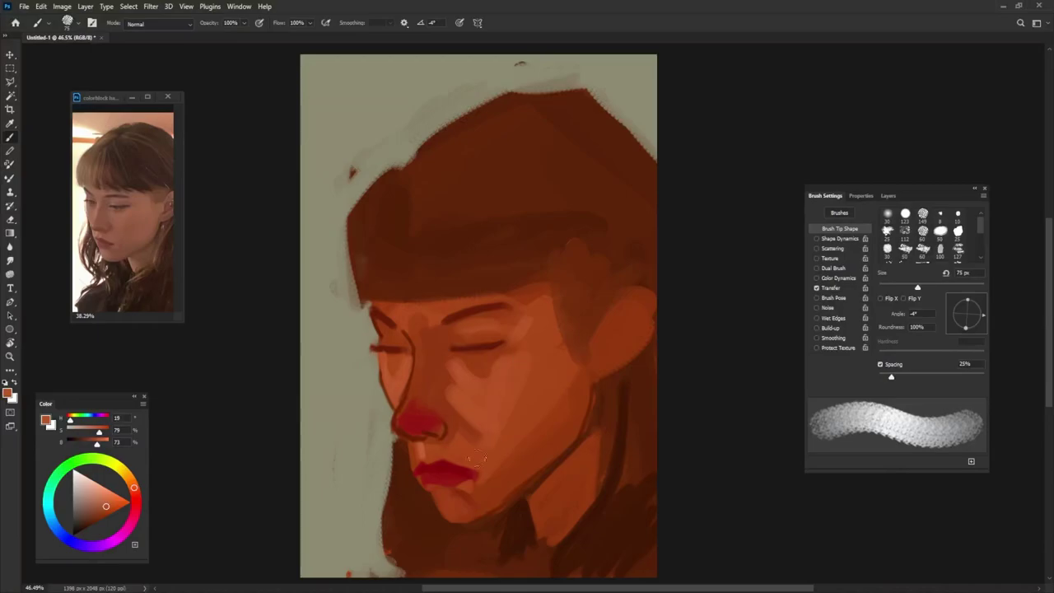
drag(482, 395, 488, 419)
alt+click(412, 418)
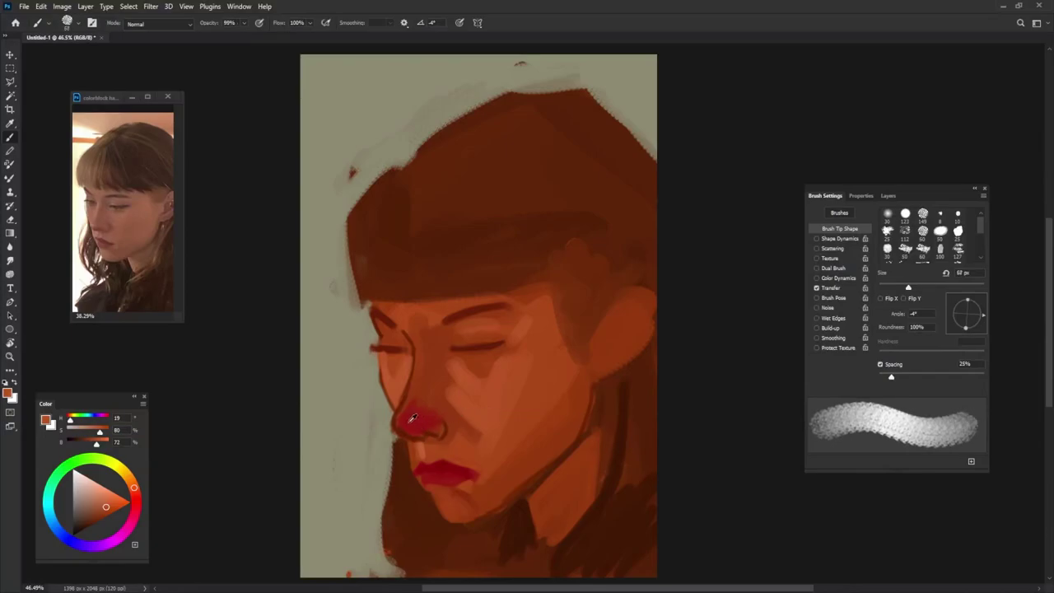
Step: Repaint the nose tip in lighter pink and add a reddish stroke on the nose bridge
click(135, 492)
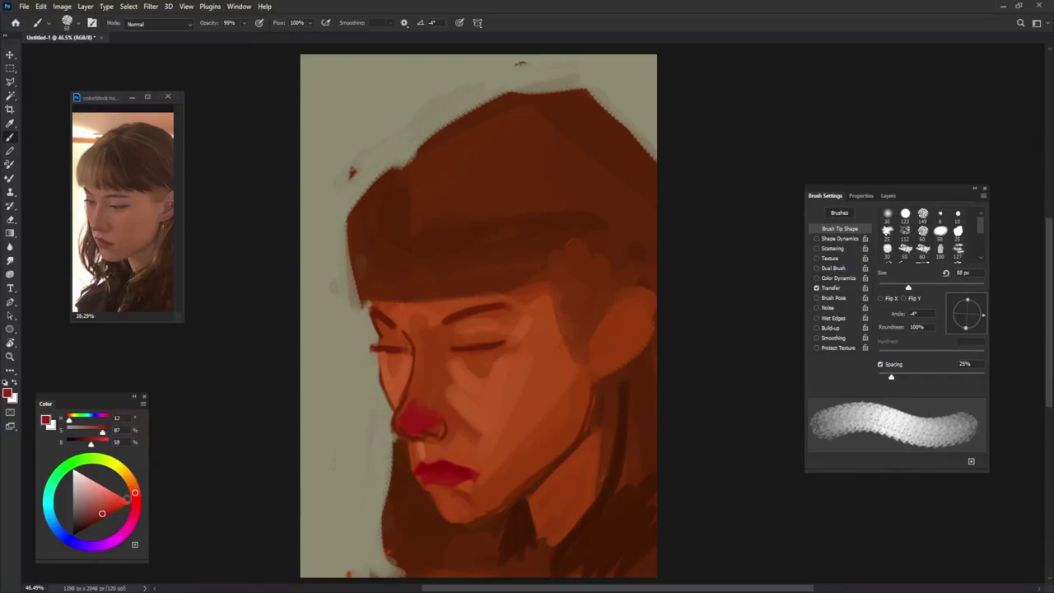
drag(435, 430, 399, 424)
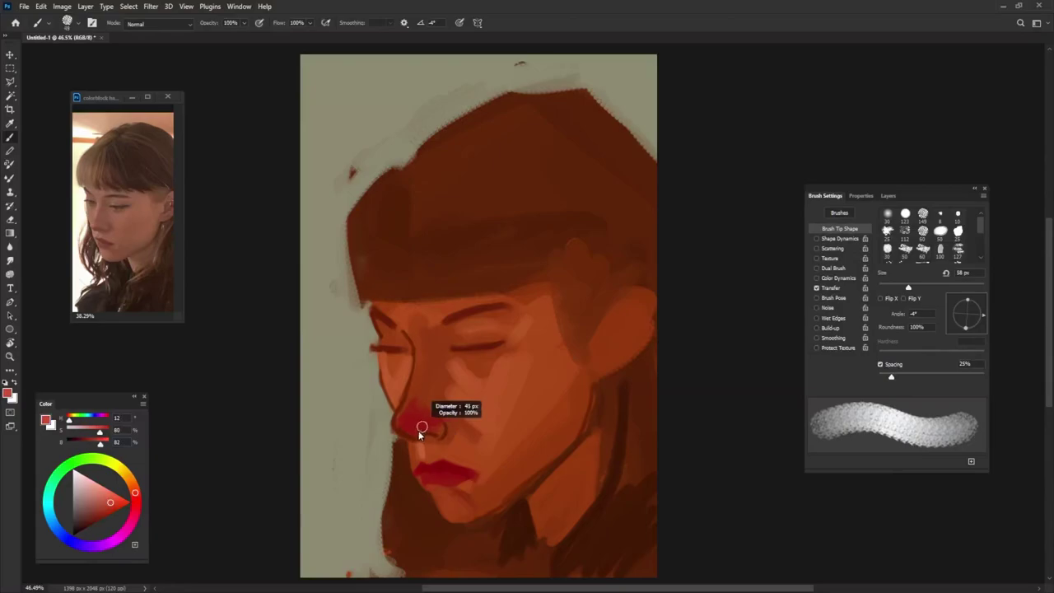
alt+click(408, 422)
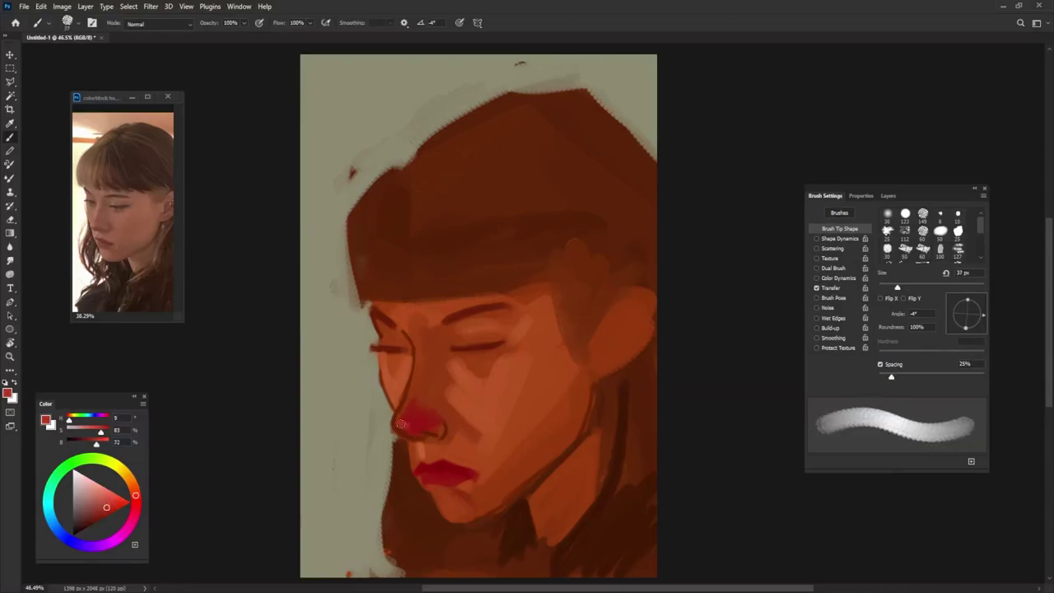
mouse_move(416, 430)
mouse_down()
mouse_move(438, 429)
mouse_move(409, 418)
mouse_up()
alt+click(400, 410)
alt+click(401, 412)
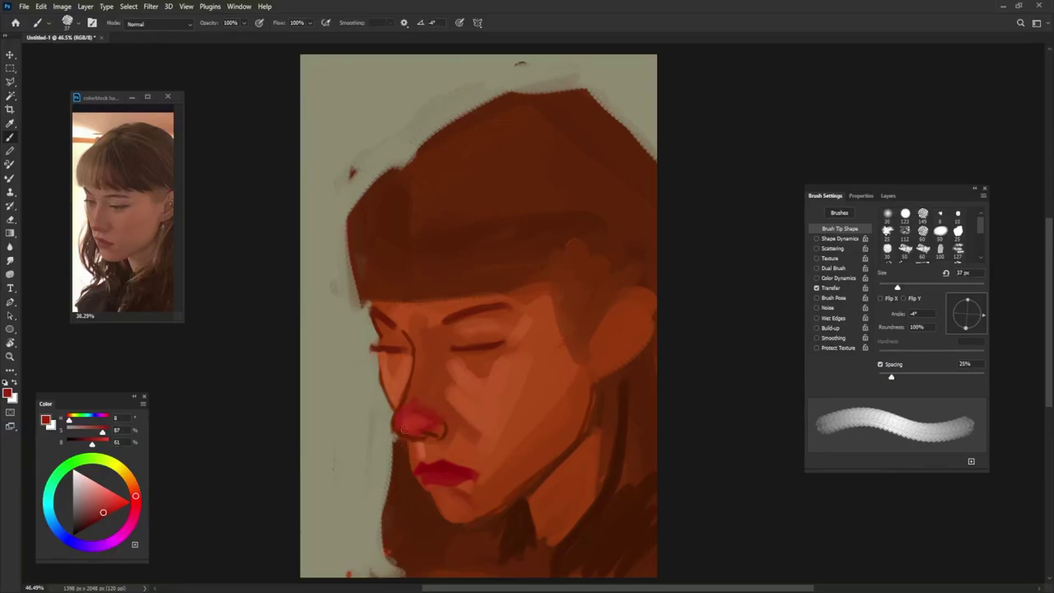
drag(428, 361, 432, 386)
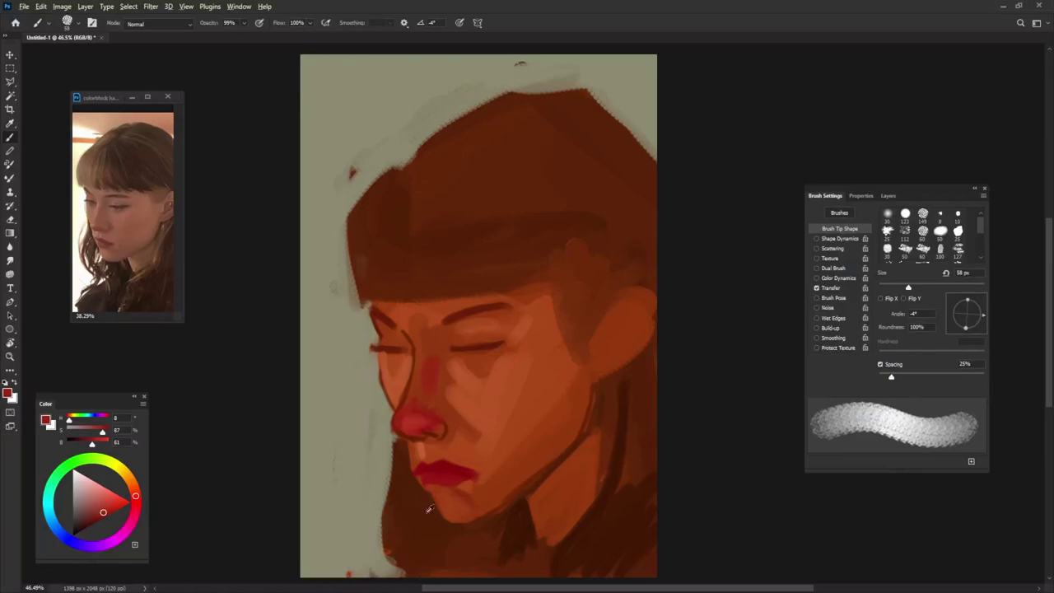
Step: Adjust the red for the nose tip, then pick lighter and darker orange skin tones
alt+click(405, 402)
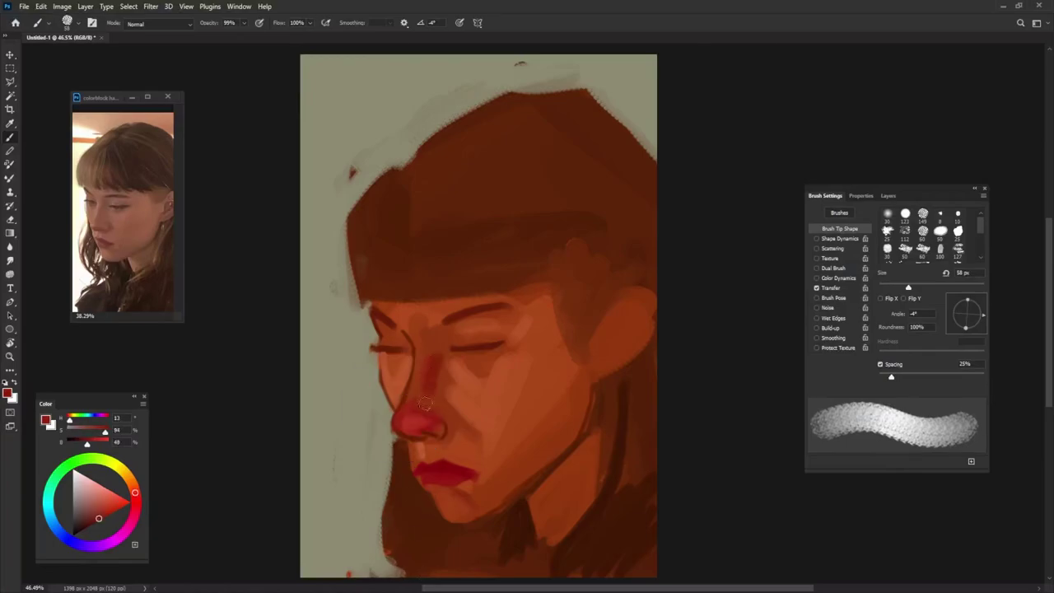
alt+click(436, 367)
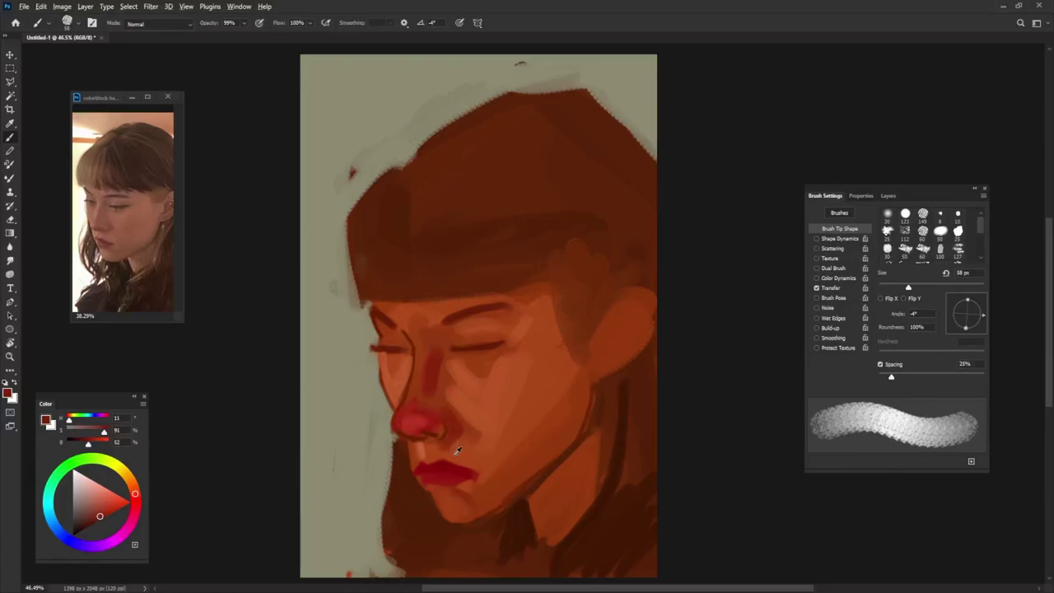
alt+click(456, 445)
mouse_move(456, 444)
mouse_down()
mouse_move(466, 440)
mouse_move(422, 448)
mouse_up()
alt+click(423, 449)
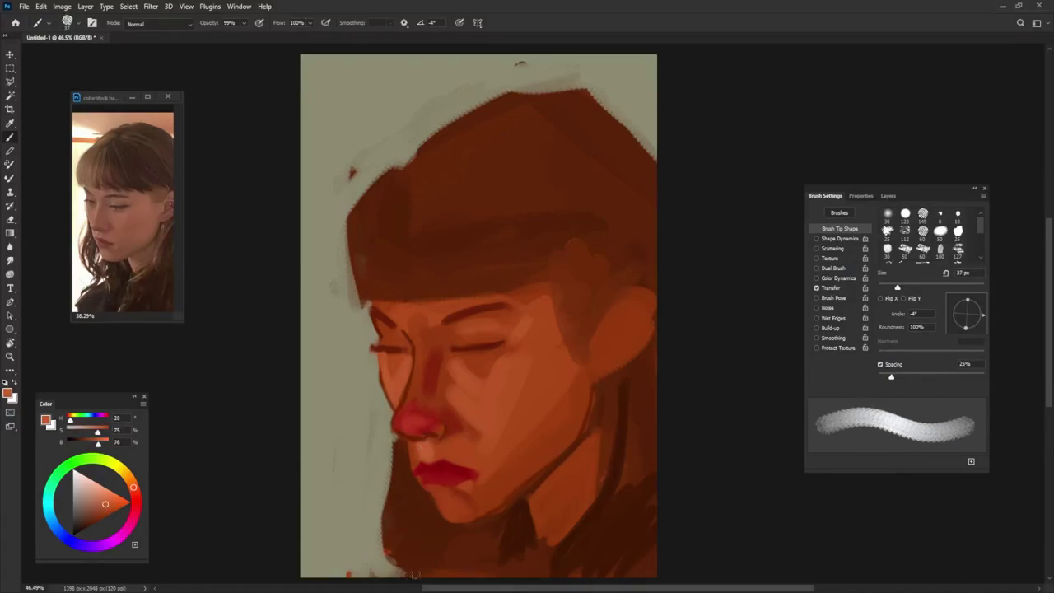
alt+click(455, 443)
mouse_move(461, 442)
mouse_down()
mouse_move(431, 446)
mouse_move(477, 450)
mouse_up()
alt+click(461, 459)
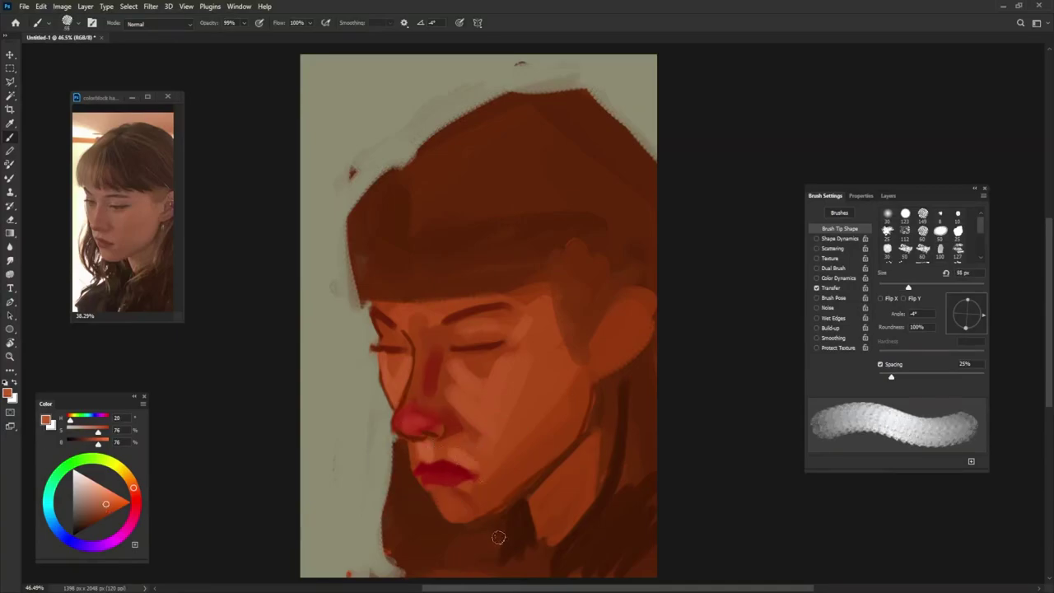
Step: Lighten the neck below the chin and the chin under the lower lip, enlarging the brush to 84 px
drag(482, 475, 472, 496)
drag(464, 541, 453, 541)
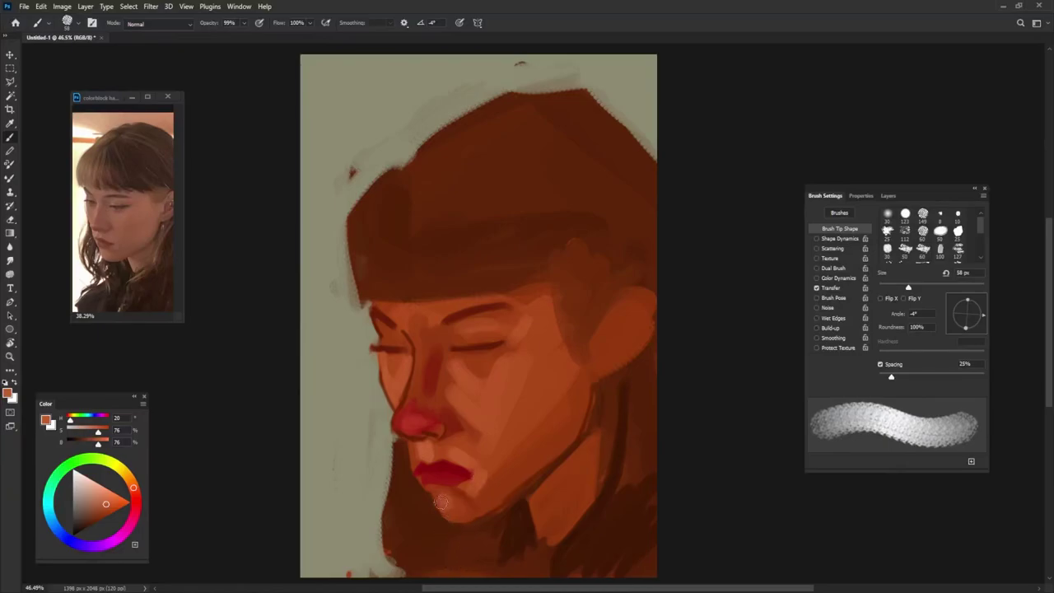
drag(438, 508, 468, 503)
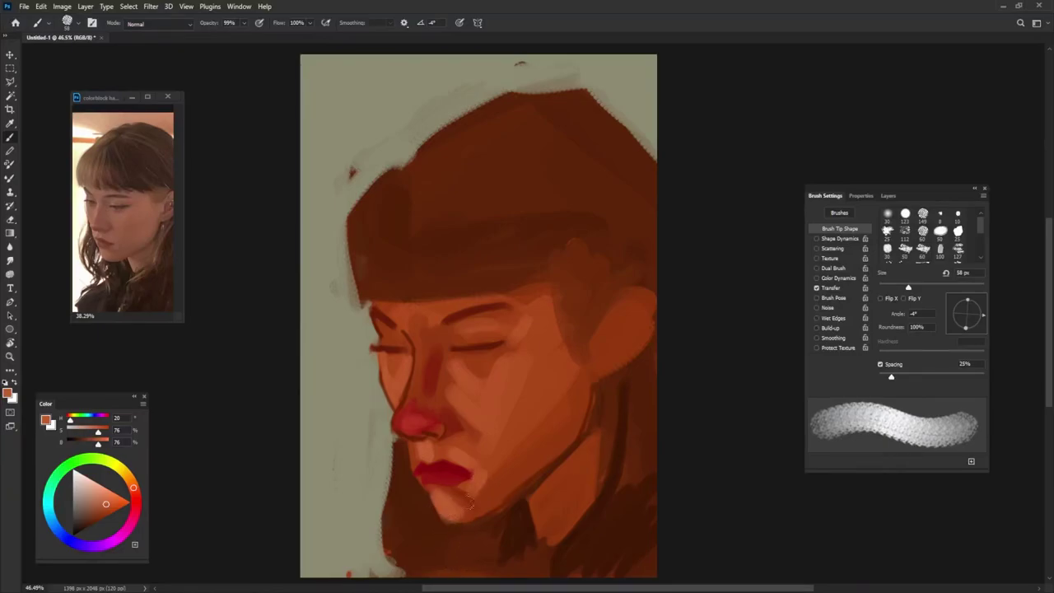
key(0)
key(bracketright)
key(bracketright)
key(bracketright)
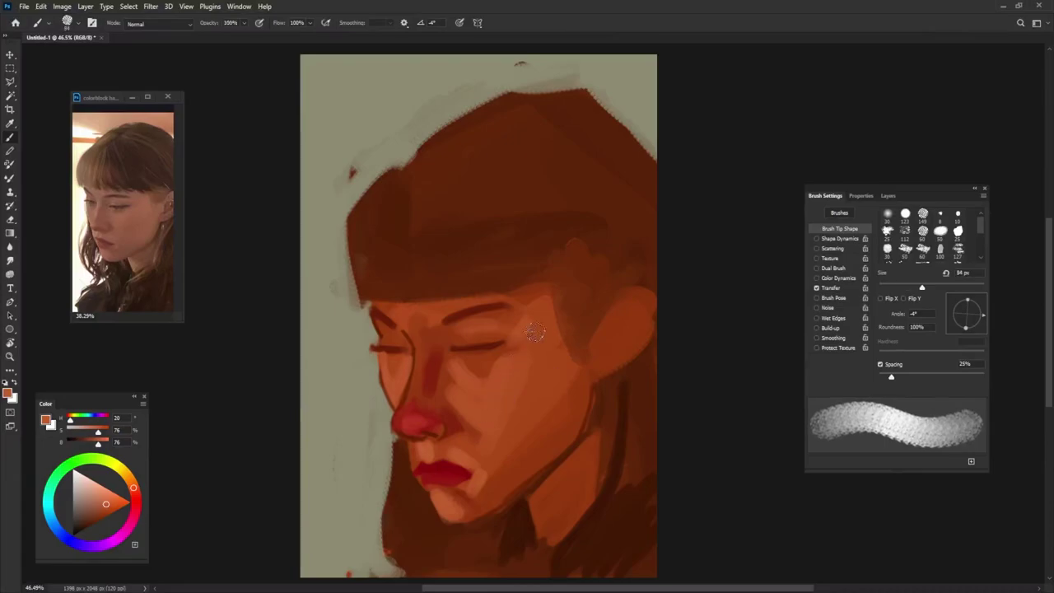
Step: Paint a light peach highlight along the nose bridge and soften the bright nose tip with darker pink
alt+click(542, 331)
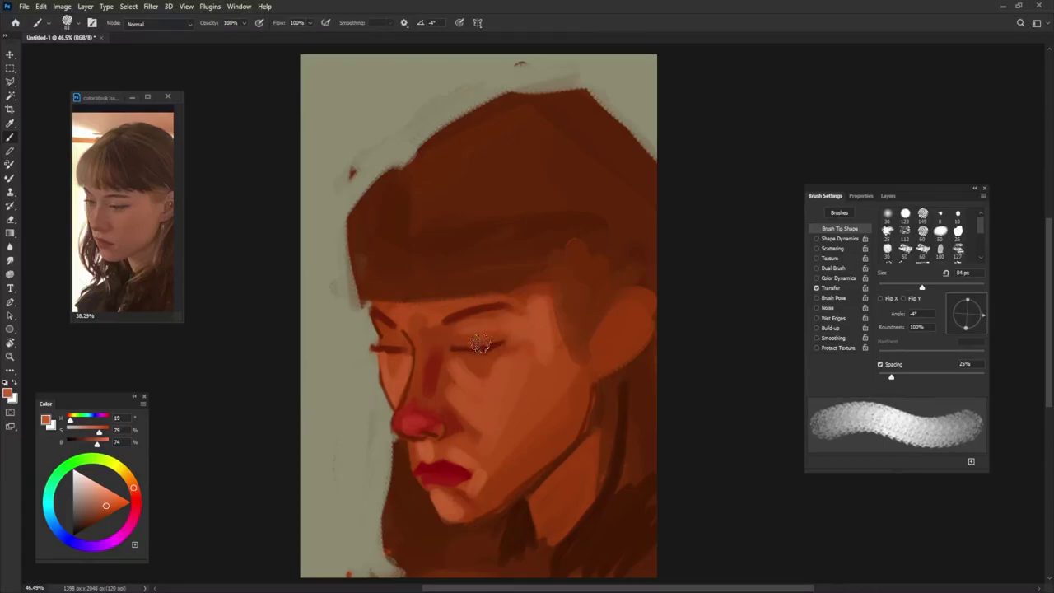
drag(486, 399, 445, 408)
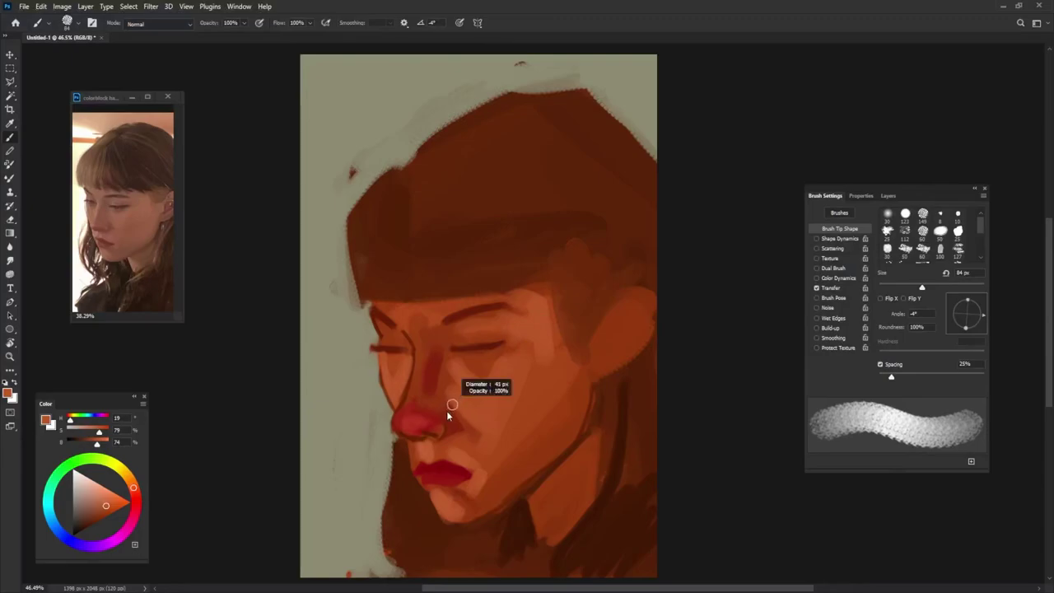
click(96, 484)
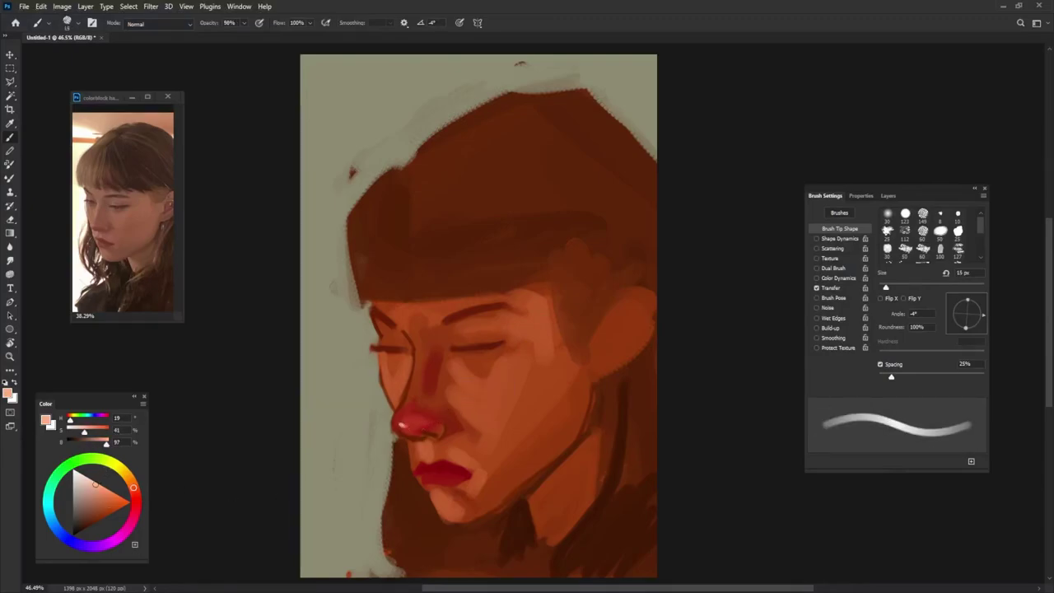
drag(436, 395, 469, 394)
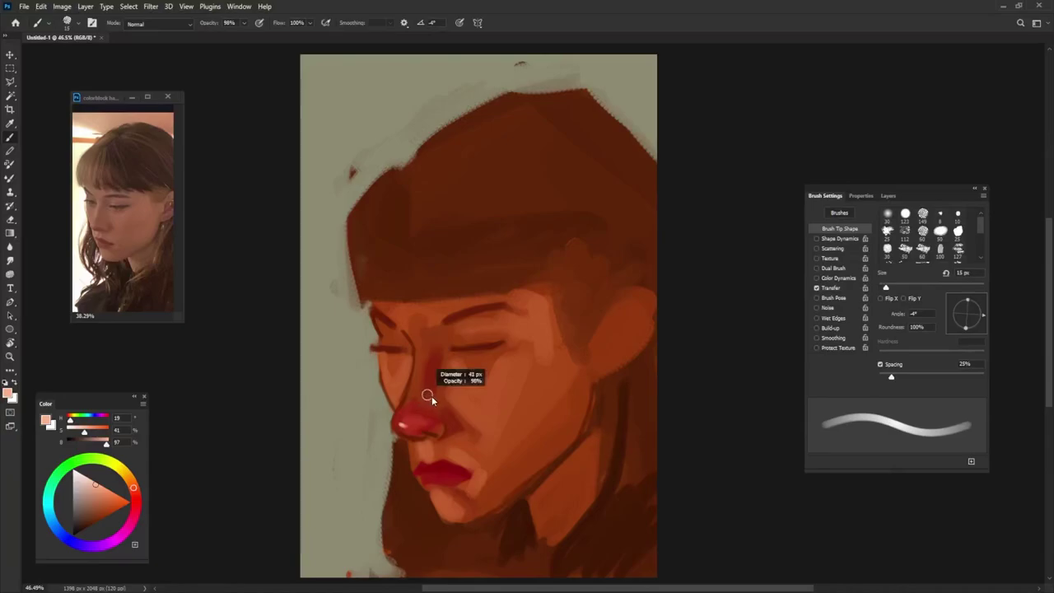
alt+click(428, 445)
drag(405, 428, 406, 410)
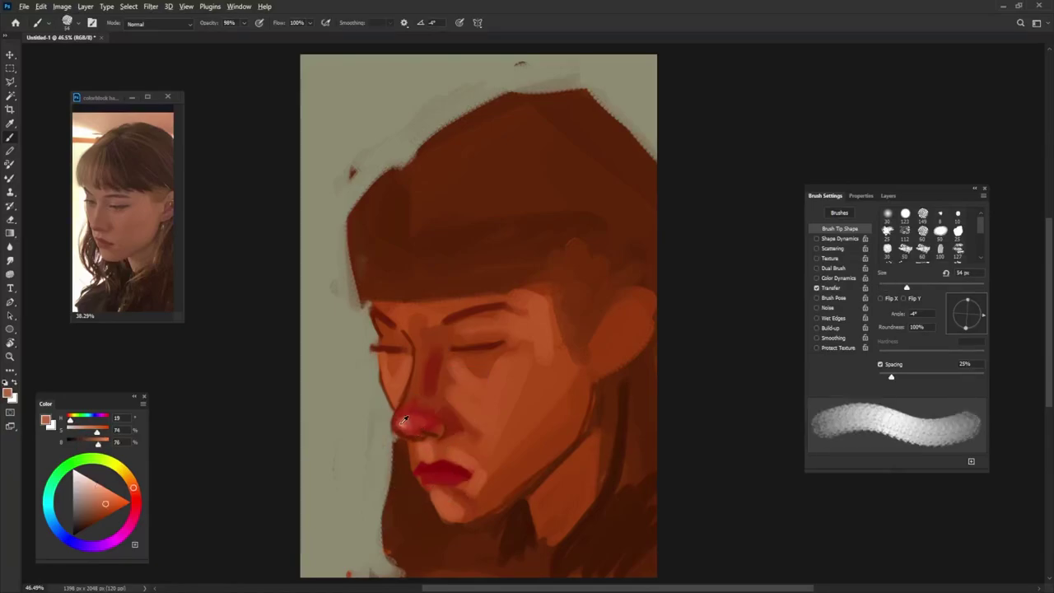
drag(422, 370, 421, 343)
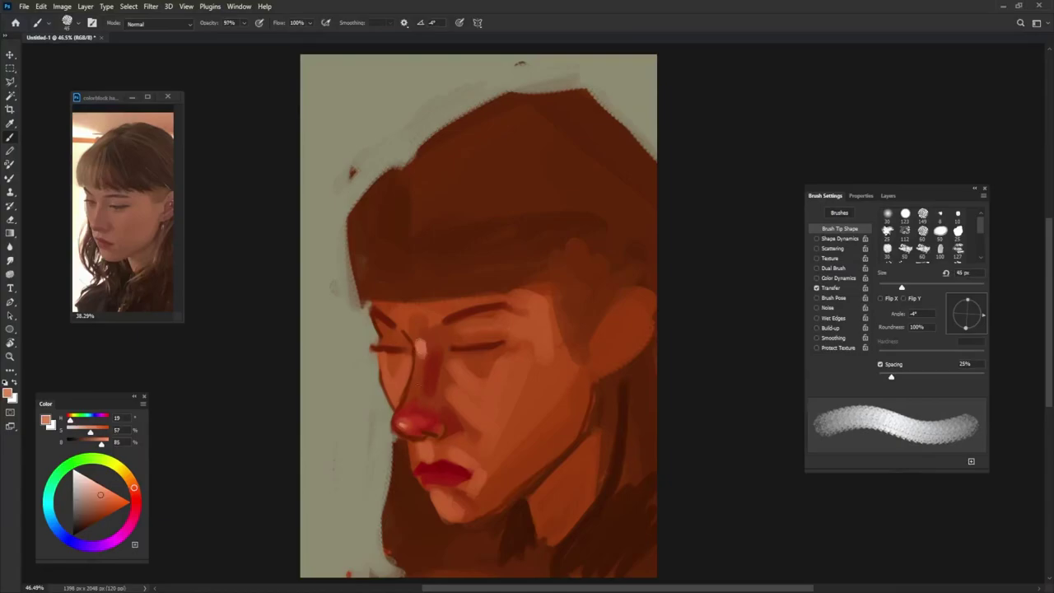
alt+click(425, 349)
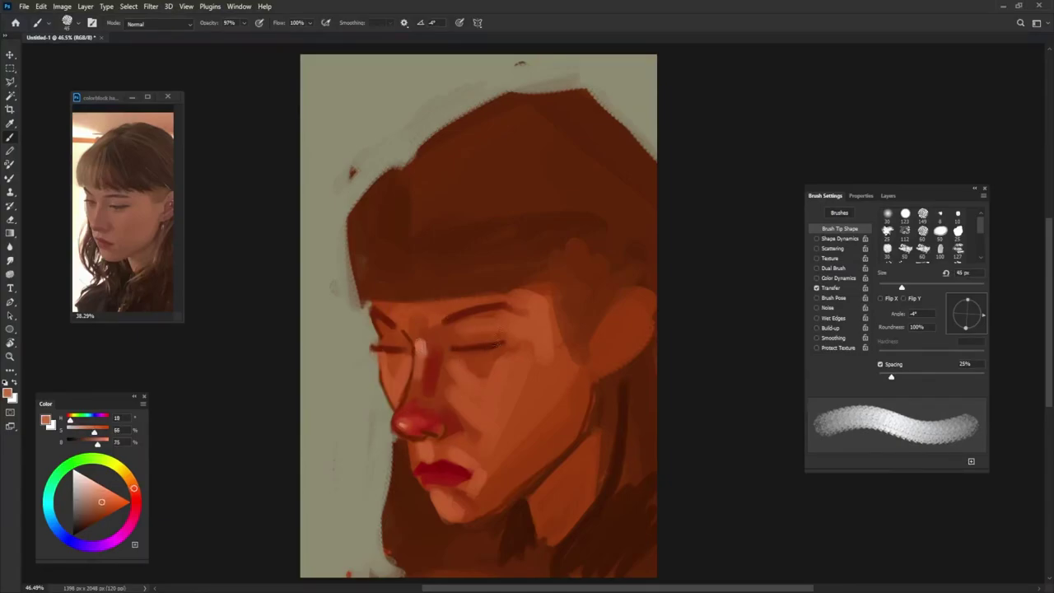
mouse_move(474, 335)
mouse_down()
mouse_move(458, 342)
mouse_move(490, 338)
mouse_up()
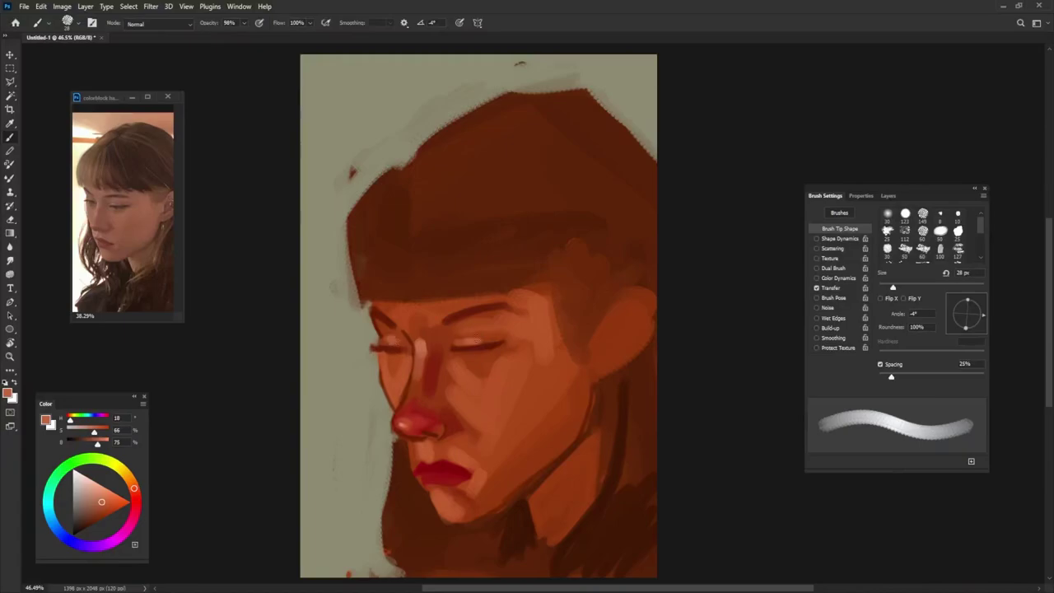
mouse_move(478, 330)
mouse_down()
mouse_move(458, 333)
mouse_move(480, 332)
mouse_up()
Step: Darken the lower eyelid and eye corner with dark red-brown, then sample golden brown for the irises
alt+click(478, 343)
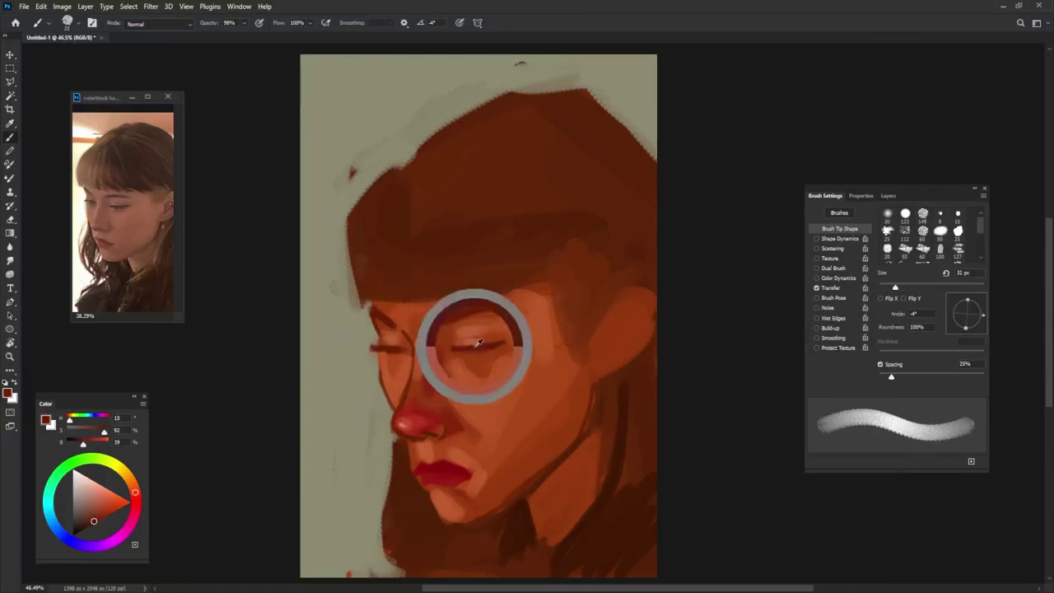
alt+click(467, 359)
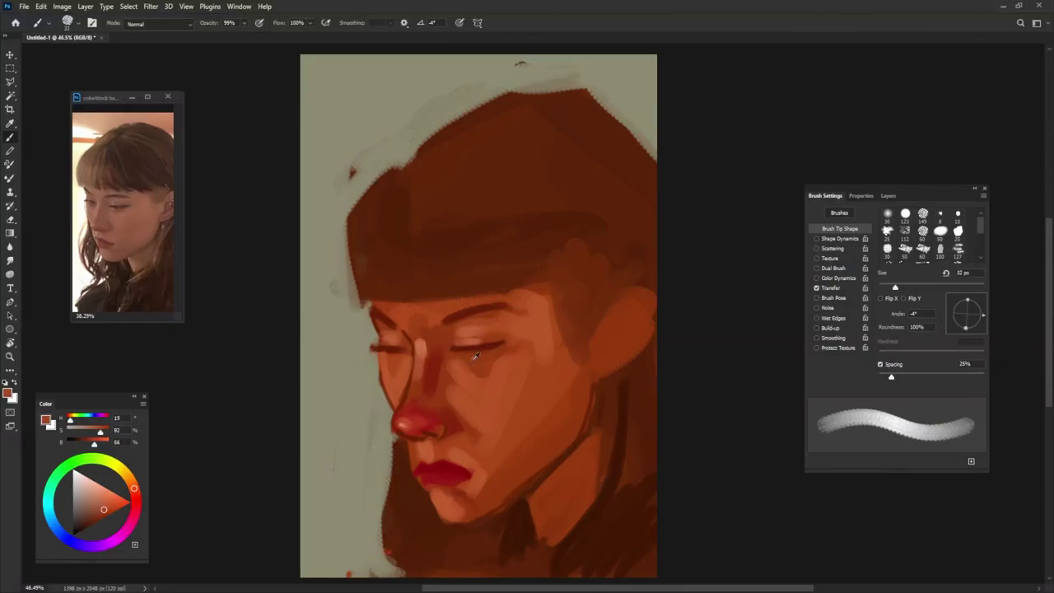
key(bracketleft)
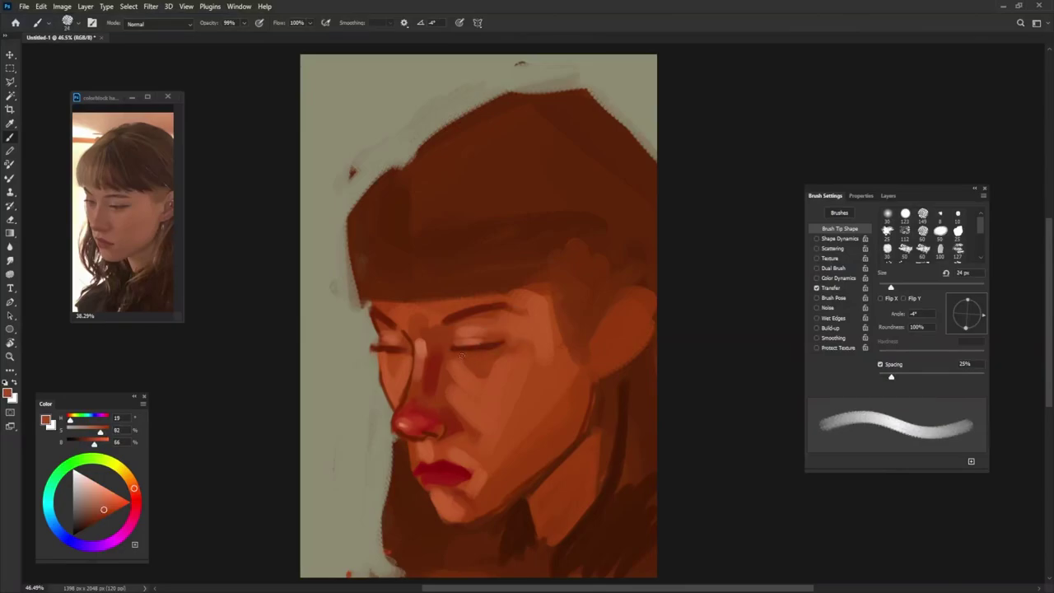
key(bracketleft)
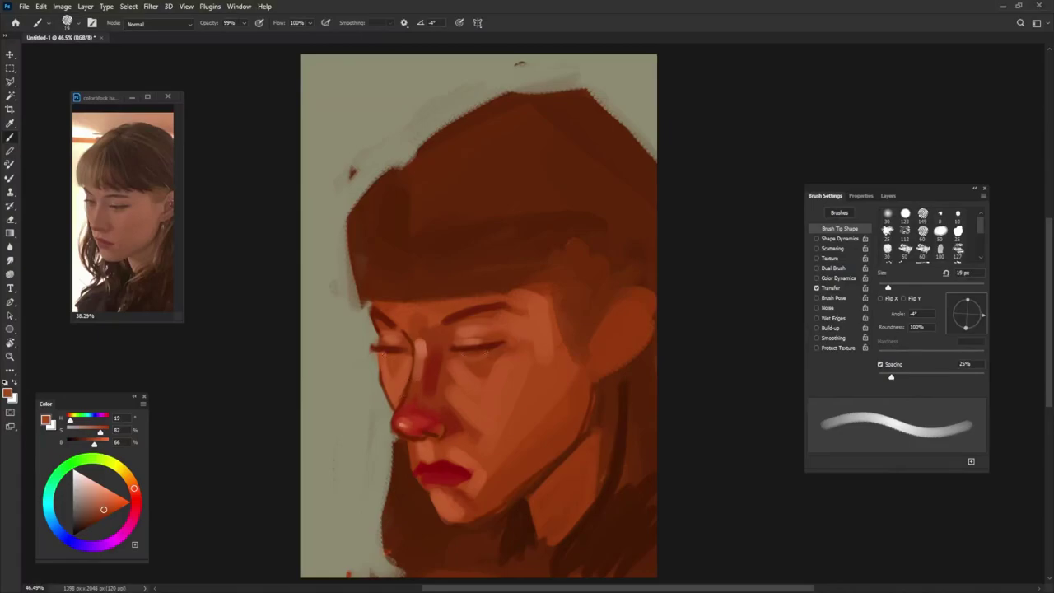
alt+click(391, 357)
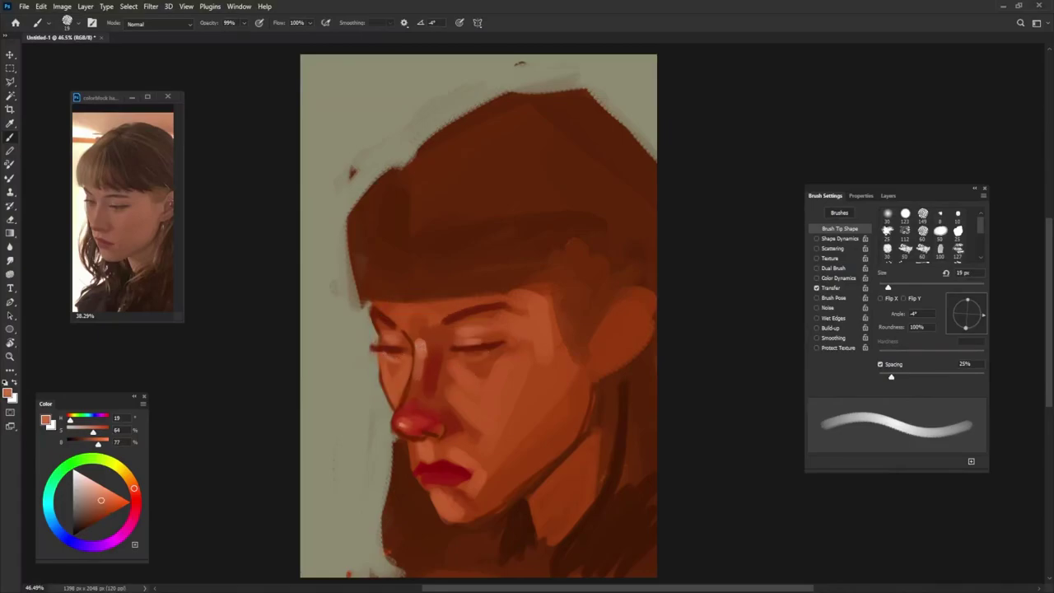
alt+click(459, 343)
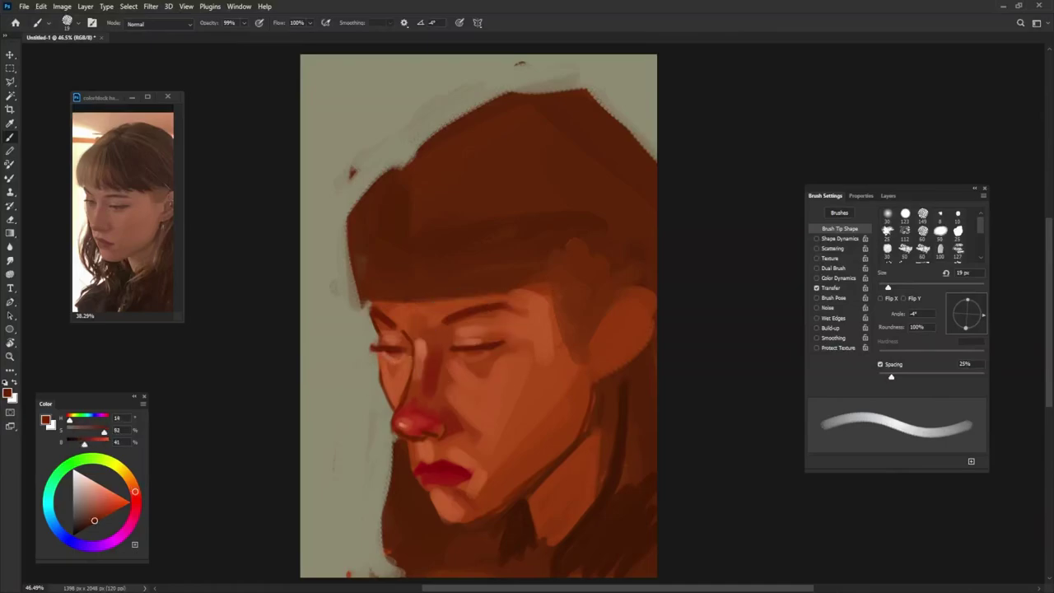
mouse_move(380, 357)
mouse_down()
mouse_move(405, 365)
mouse_move(483, 356)
mouse_up()
alt+click(619, 436)
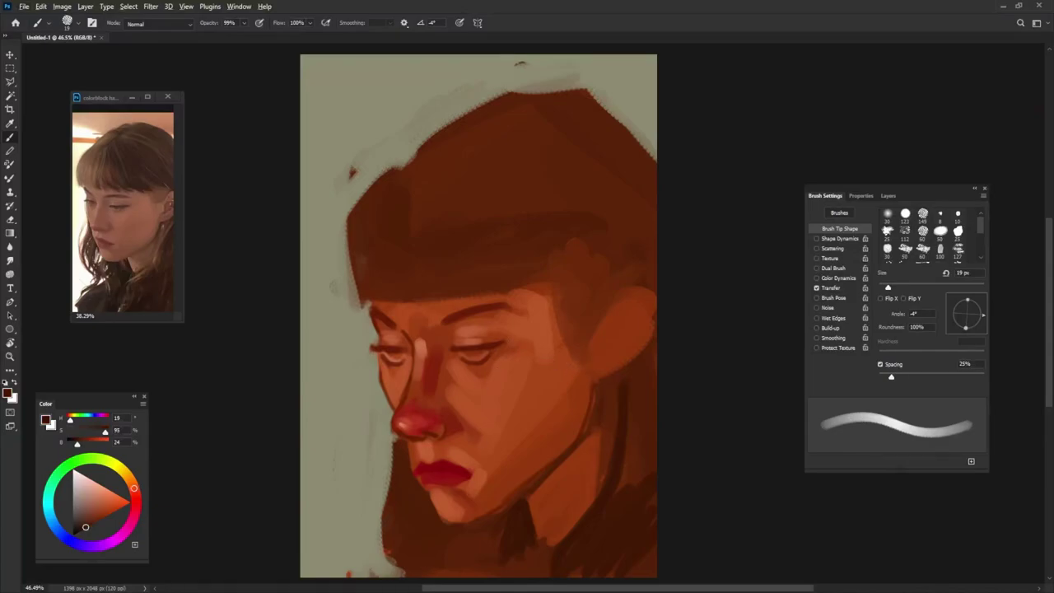
alt+click(393, 346)
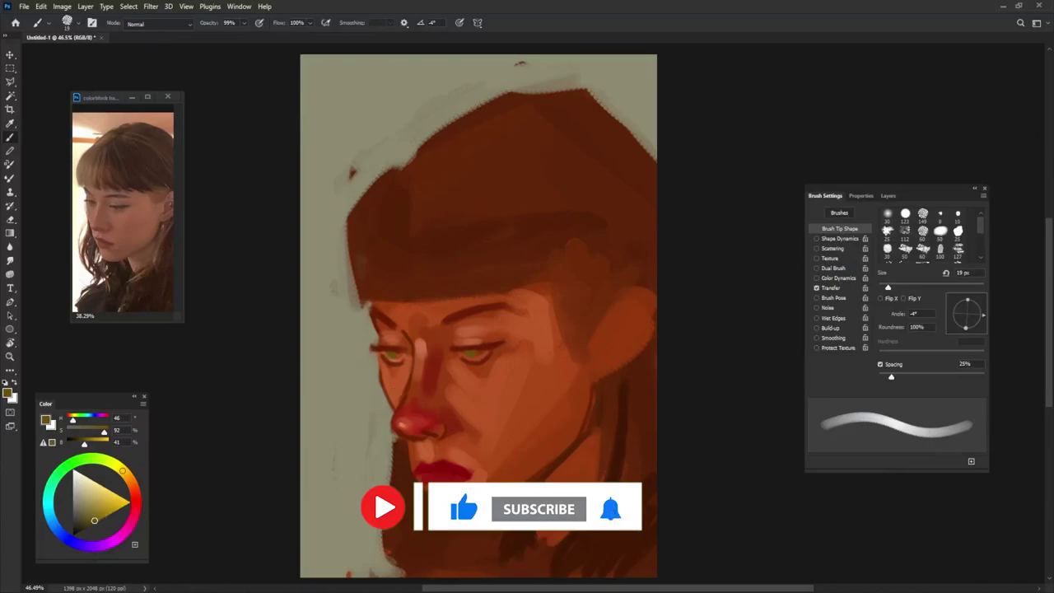
Step: Pick a darker brown for the pupils, resize the brush for eye detail, and sample salmon skin tone
click(82, 530)
key([)
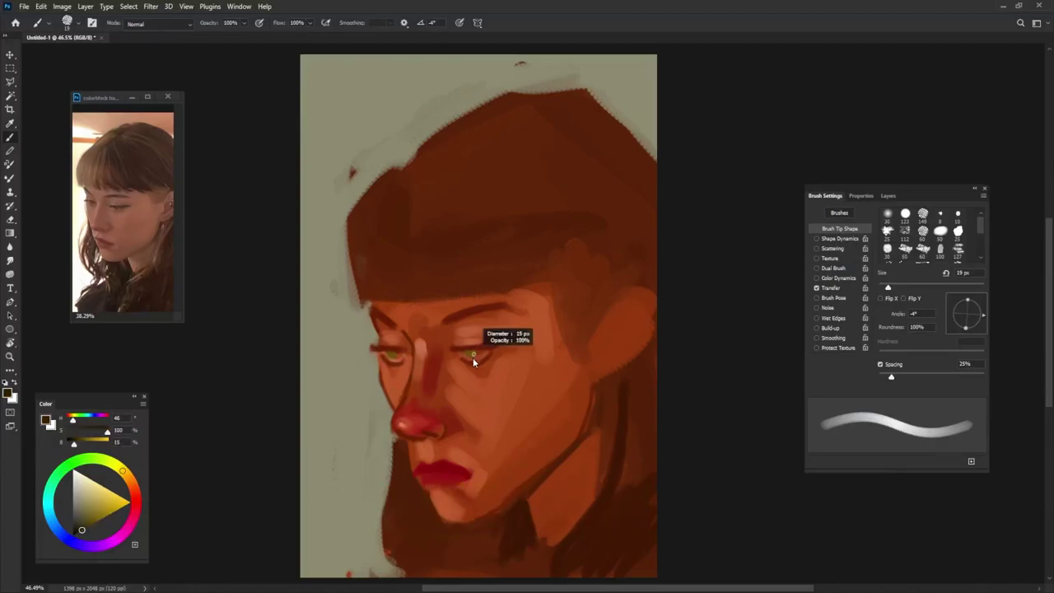
key(])
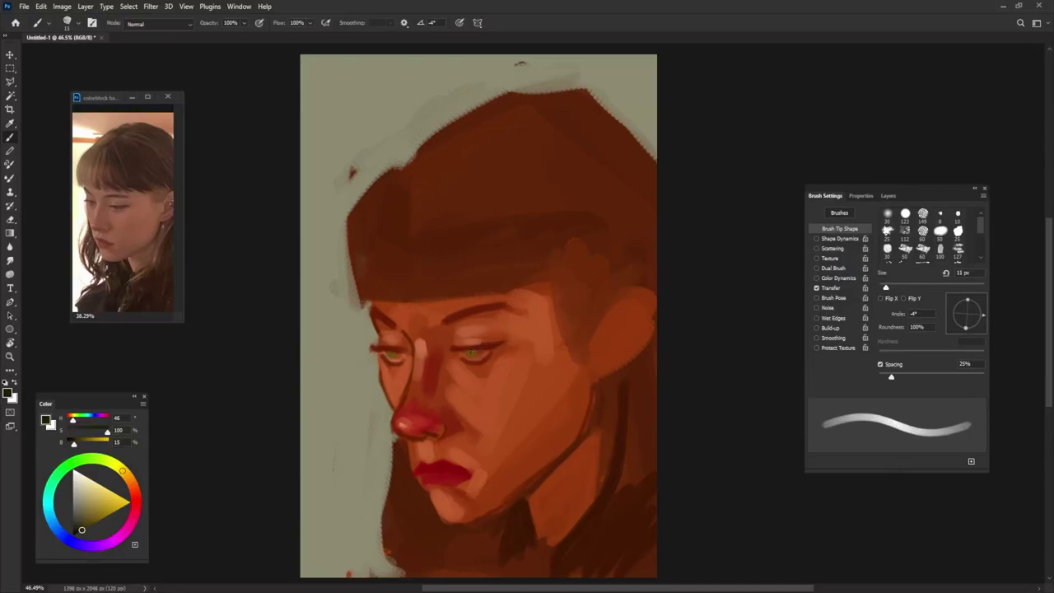
alt+click(470, 350)
alt+click(427, 345)
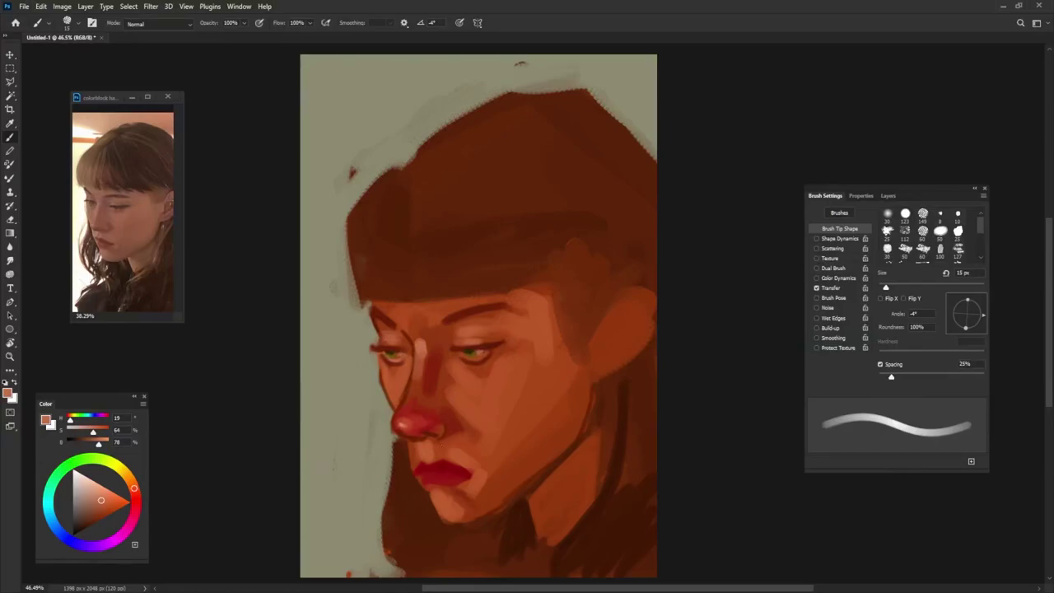
Step: Pick pink and dark red-brown shadow colours, shrinking the brush from 24 px to 11 px
alt+click(422, 443)
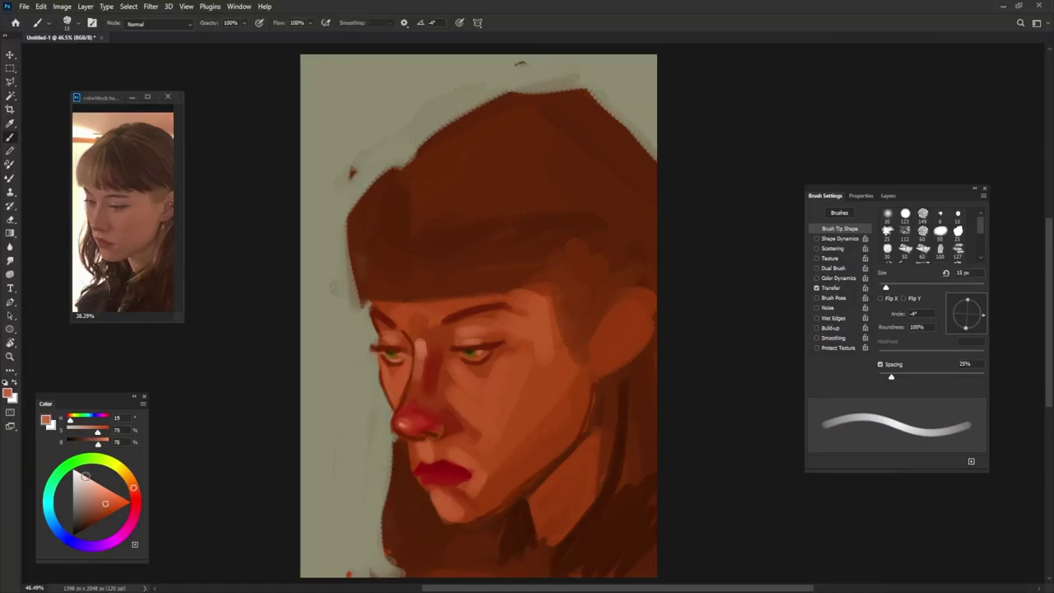
click(82, 476)
drag(107, 477, 97, 482)
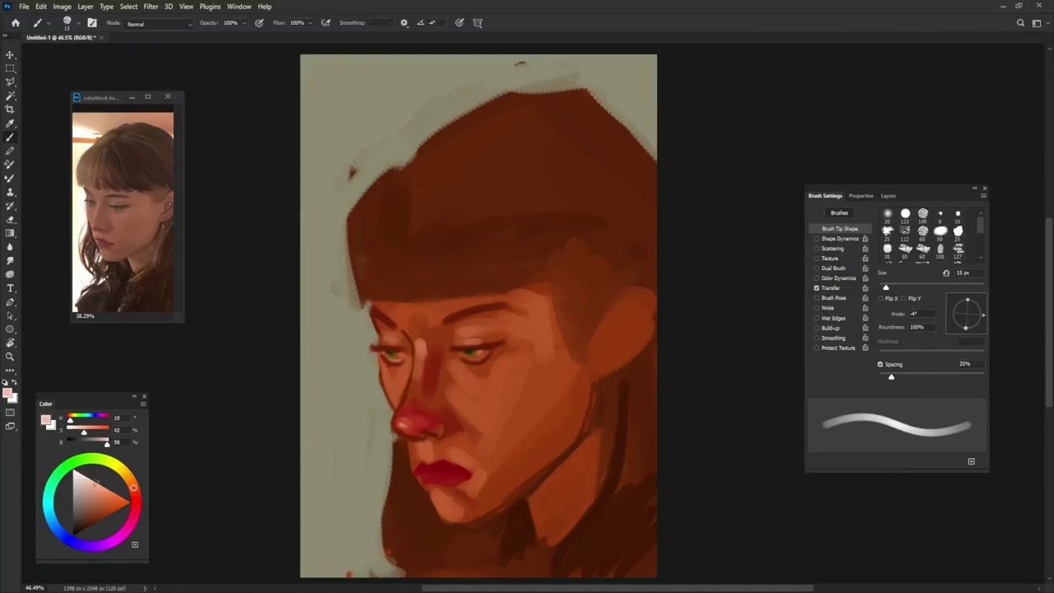
drag(427, 454, 437, 453)
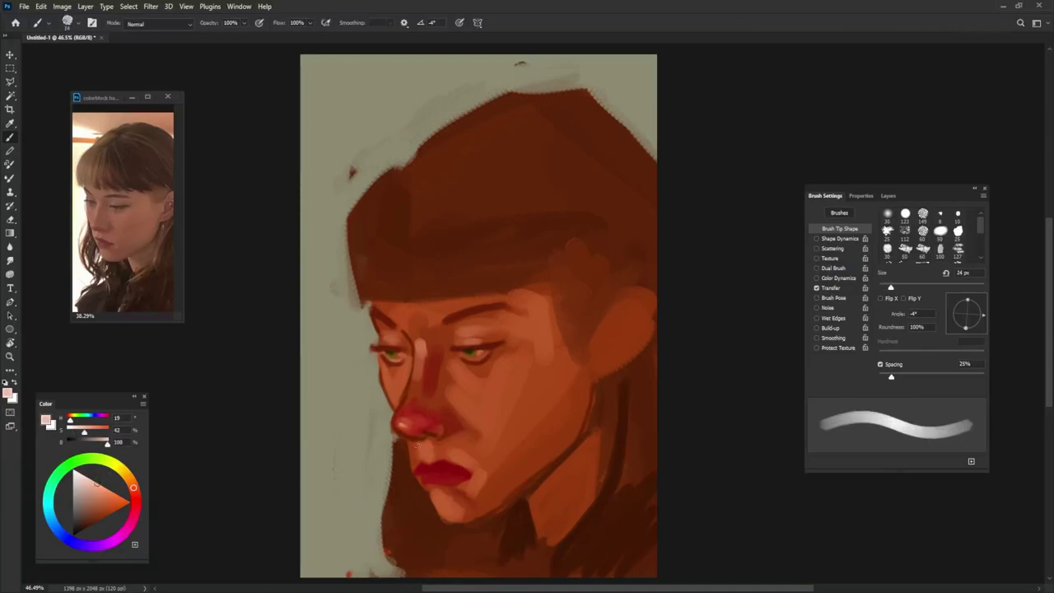
alt+click(419, 447)
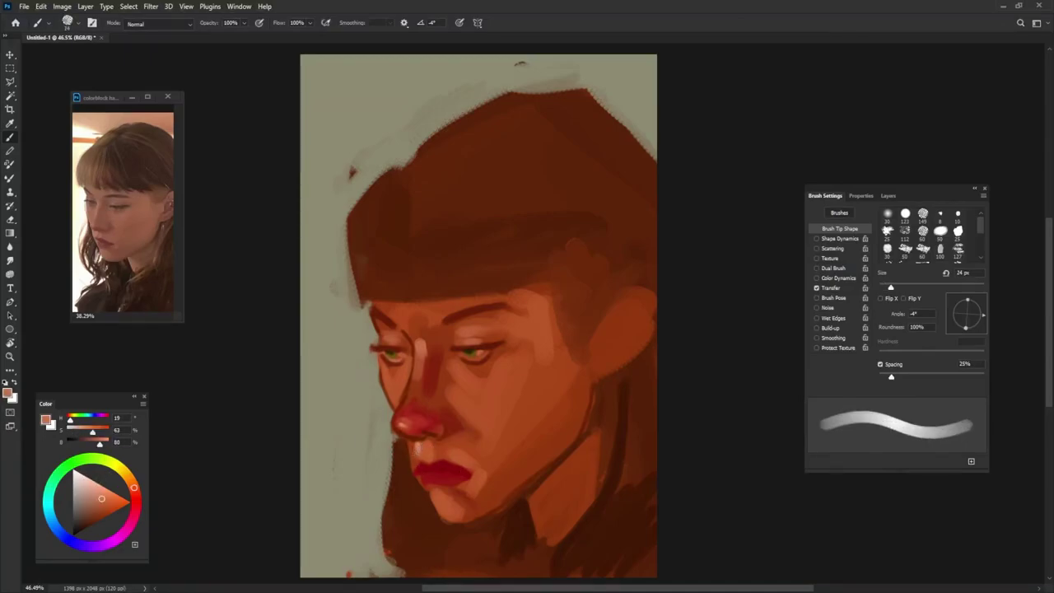
alt+click(415, 451)
alt+click(420, 447)
key(bracketleft)
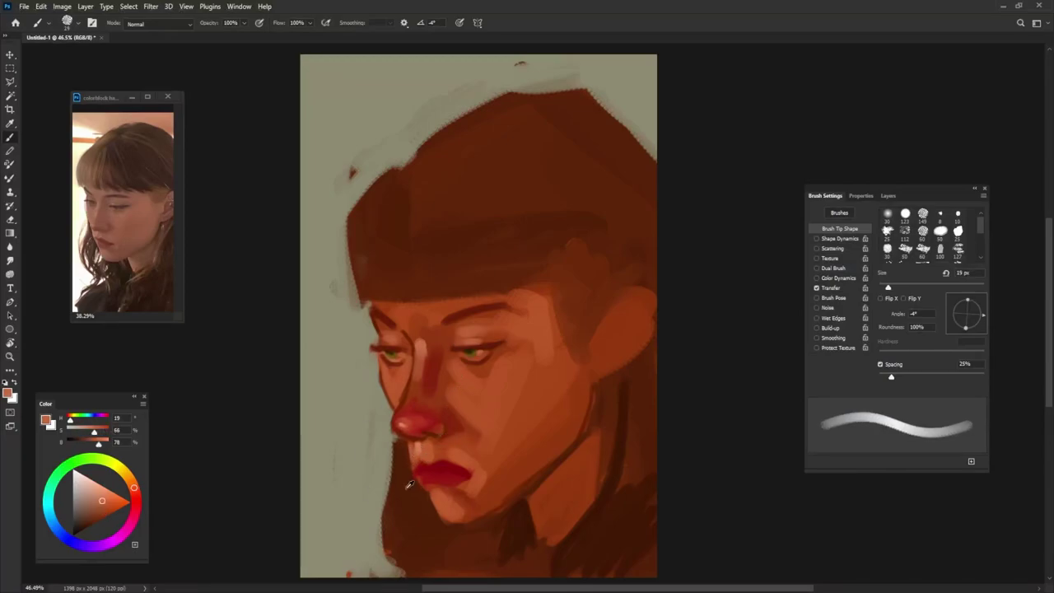
alt+click(397, 484)
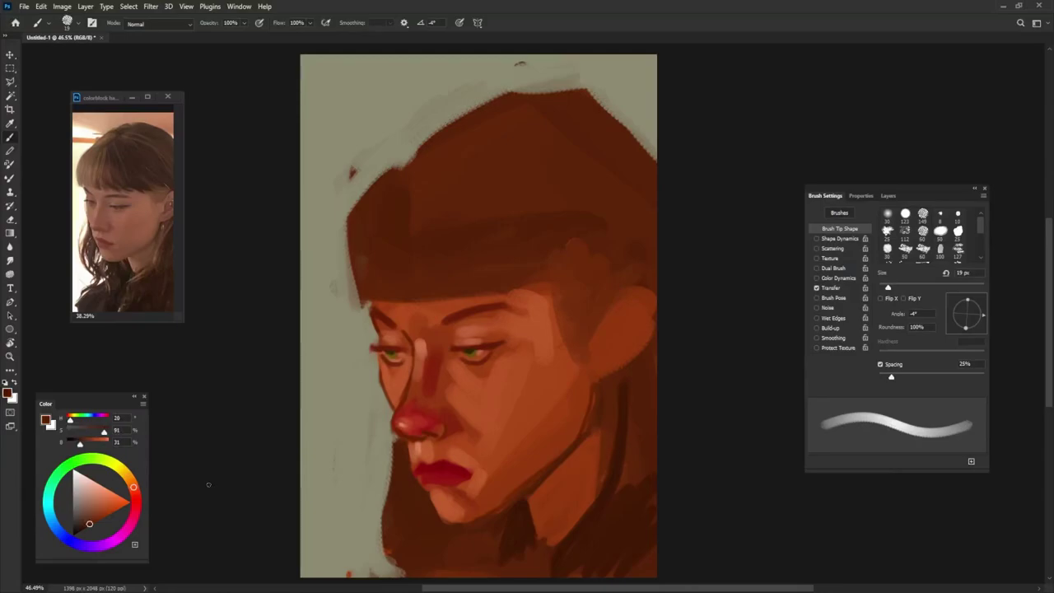
drag(401, 395, 390, 400)
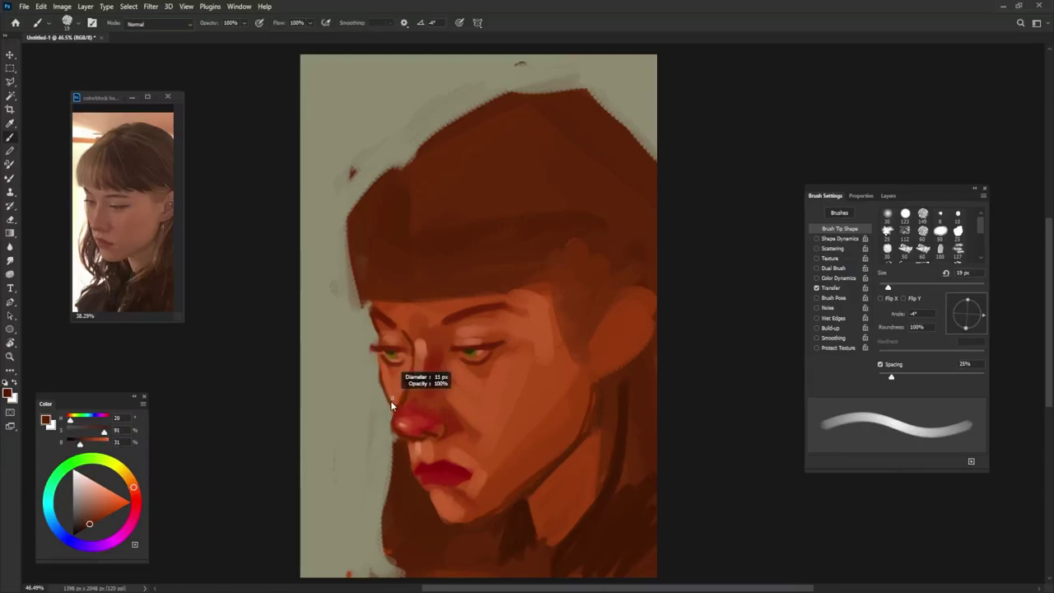
alt+click(532, 486)
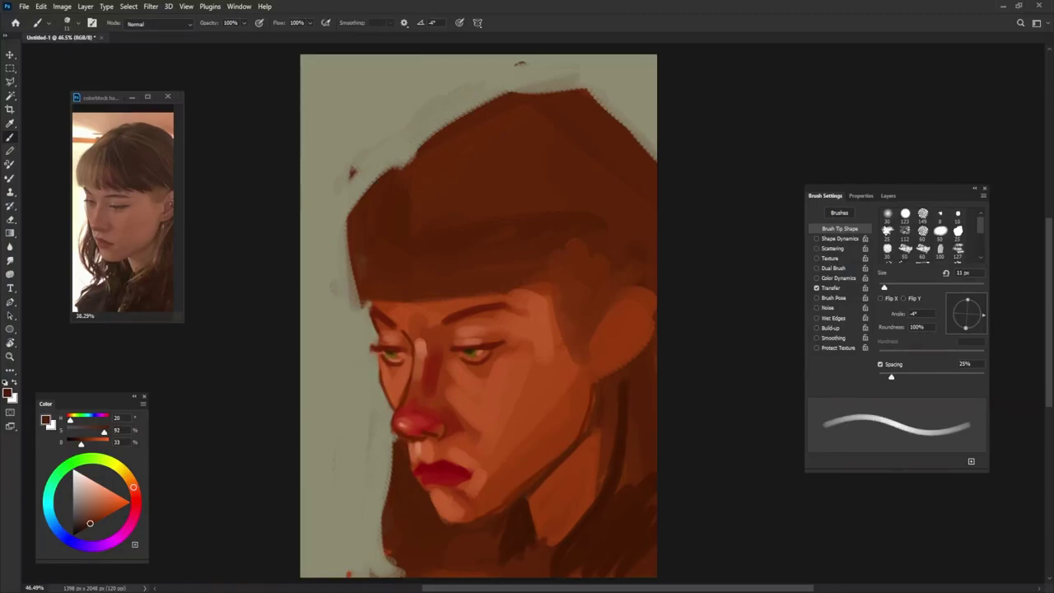
Step: Shade the nose's left edge and the shadow below the lower lip, then sample dark lip reds
drag(387, 387, 389, 411)
drag(431, 494, 446, 519)
alt+click(427, 466)
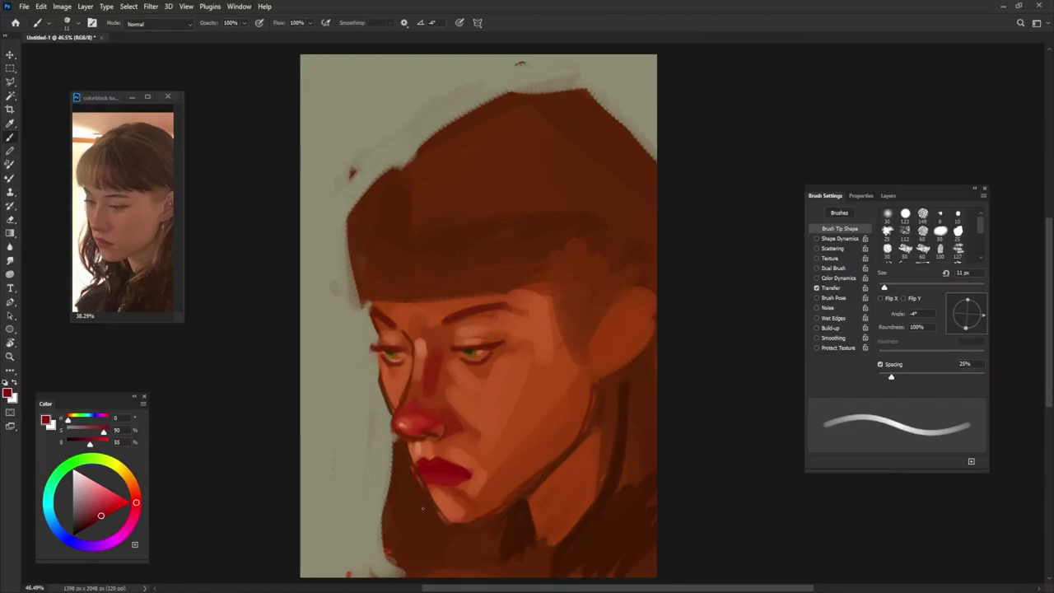
alt+click(418, 450)
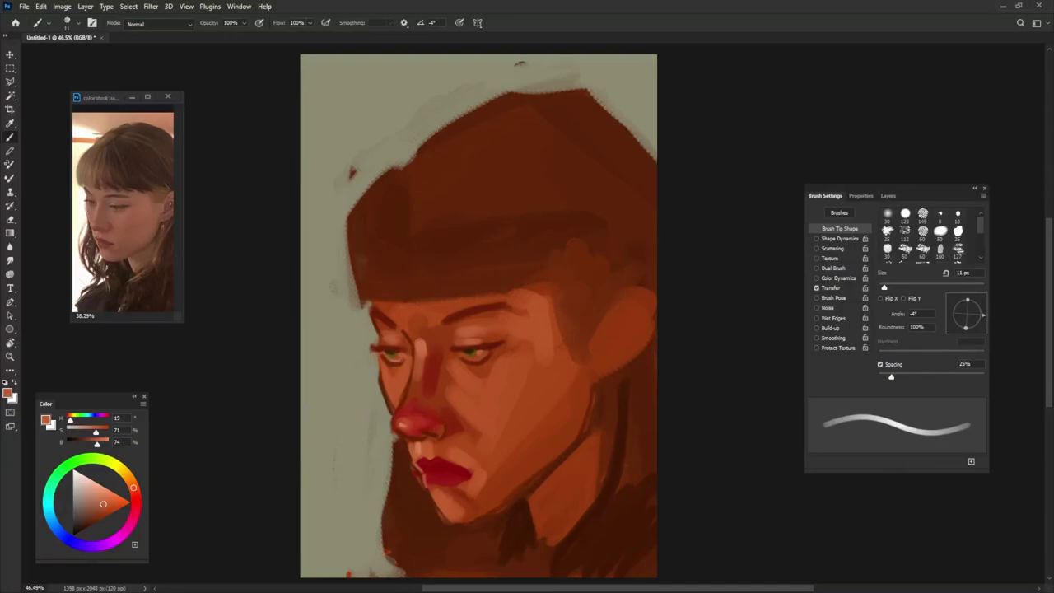
alt+click(432, 476)
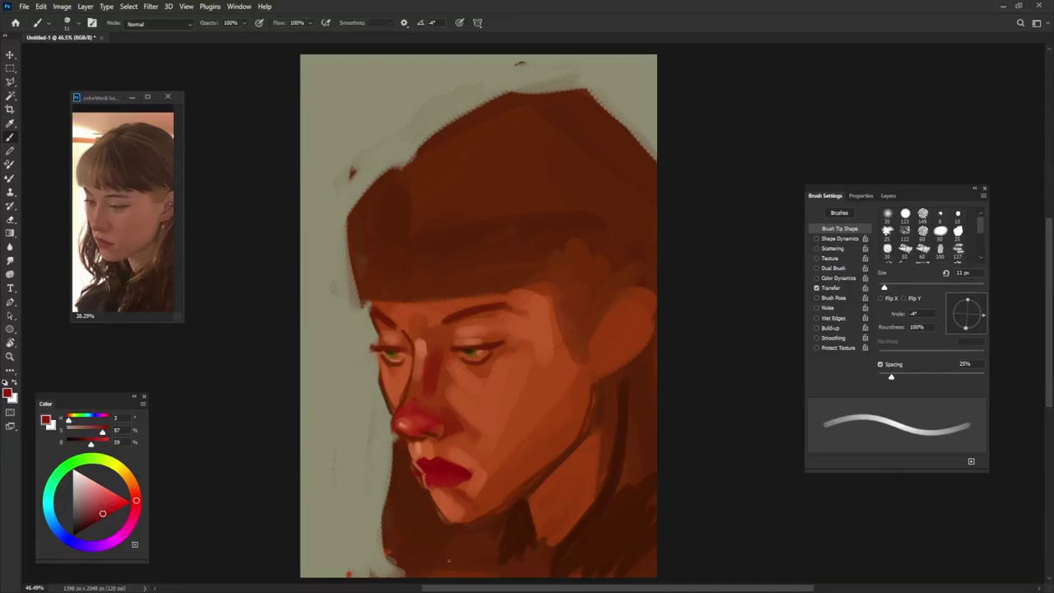
alt+click(419, 482)
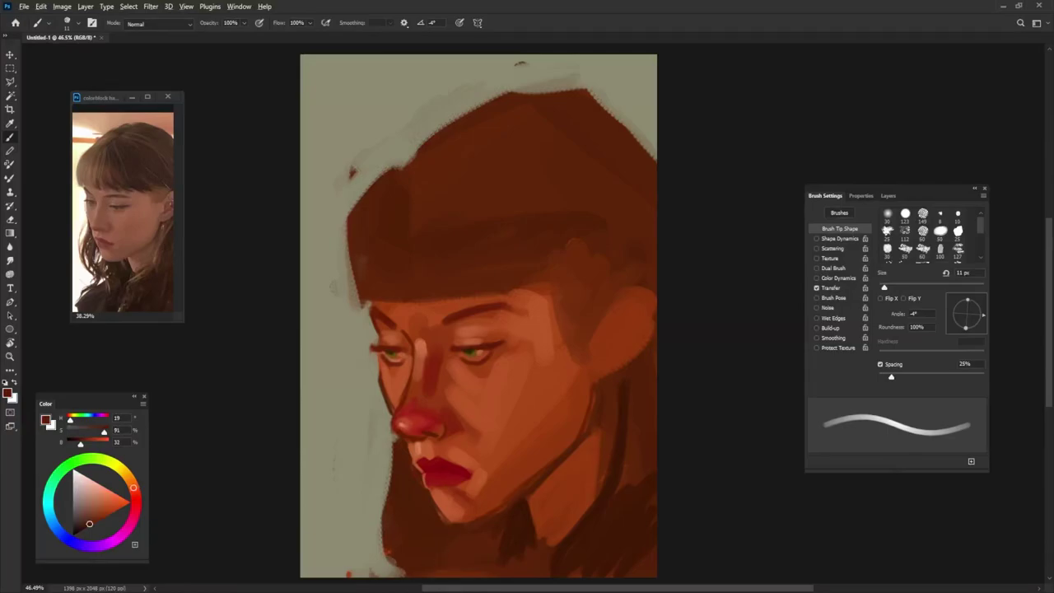
alt+click(440, 468)
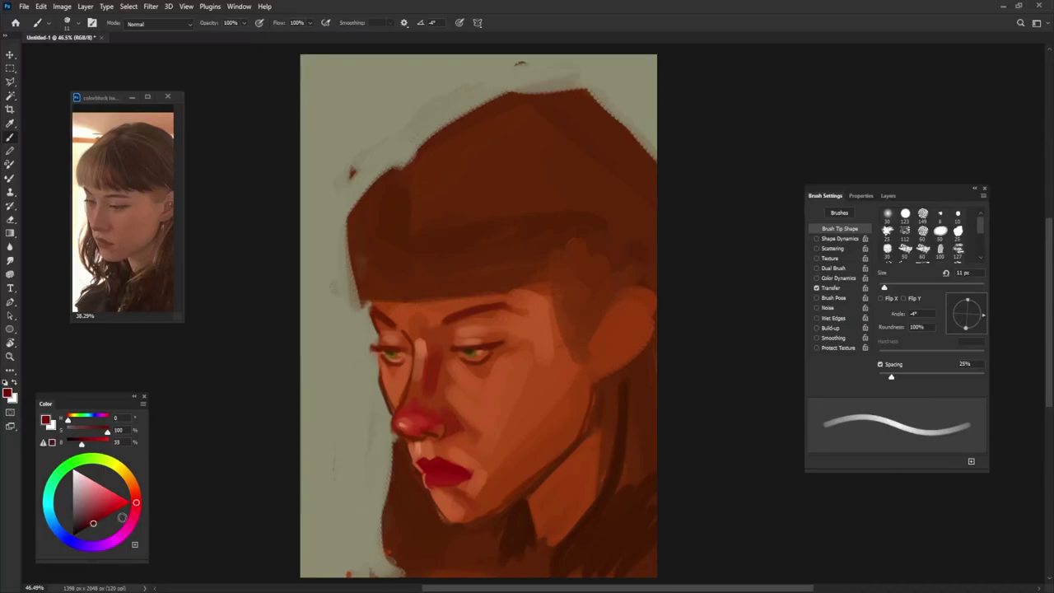
Step: Fill the lips' left corner with a lighter crimson, enlarging the brush from 15 px to 24 px
drag(436, 471, 442, 468)
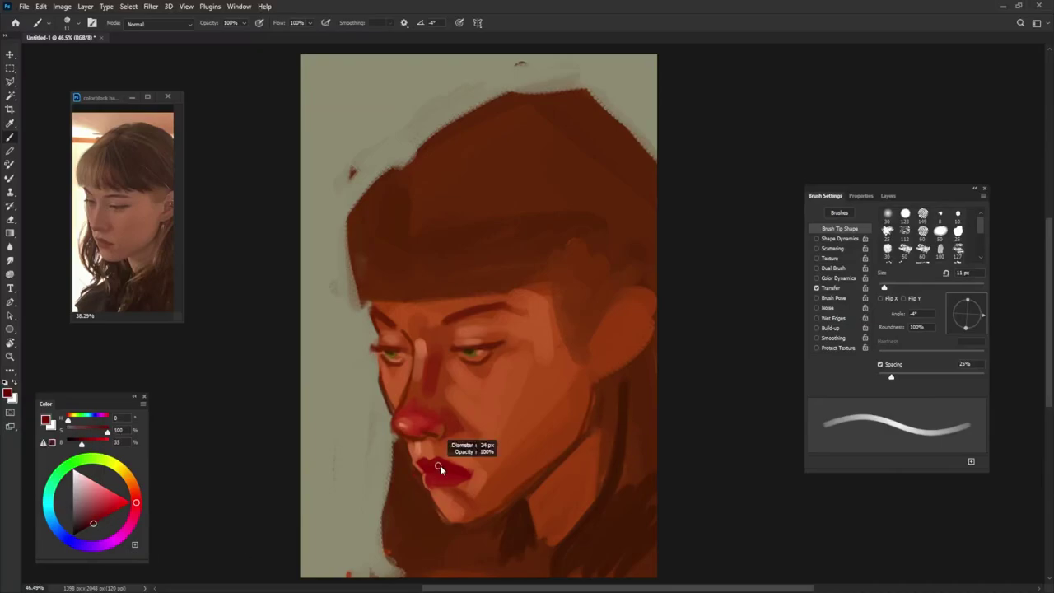
alt+click(442, 467)
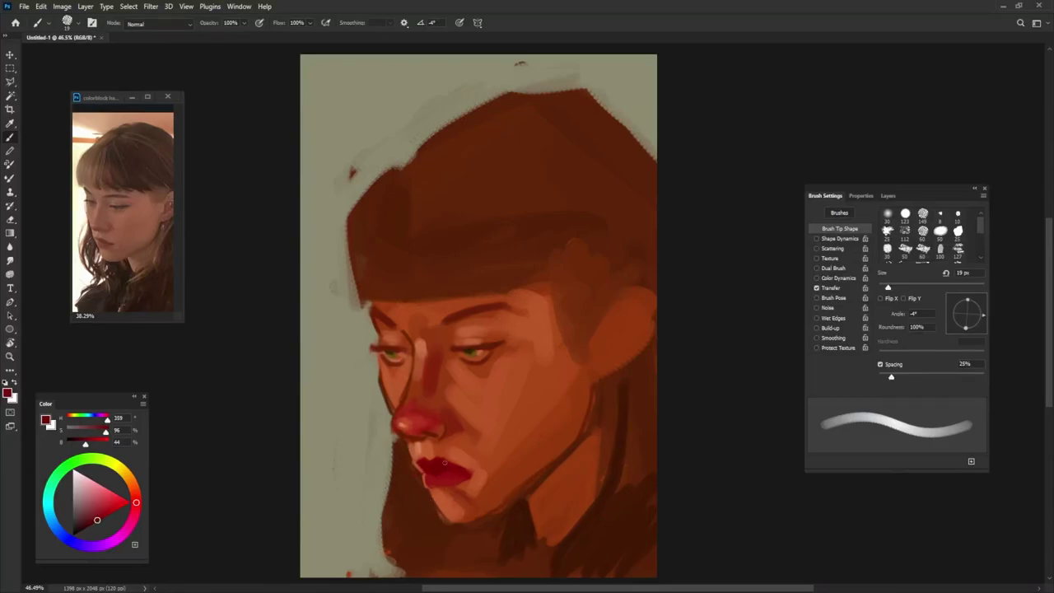
key(])
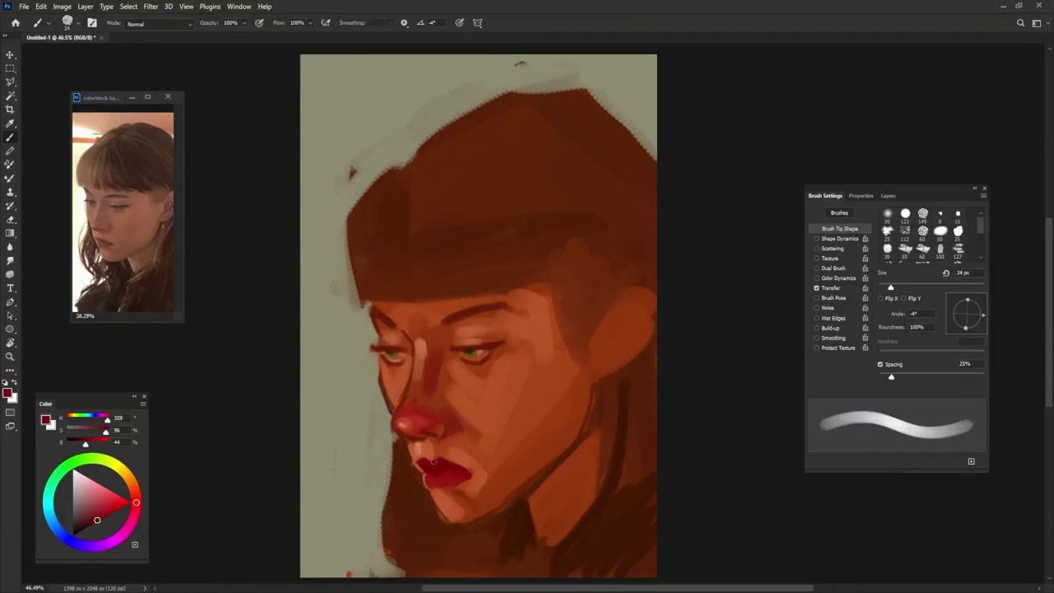
drag(420, 464, 425, 469)
Step: Sample orange, lighter and darker skin tones around the mouth for blending
alt+click(425, 448)
alt+click(440, 456)
alt+click(429, 457)
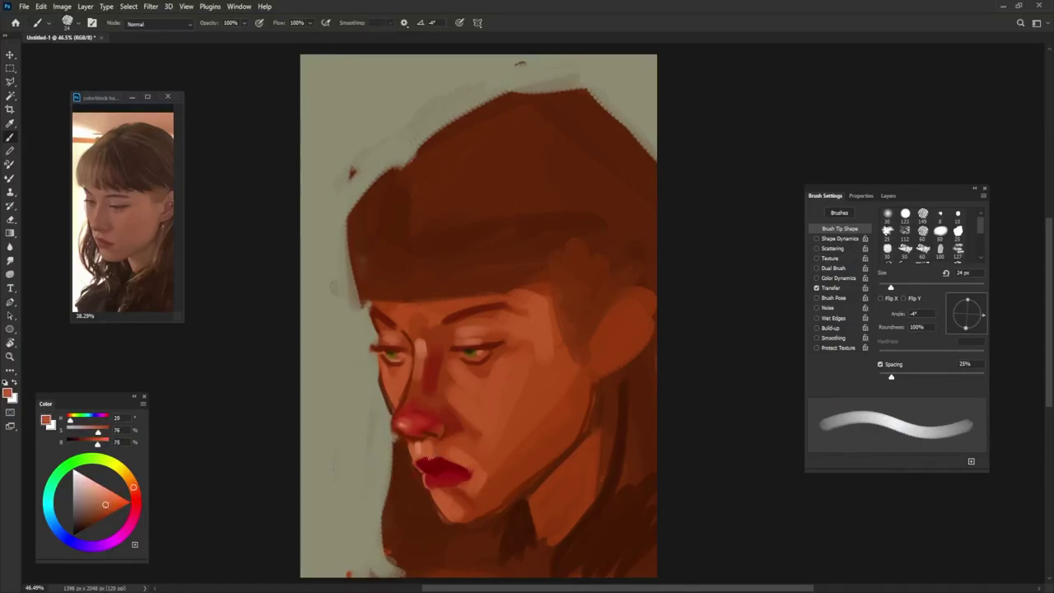
alt+click(437, 453)
alt+click(458, 454)
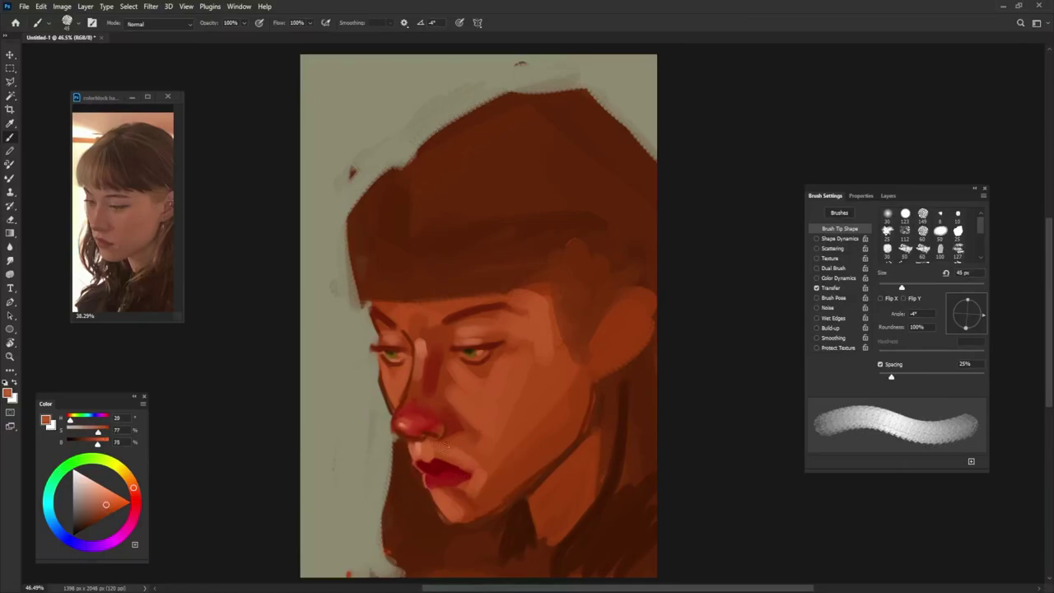
alt+click(455, 443)
alt+click(436, 430)
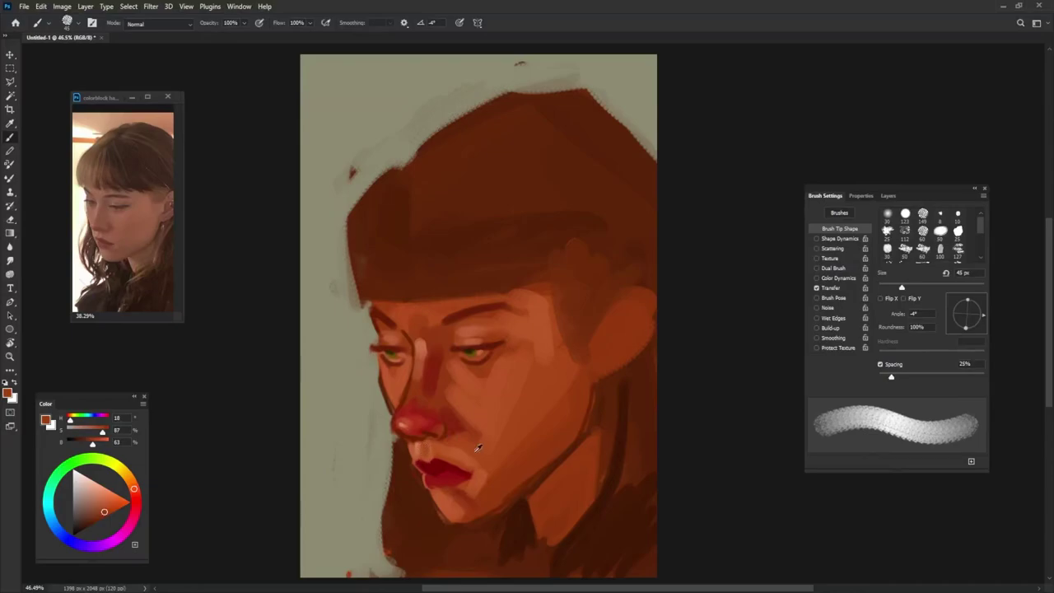
Step: Resize the brush to 37 px, sample a darker red shadow tone, and stroke beneath the eye
alt+click(478, 448)
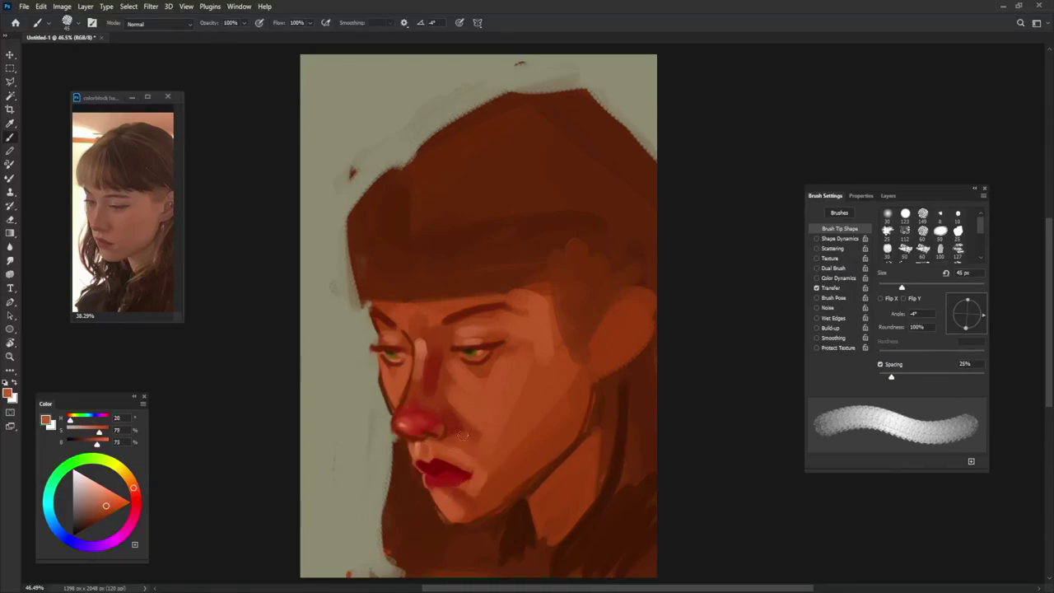
key(bracketright)
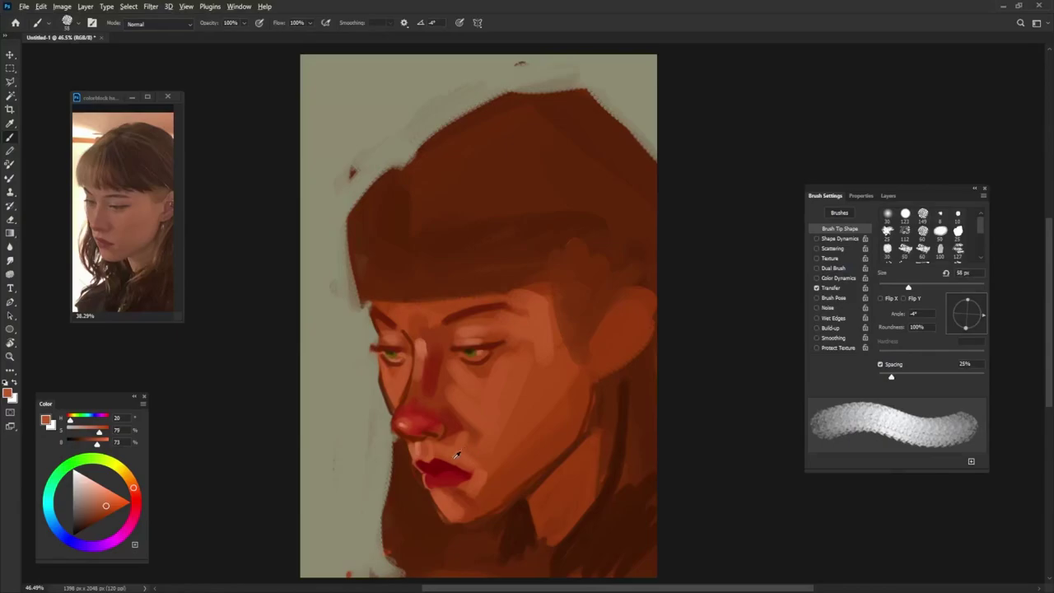
alt+right_click(409, 375)
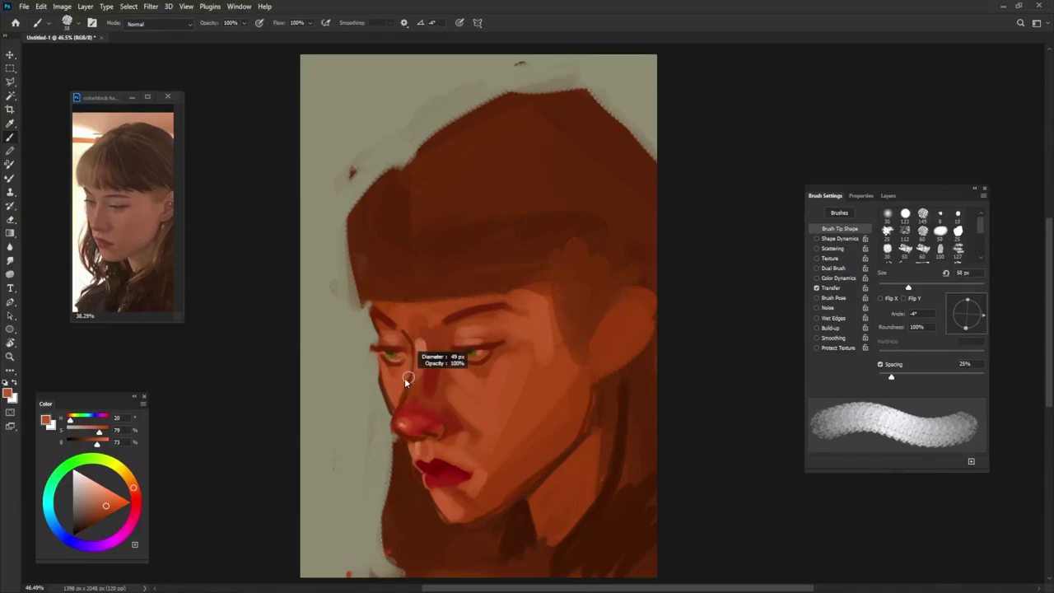
alt+click(406, 379)
alt+right_click(402, 368)
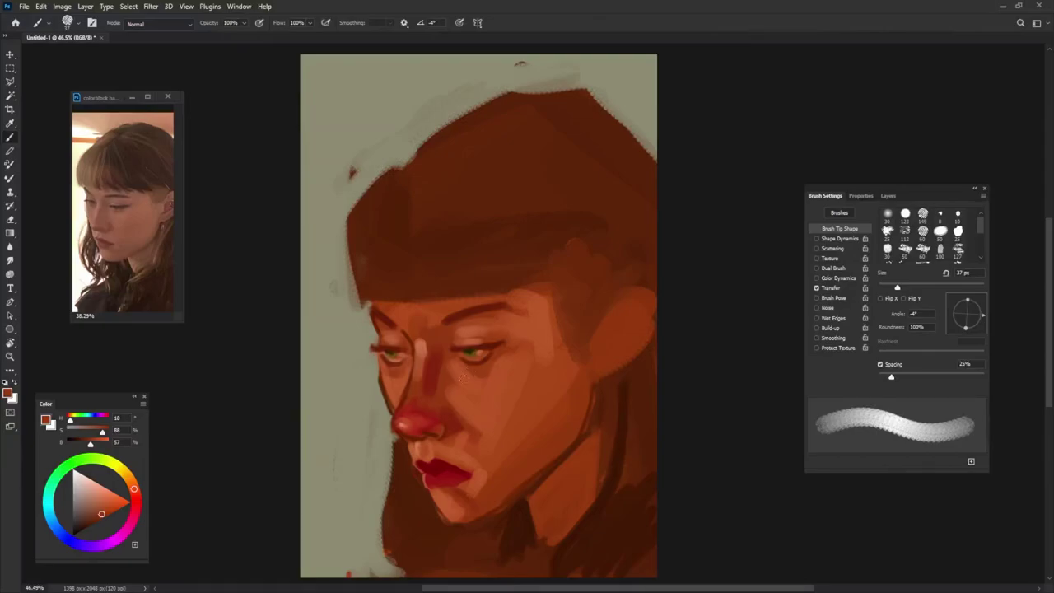
drag(463, 373, 473, 370)
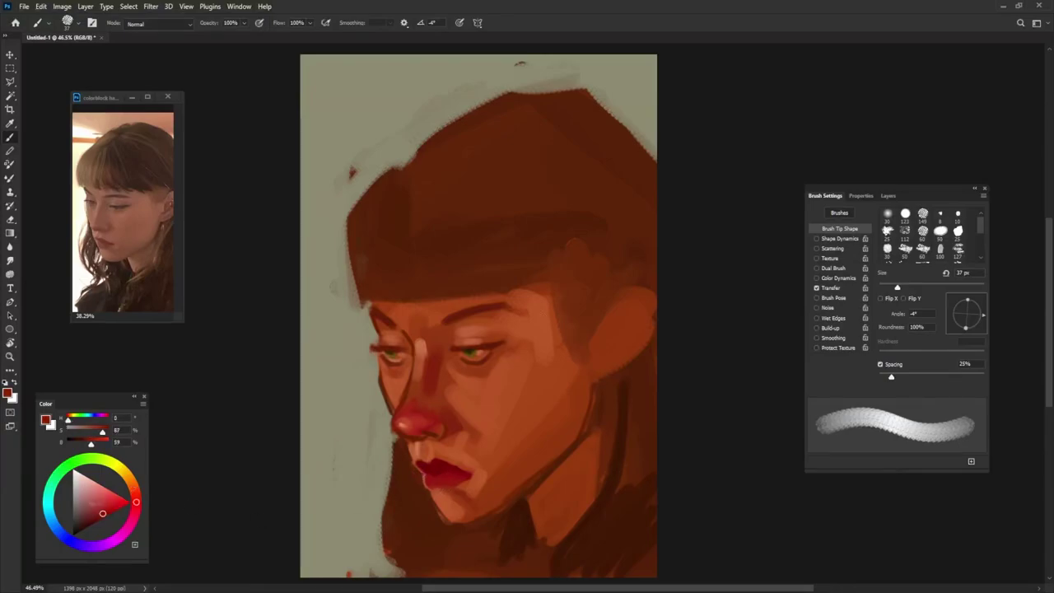
Step: Shift the painting colour toward red and sample the dark red of the lips
drag(134, 489, 109, 502)
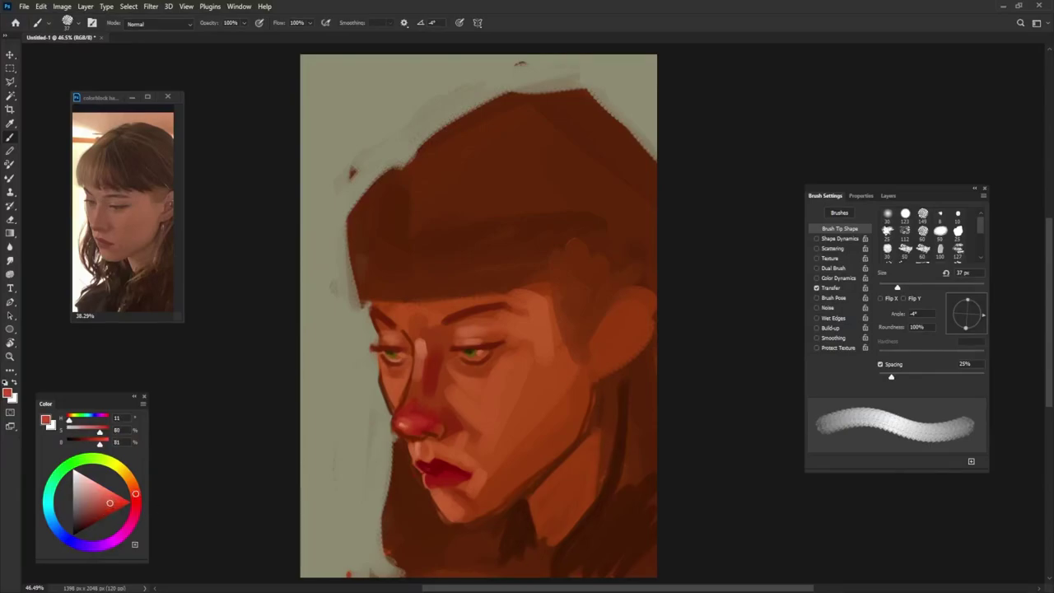
drag(433, 471, 430, 479)
alt+click(438, 478)
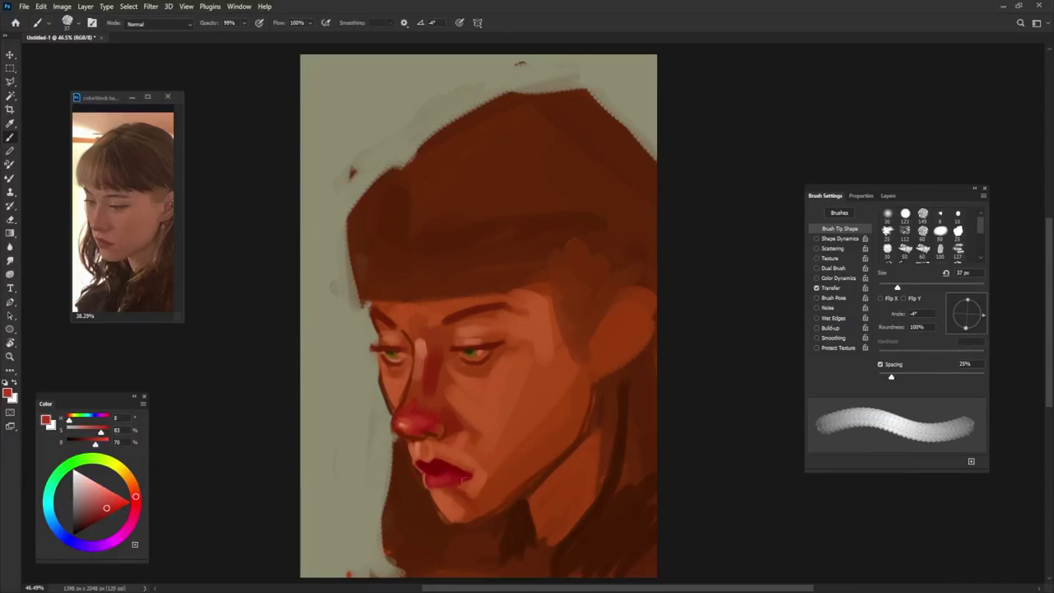
alt+click(453, 475)
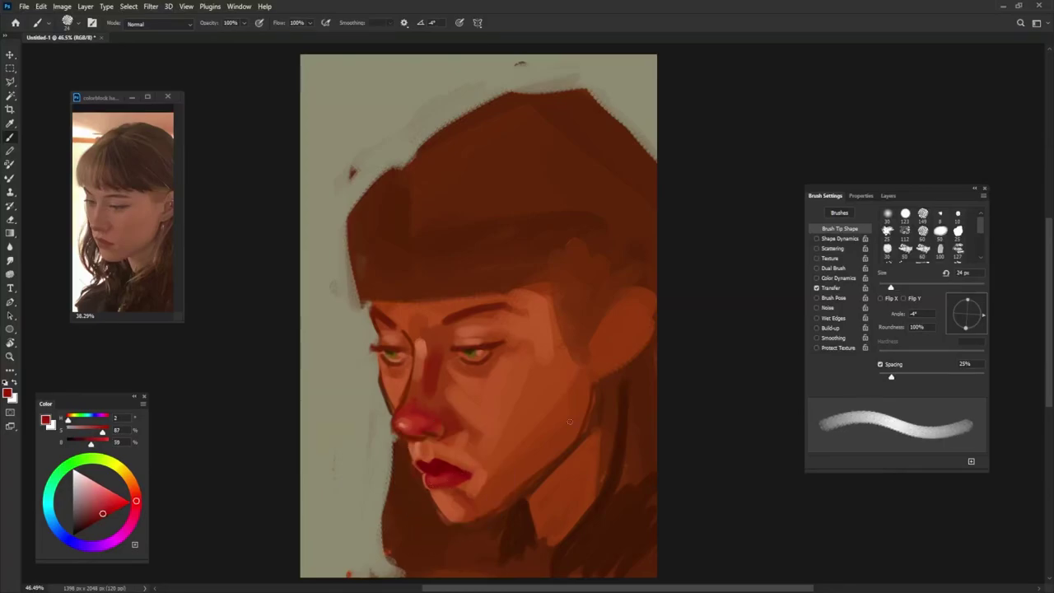
Step: Pick a dark brown with a 13 px brush and darken the jaw and chin contour
drag(489, 361, 494, 363)
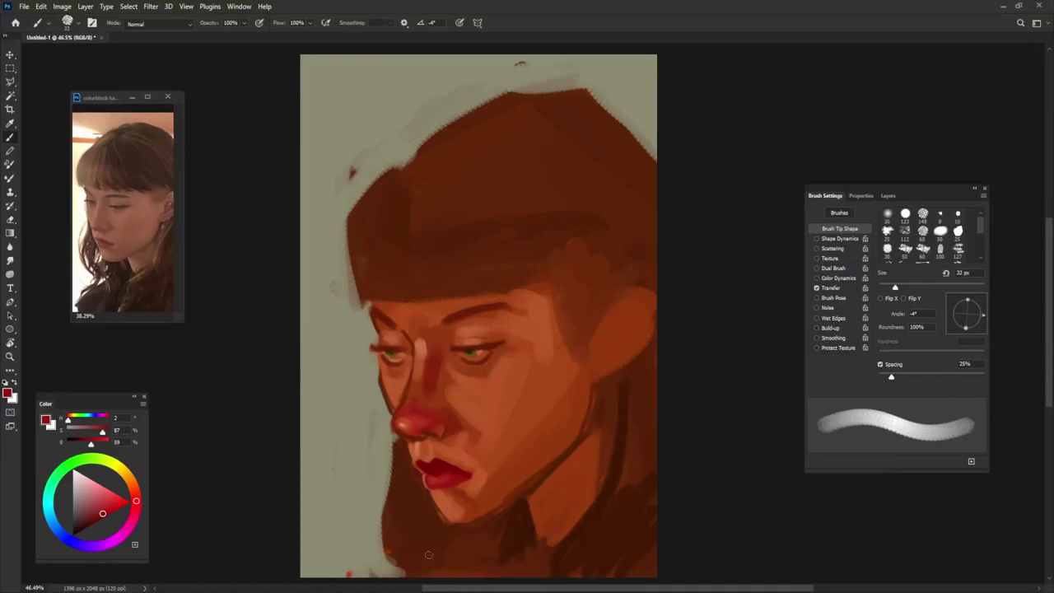
alt+click(622, 432)
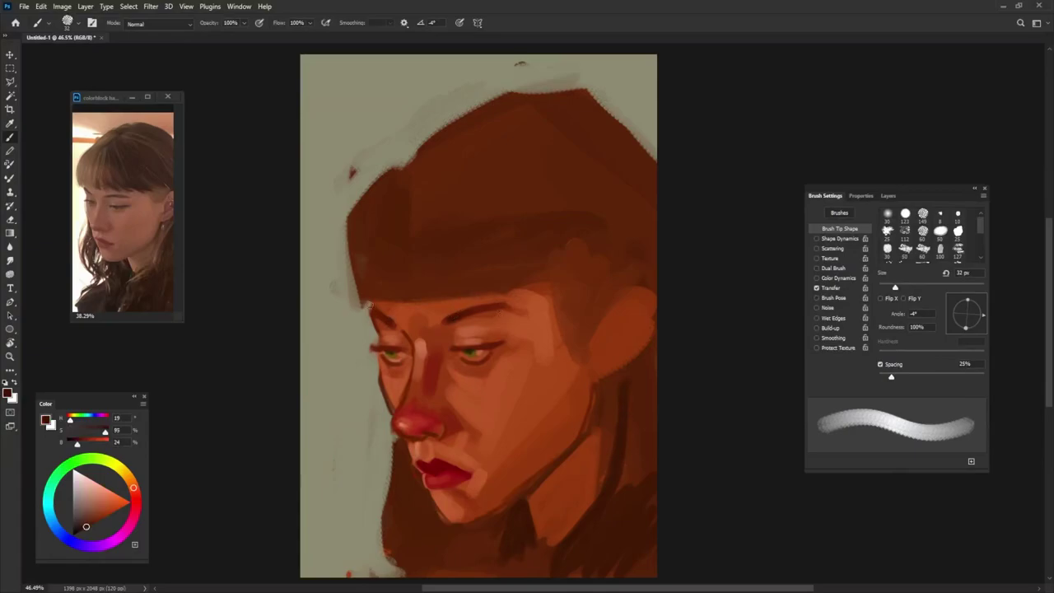
drag(436, 453, 423, 452)
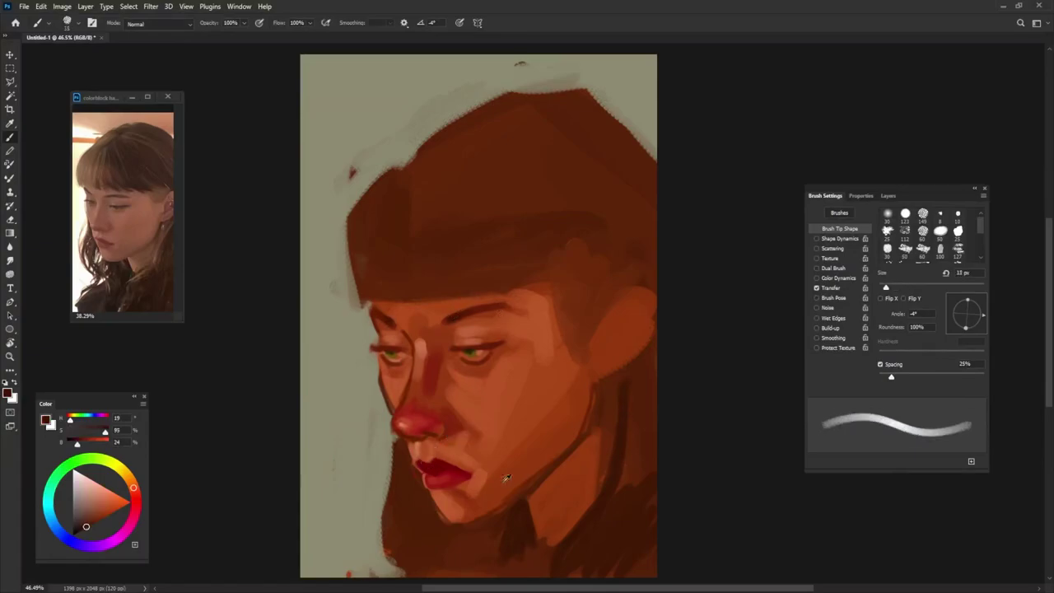
alt+click(481, 534)
alt+click(426, 486)
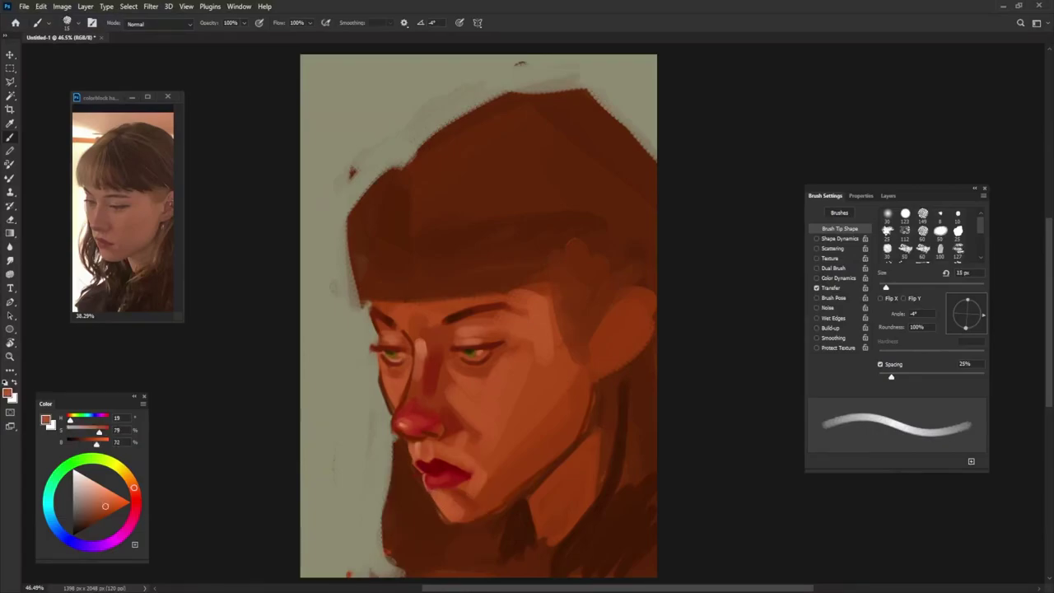
alt+click(533, 518)
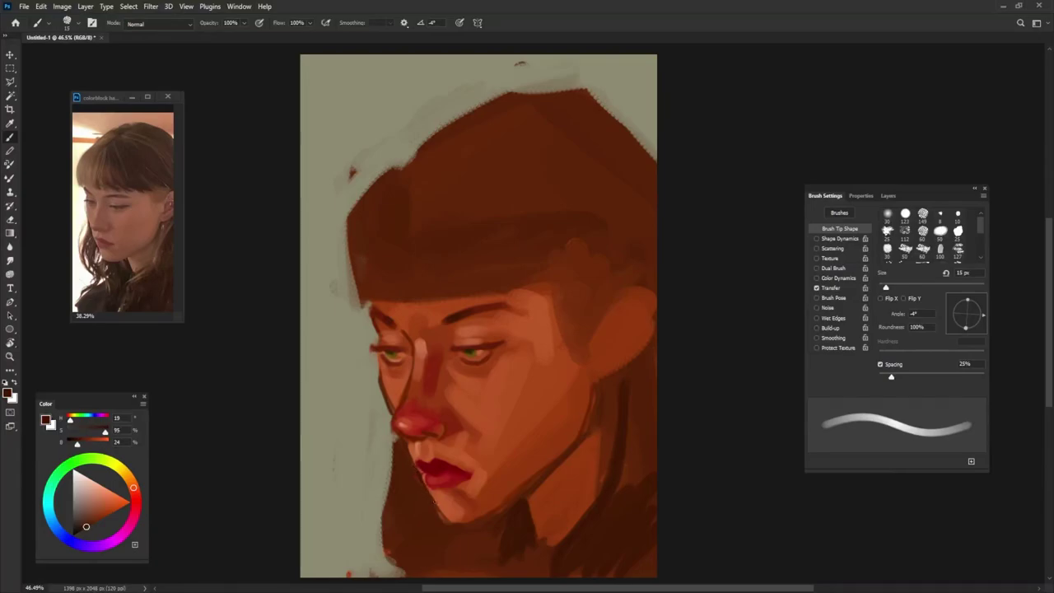
drag(432, 493, 445, 522)
Step: Sample lighter and darker red-brown skin tones while resizing the brush between 32 and 80 px
alt+click(534, 462)
drag(536, 464, 553, 464)
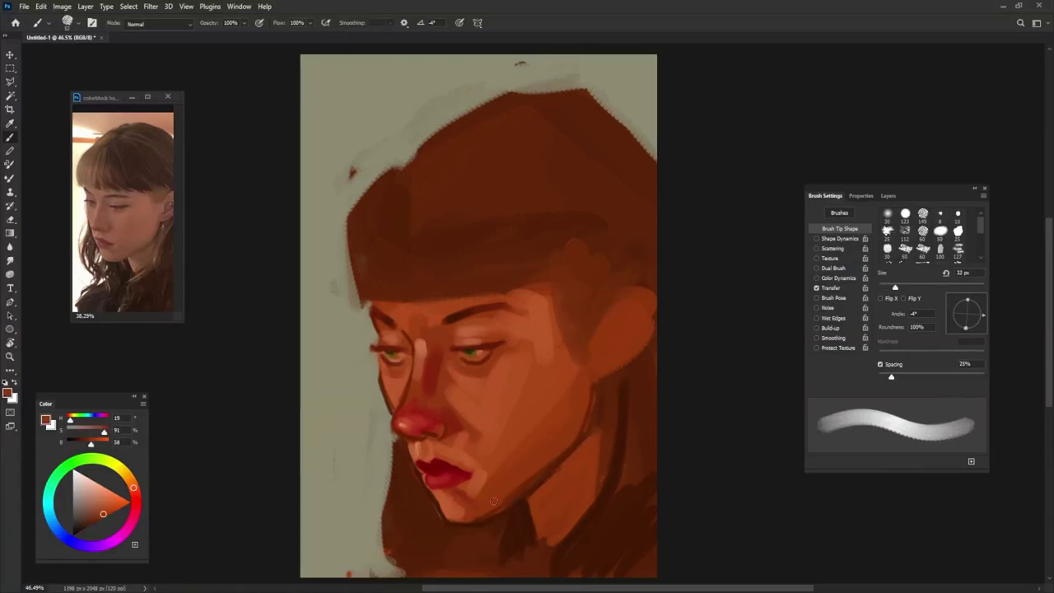
alt+click(529, 479)
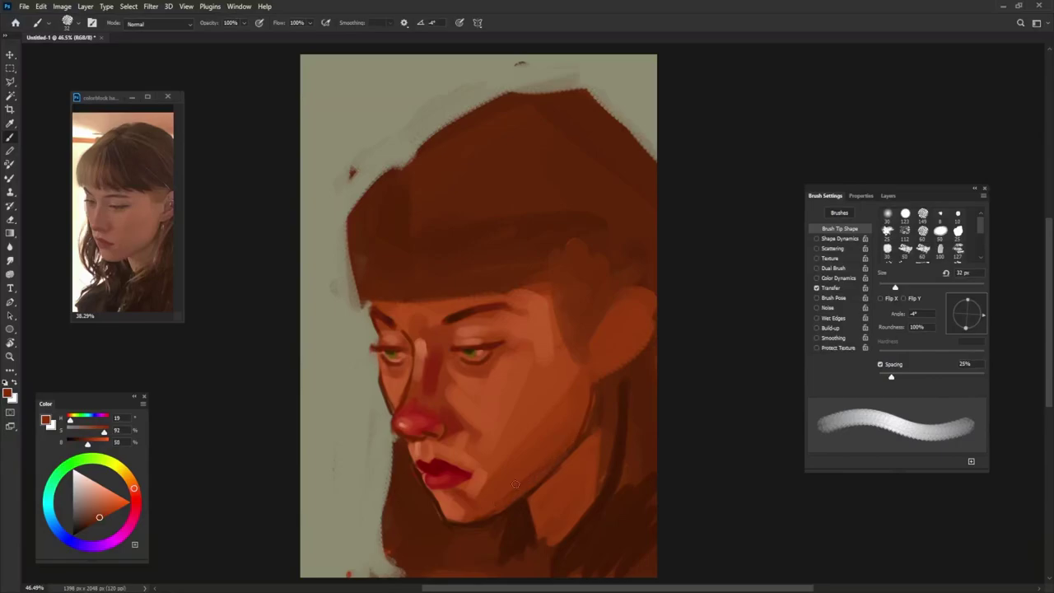
drag(539, 404, 554, 404)
alt+click(550, 415)
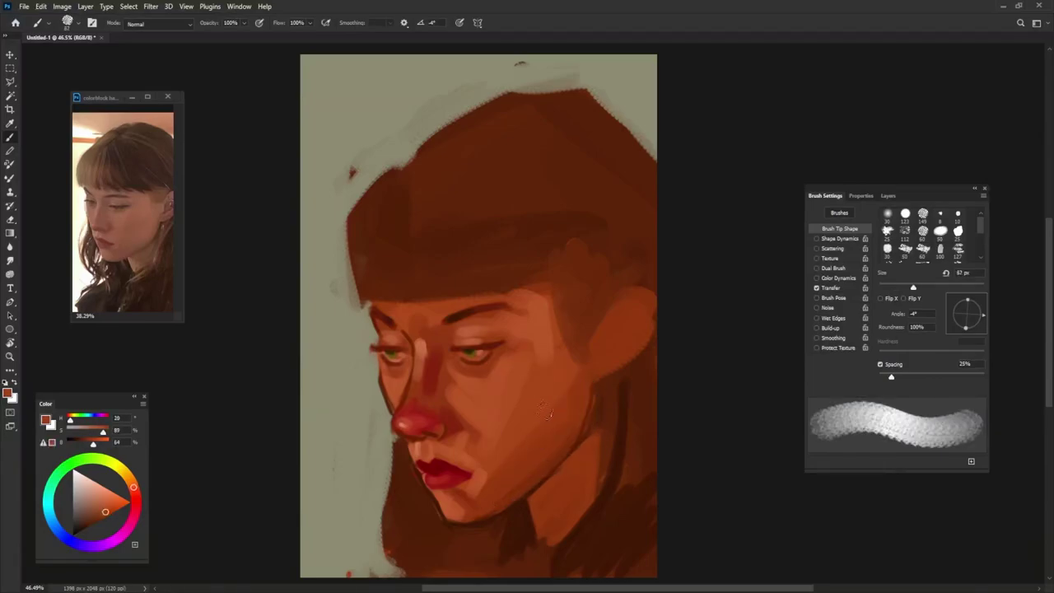
alt+click(483, 482)
drag(534, 389, 545, 389)
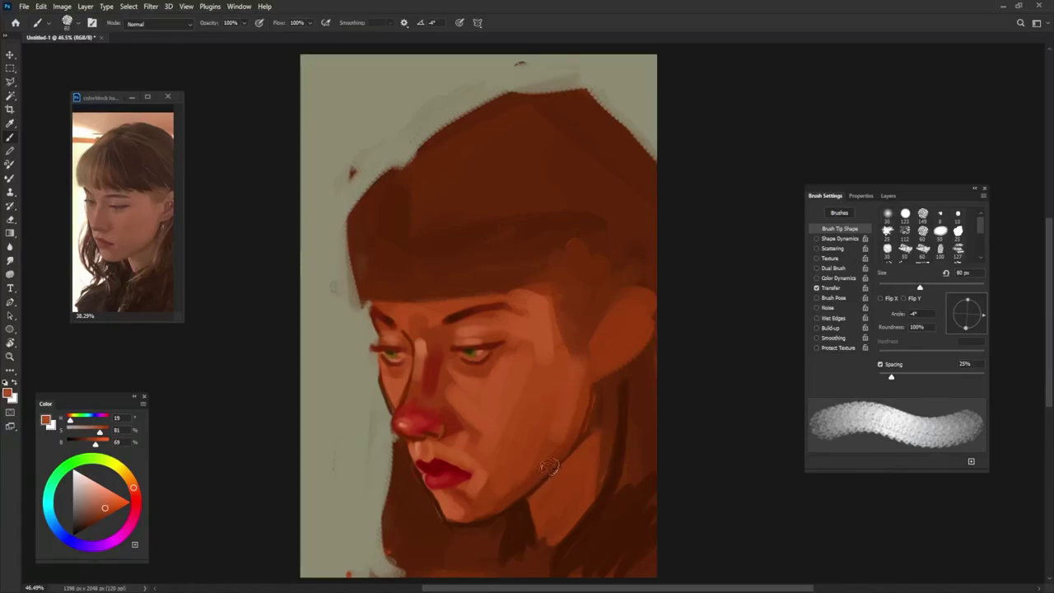
alt+click(435, 446)
drag(565, 407, 557, 407)
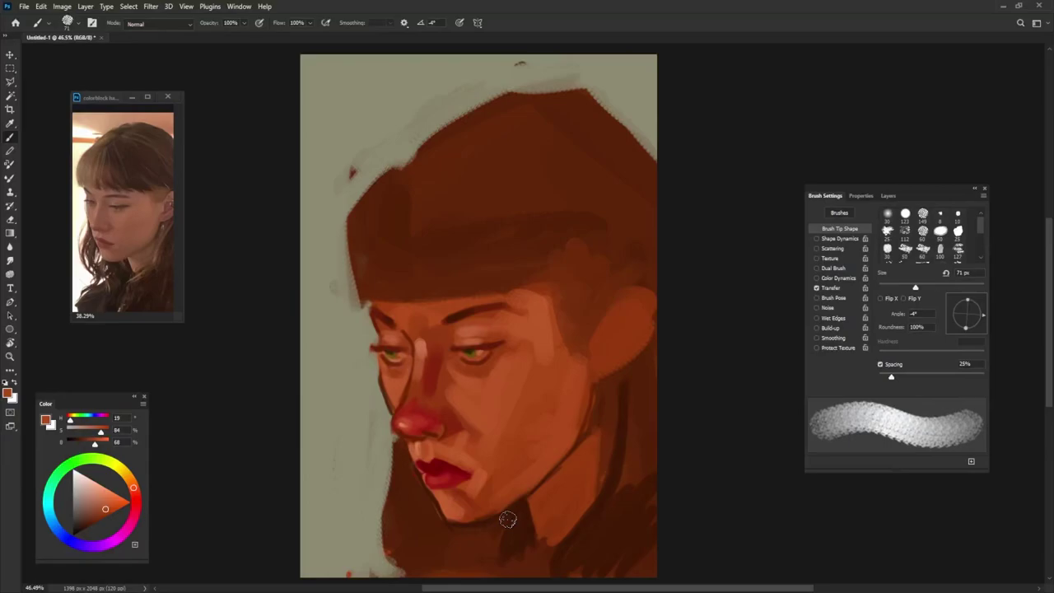
drag(507, 519, 516, 525)
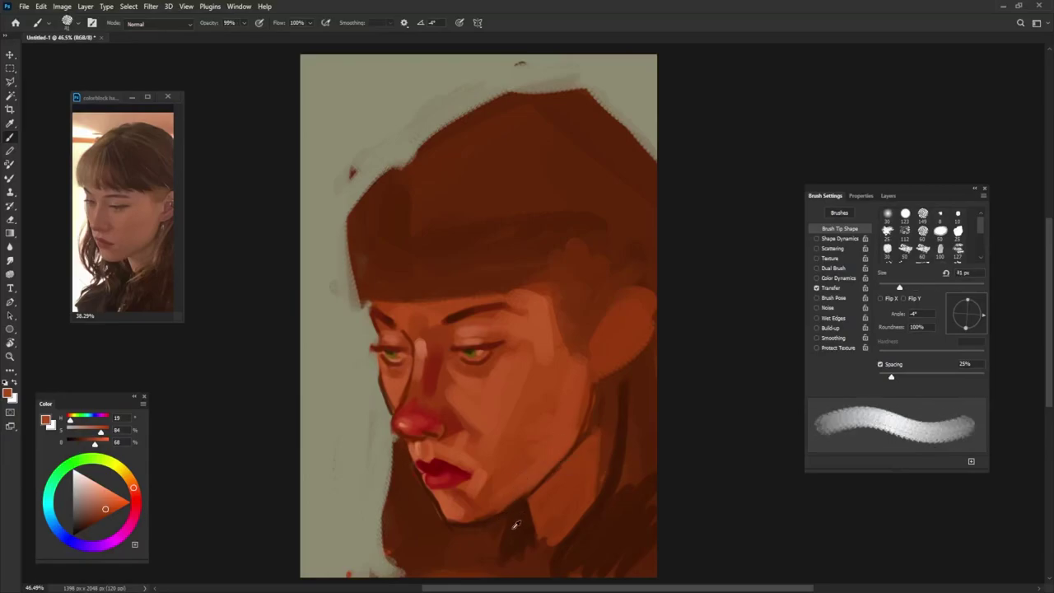
drag(600, 359, 560, 372)
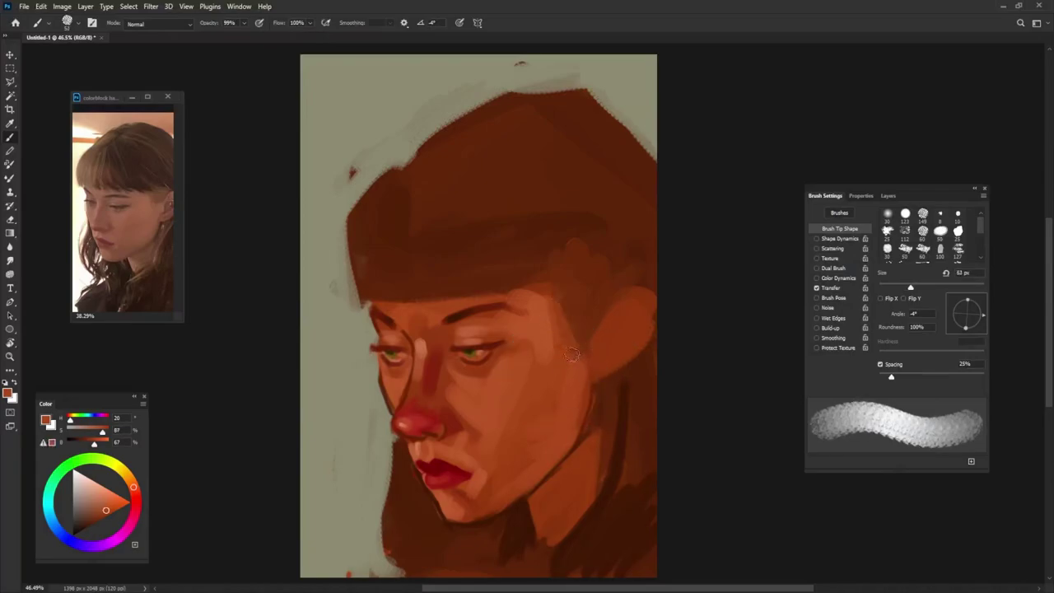
Step: Sample cheek skin and nose reds, and paint a reddish flush into the ear
alt+click(565, 305)
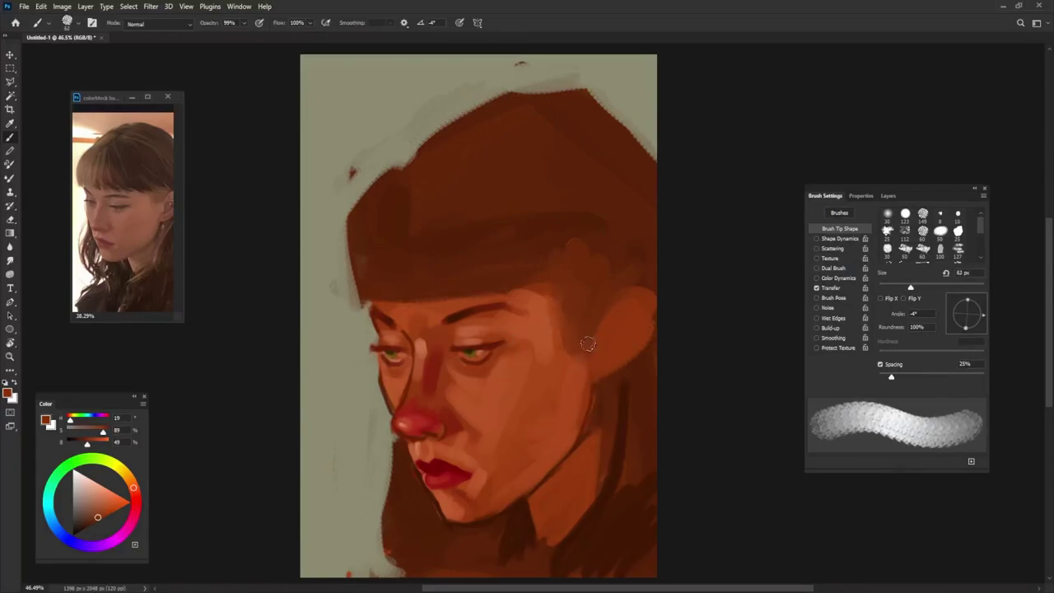
alt+click(566, 387)
alt+click(432, 412)
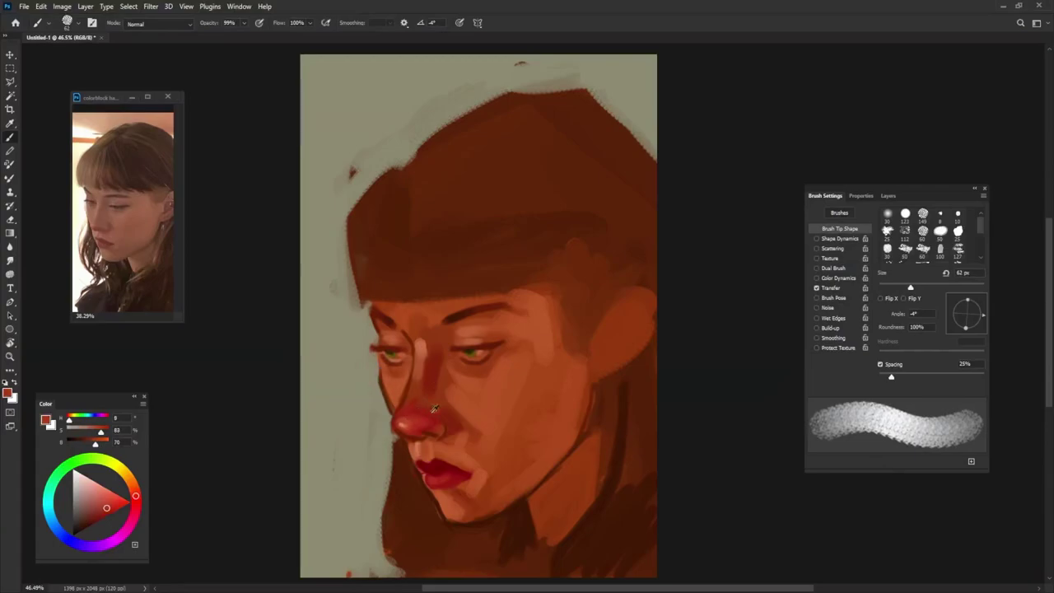
mouse_move(599, 337)
mouse_down()
mouse_move(630, 362)
mouse_move(617, 333)
mouse_move(602, 377)
mouse_up()
alt+click(447, 465)
alt+click(606, 350)
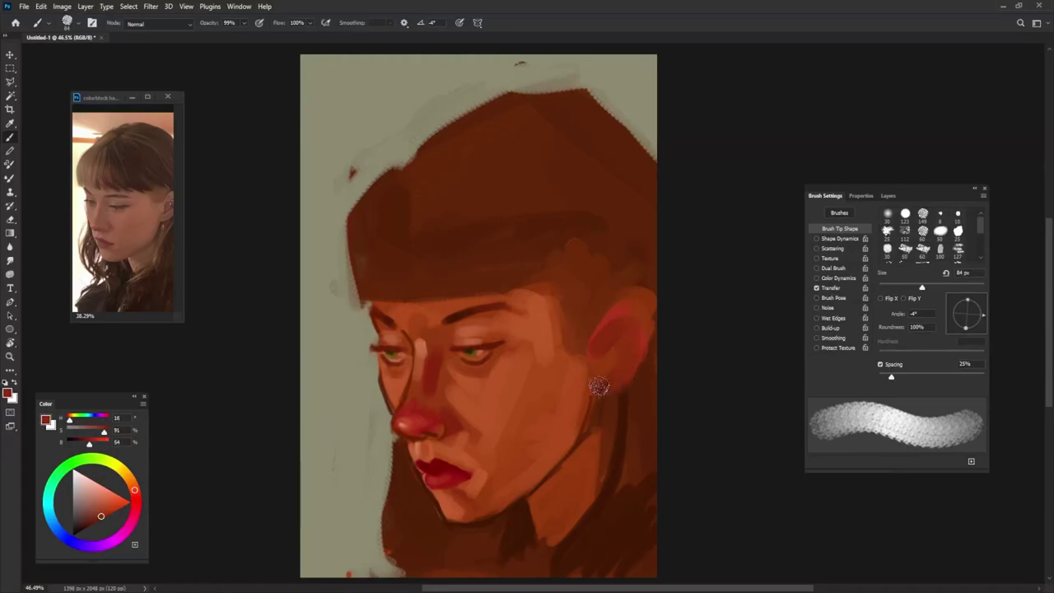
Step: Paint dark brown and tan strokes down the neck edge below the ear
alt+click(624, 419)
drag(607, 404, 597, 489)
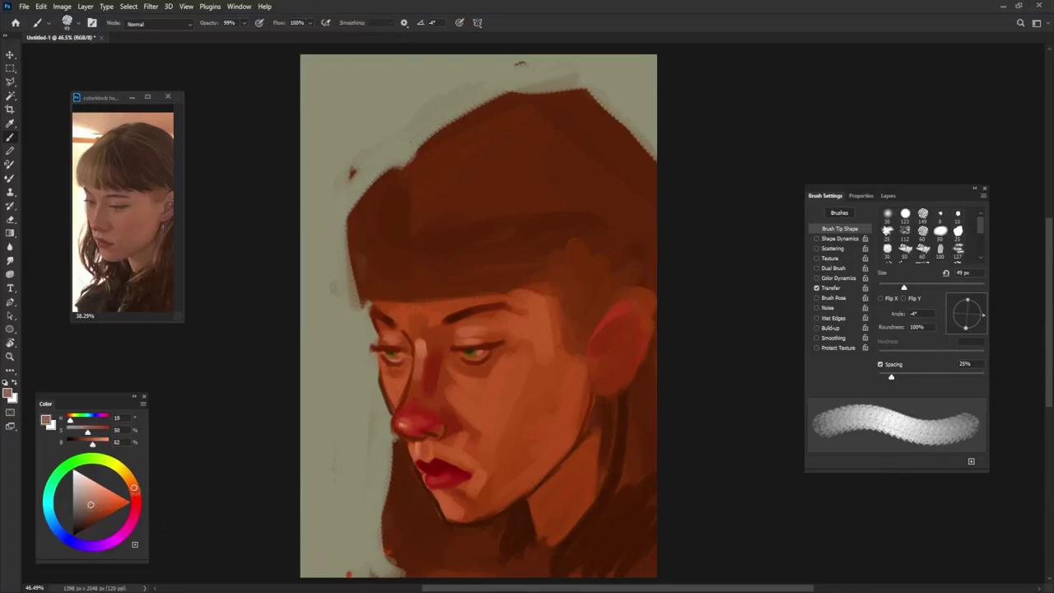
alt+click(393, 477)
drag(613, 402, 600, 494)
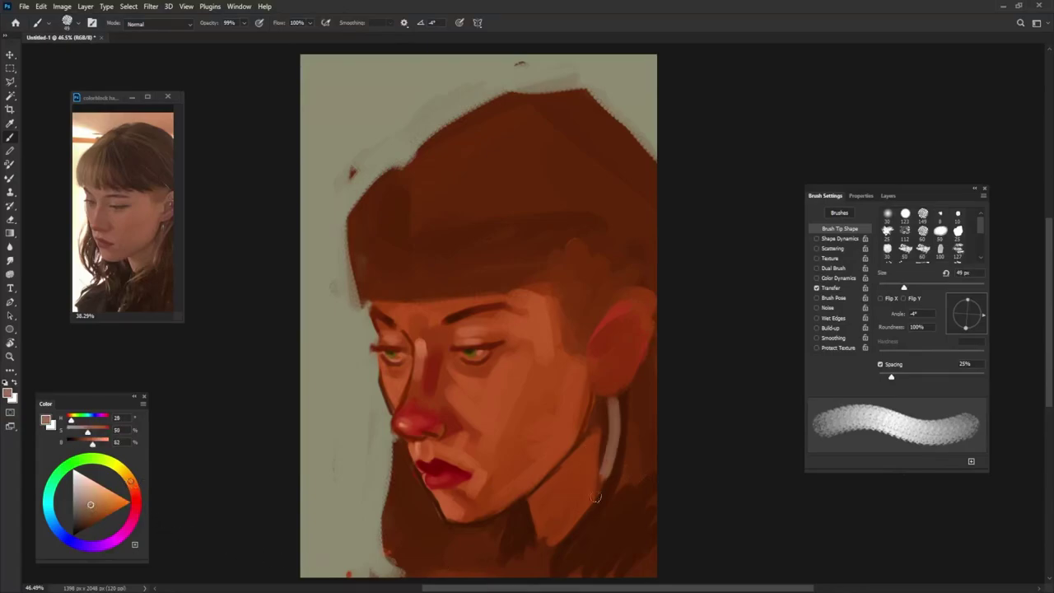
Step: Paint a light grey curve running down along the neck
alt+click(603, 491)
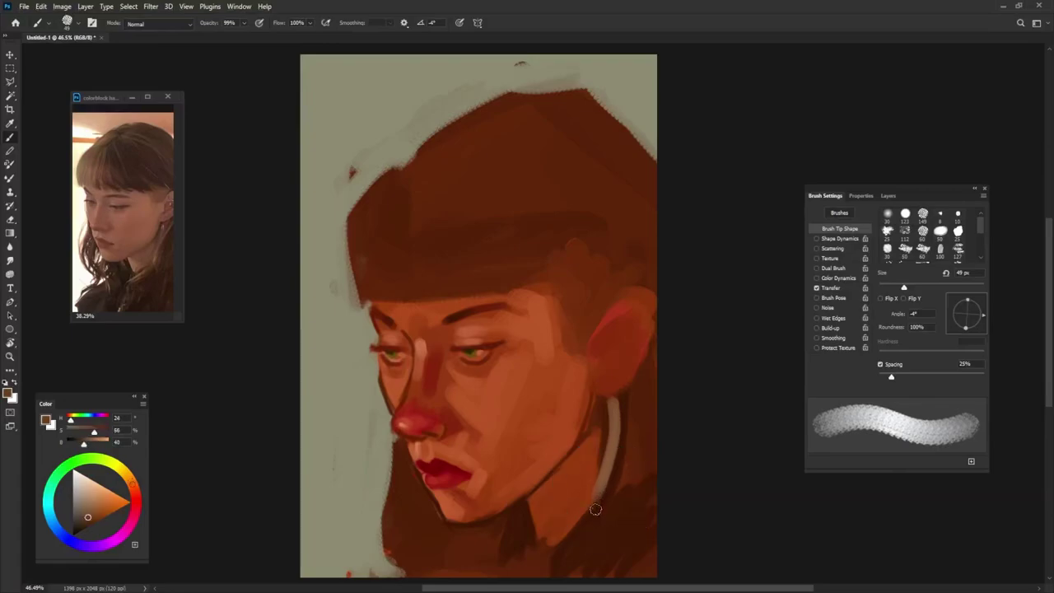
drag(598, 512, 618, 437)
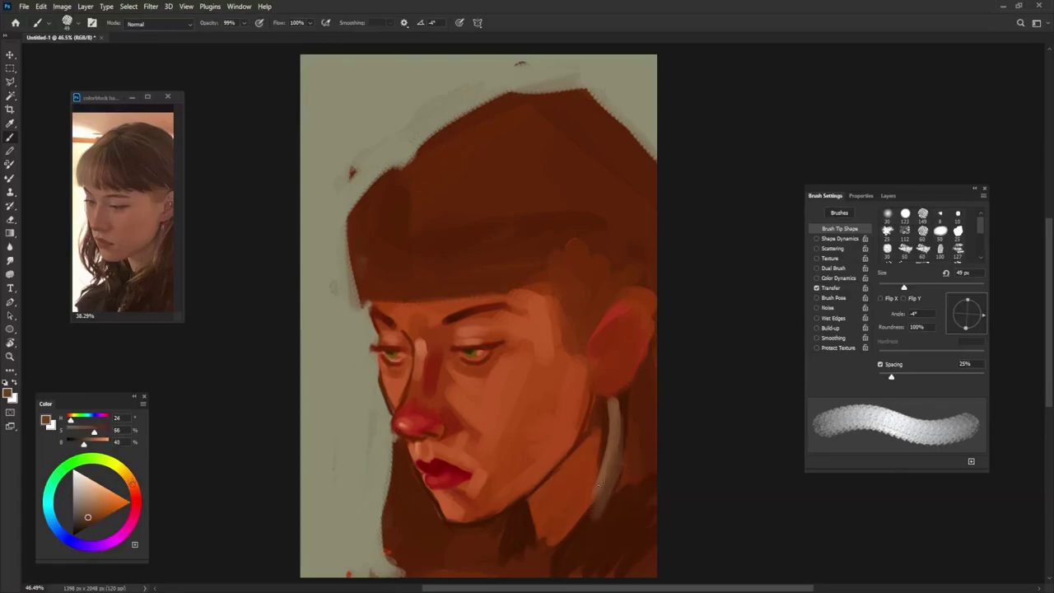
mouse_move(589, 526)
mouse_down()
mouse_move(609, 407)
mouse_move(539, 568)
mouse_up()
Step: With a 28 px brush, add dark red-brown strokes beside the grey neck curve
mouse_move(626, 430)
mouse_down()
mouse_move(613, 430)
mouse_move(618, 476)
mouse_up()
alt+click(626, 399)
drag(616, 407, 604, 474)
alt+click(609, 455)
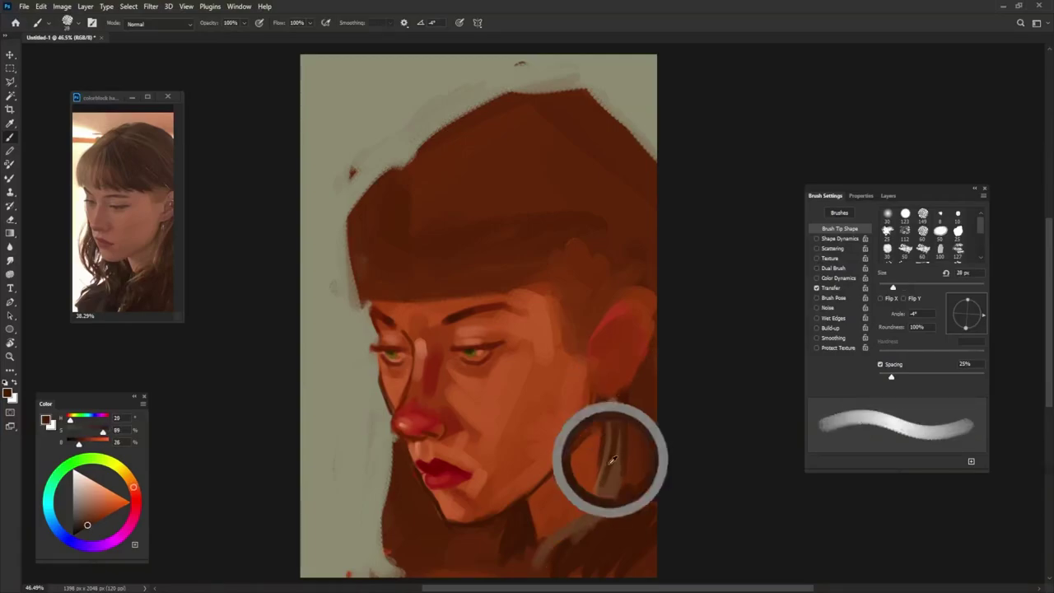
mouse_move(617, 433)
mouse_down()
mouse_move(616, 466)
mouse_move(594, 495)
mouse_up()
drag(612, 400, 584, 527)
alt+click(602, 504)
alt+click(613, 448)
alt+click(592, 510)
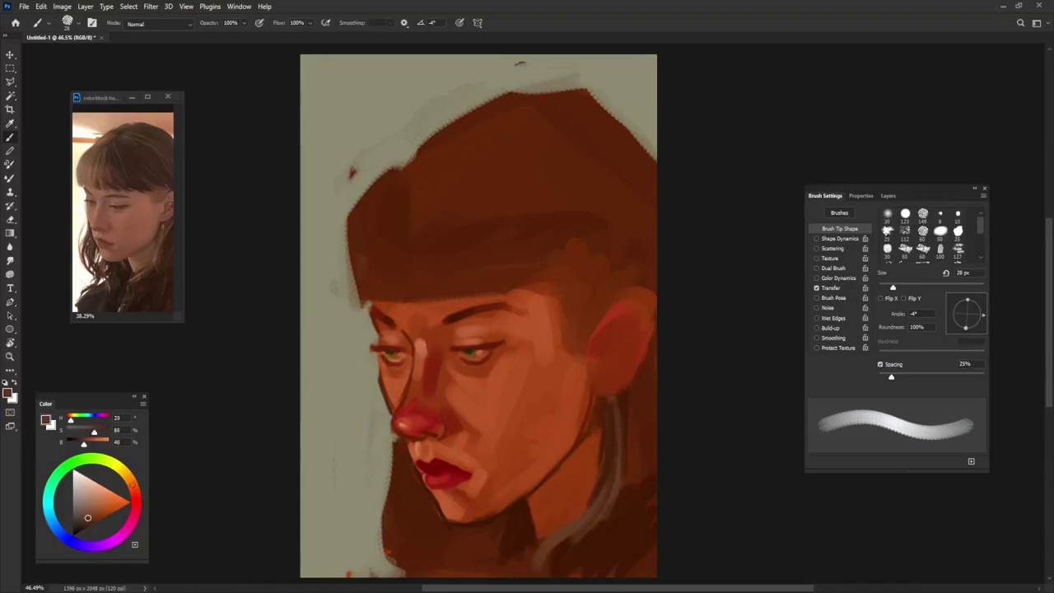
Step: Paint sage background strands into the hair below the chin, partly covered with dark brown
alt+click(371, 458)
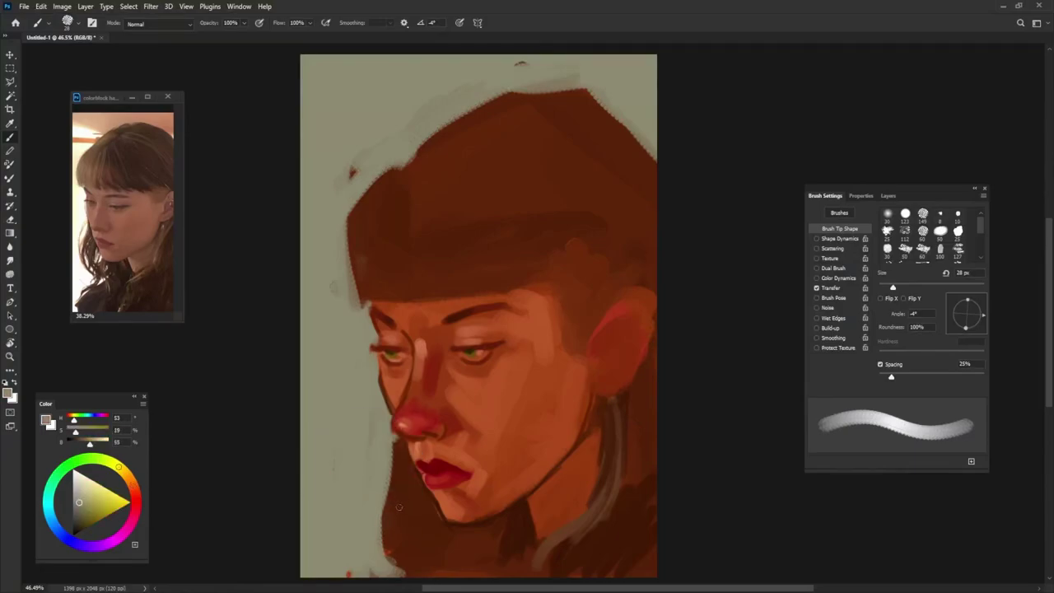
mouse_move(399, 507)
mouse_down()
mouse_move(412, 563)
mouse_move(448, 559)
mouse_up()
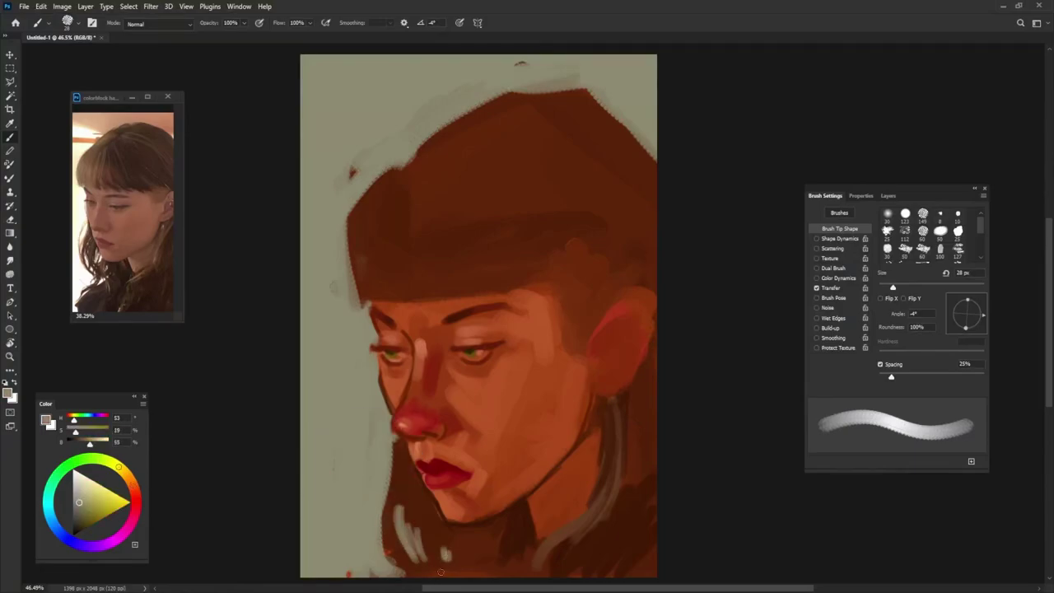
alt+click(419, 521)
mouse_move(415, 507)
mouse_down()
mouse_move(420, 540)
mouse_move(400, 550)
mouse_up()
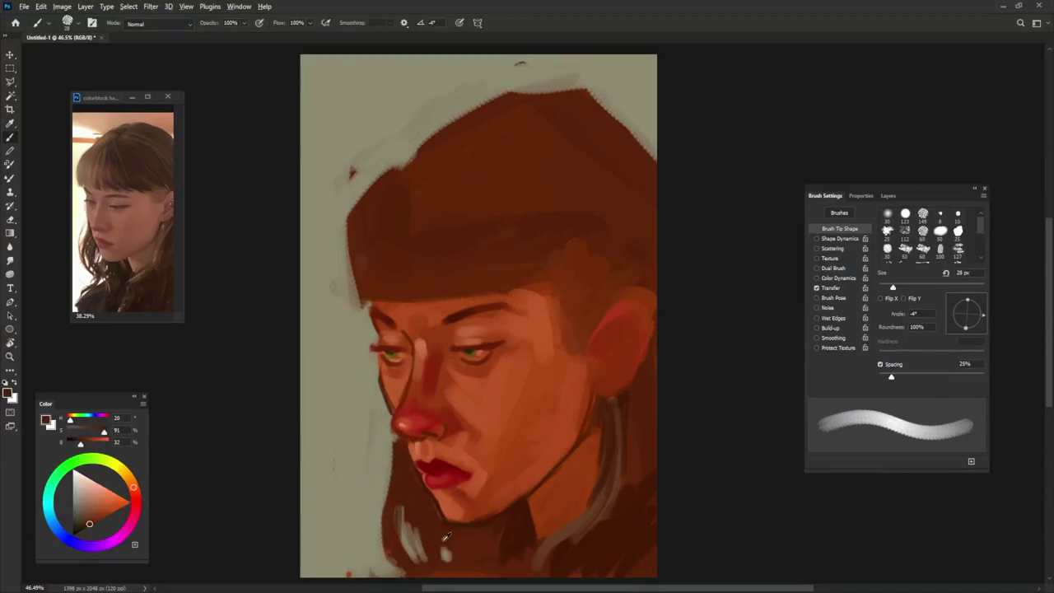
alt+click(453, 548)
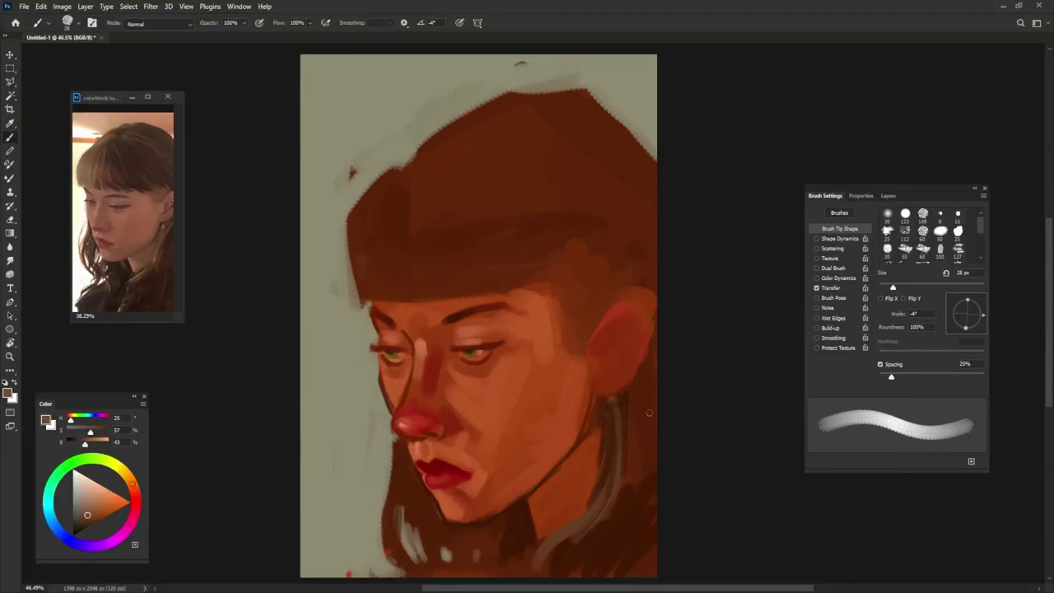
alt+click(517, 521)
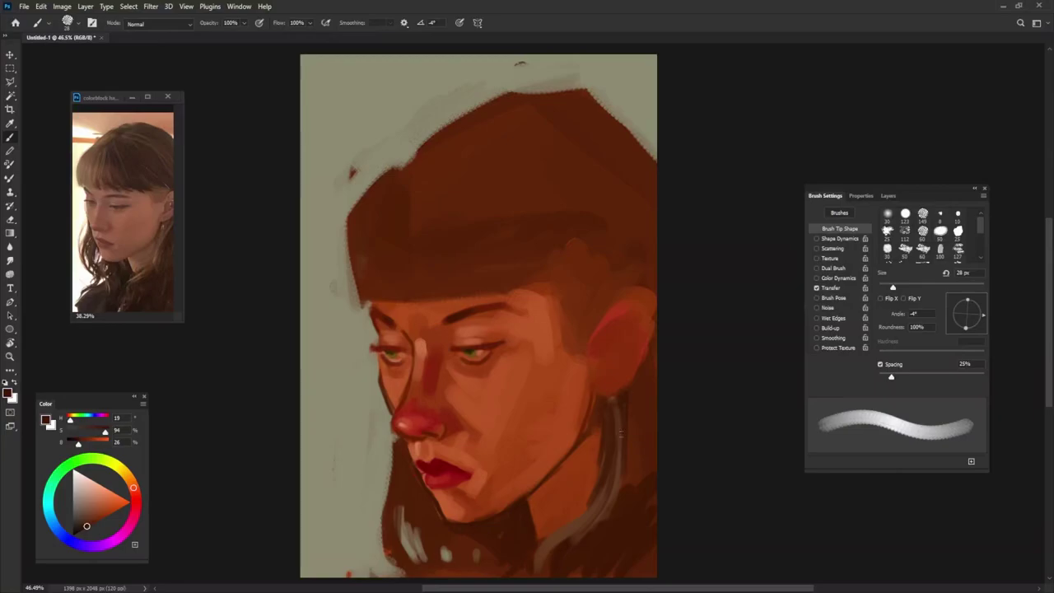
Step: Add a dark lip-red touch to the ear and reload an enlarged brush with skin tone
alt+click(436, 469)
mouse_move(604, 356)
mouse_down()
mouse_move(606, 372)
mouse_move(588, 362)
mouse_move(586, 384)
mouse_move(593, 345)
mouse_up()
alt+click(581, 370)
alt+click(590, 359)
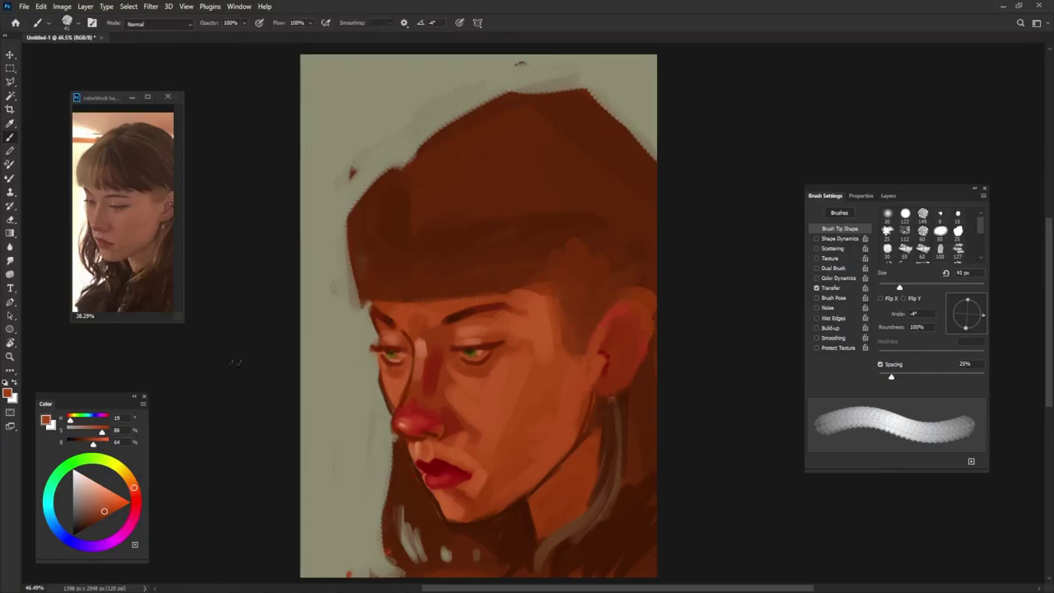
drag(184, 321, 201, 320)
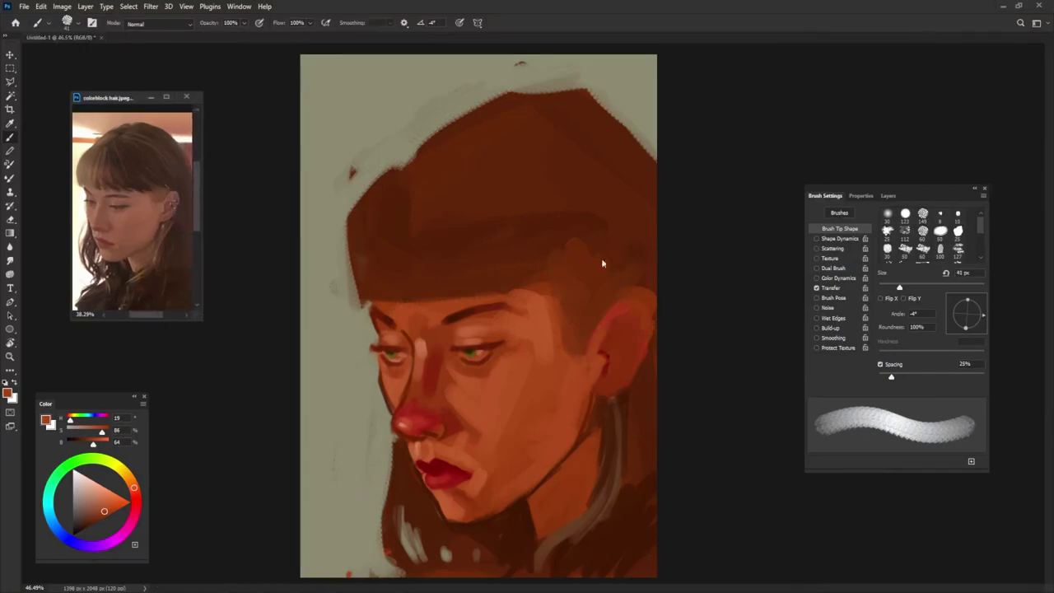
Step: Darken the ear's back edge and paint a dark line from the earring down the neck
click(593, 347)
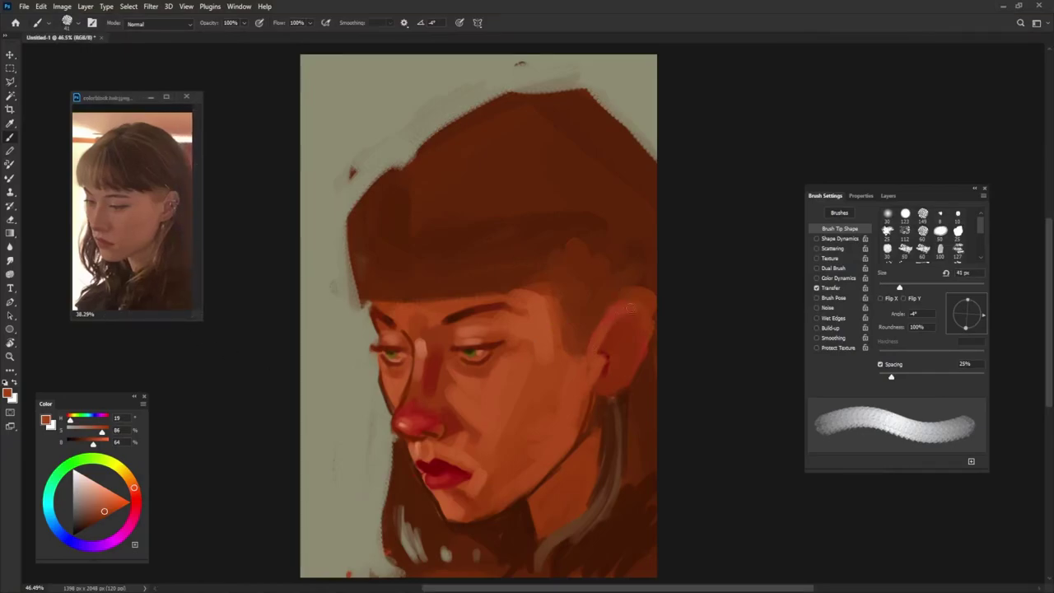
alt+click(635, 260)
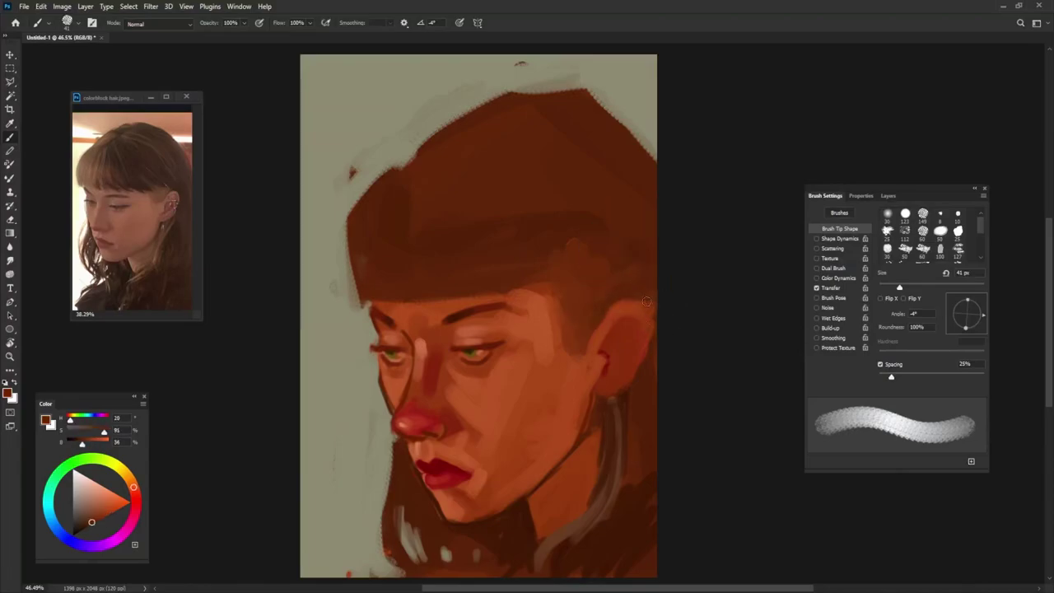
drag(652, 287, 652, 330)
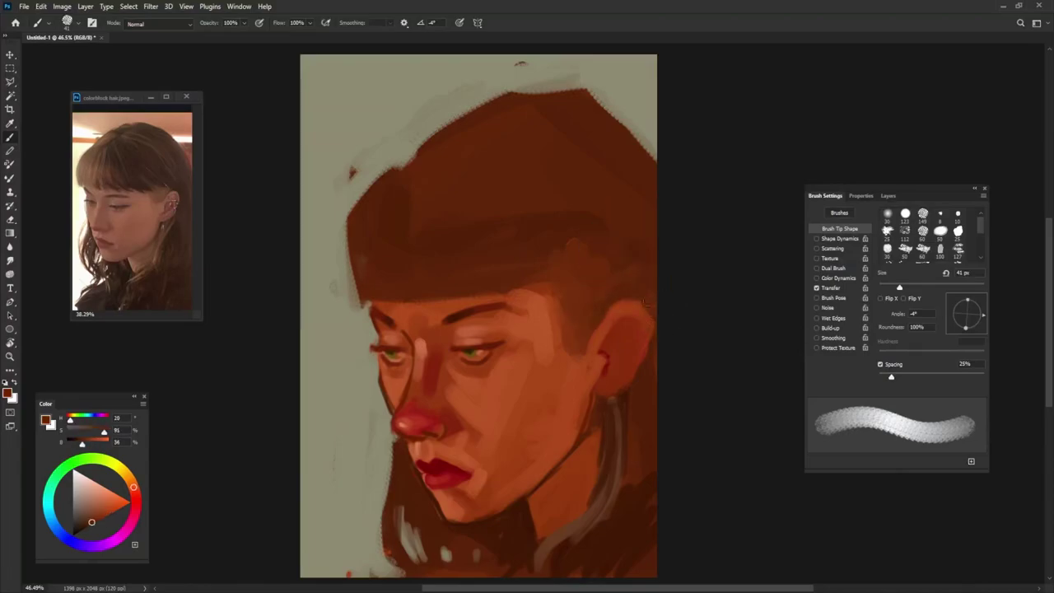
alt+click(625, 396)
key(bracketleft)
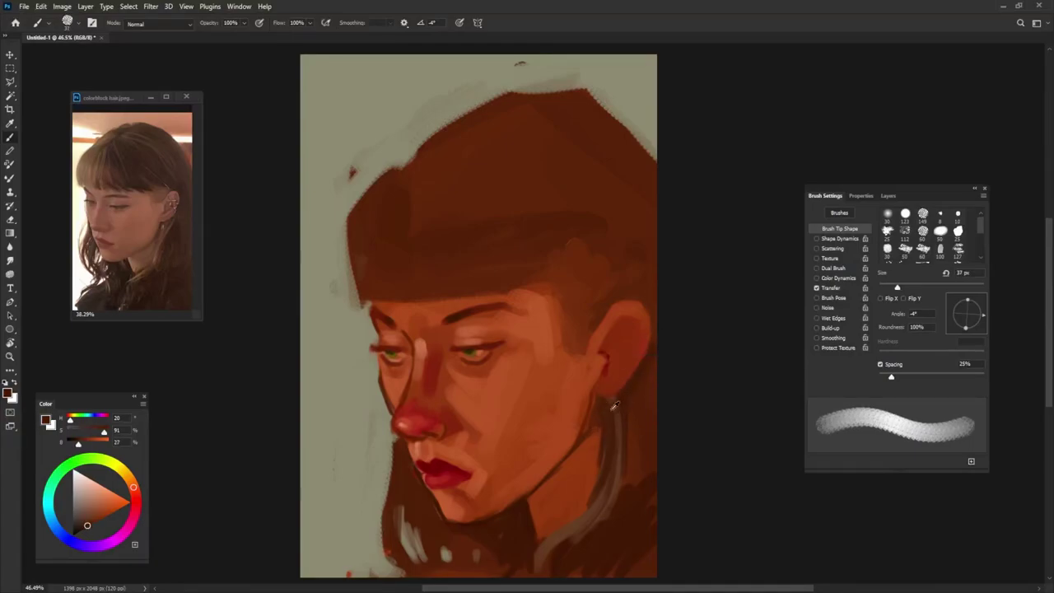
drag(598, 403, 584, 441)
Step: Sample muted browns and lay a greyish stroke on the temple beside the ear
alt+click(590, 434)
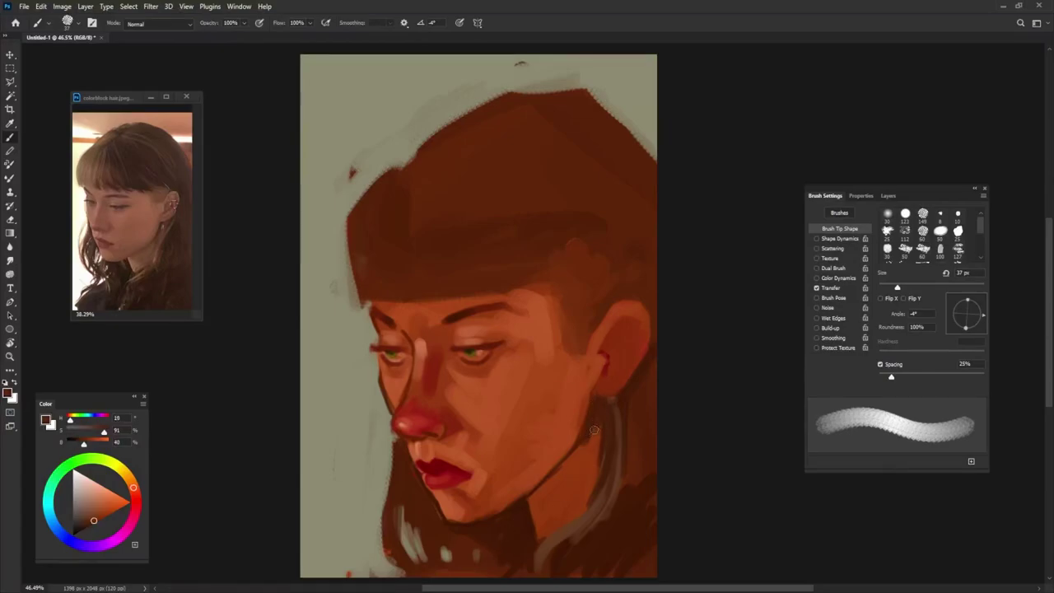
alt+click(568, 482)
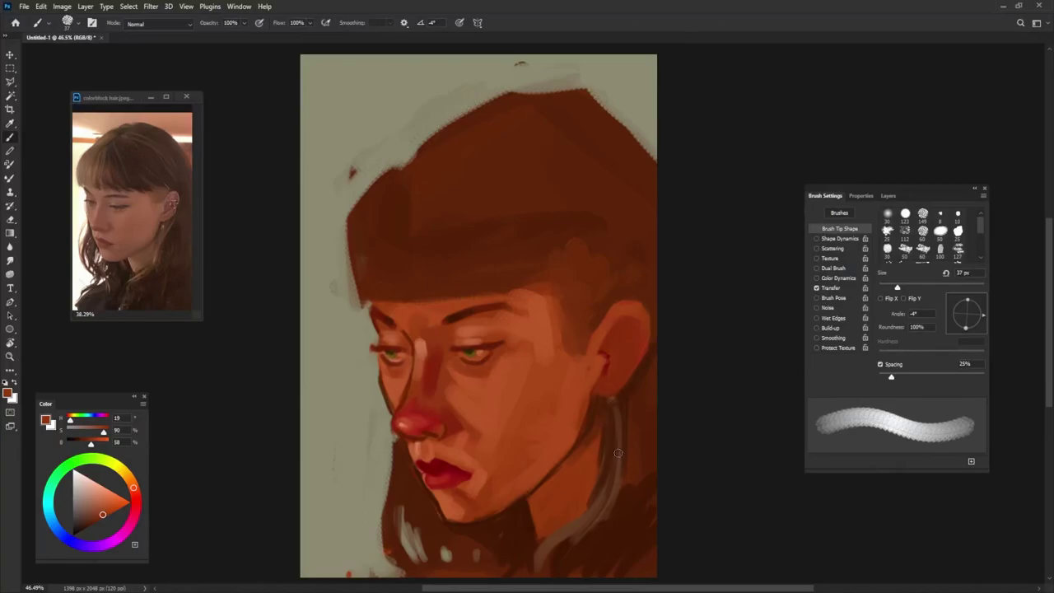
alt+click(563, 527)
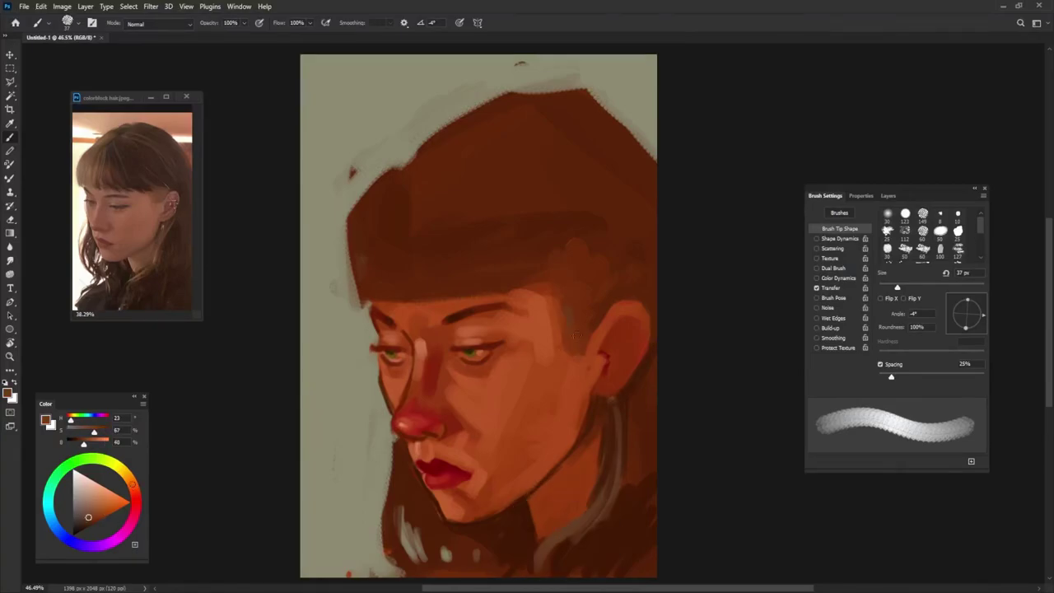
drag(576, 314, 566, 325)
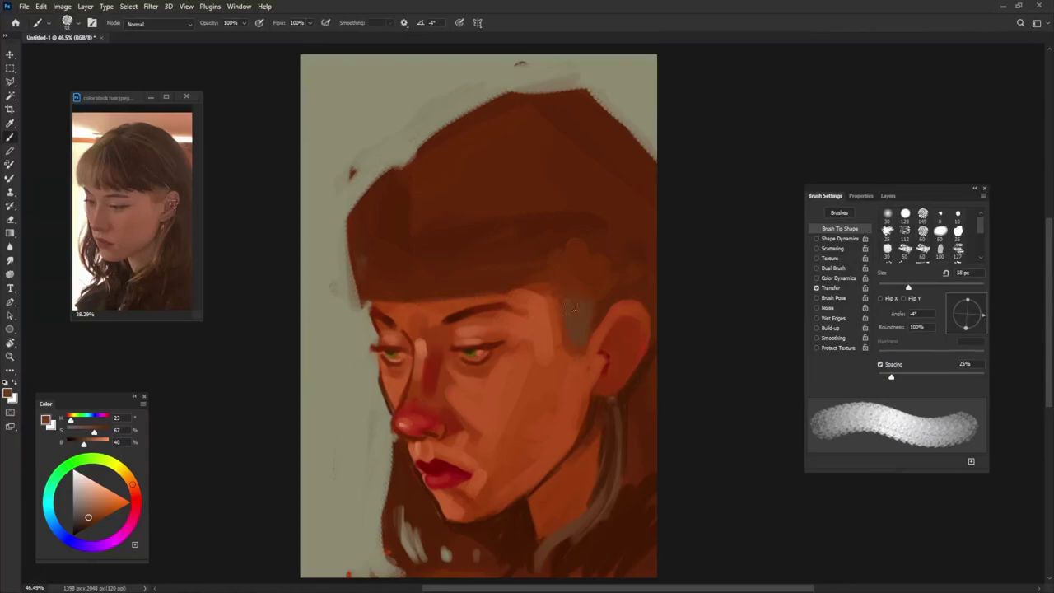
Step: Hatch bluish-grey strokes over the bangs and add two thin dark strands
drag(605, 284, 611, 280)
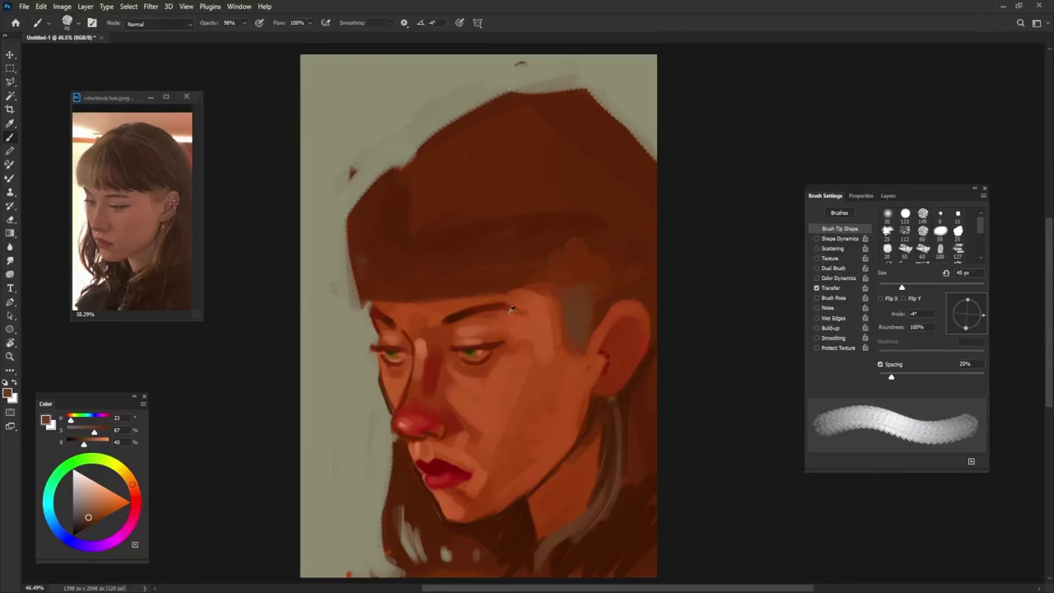
alt+click(135, 174)
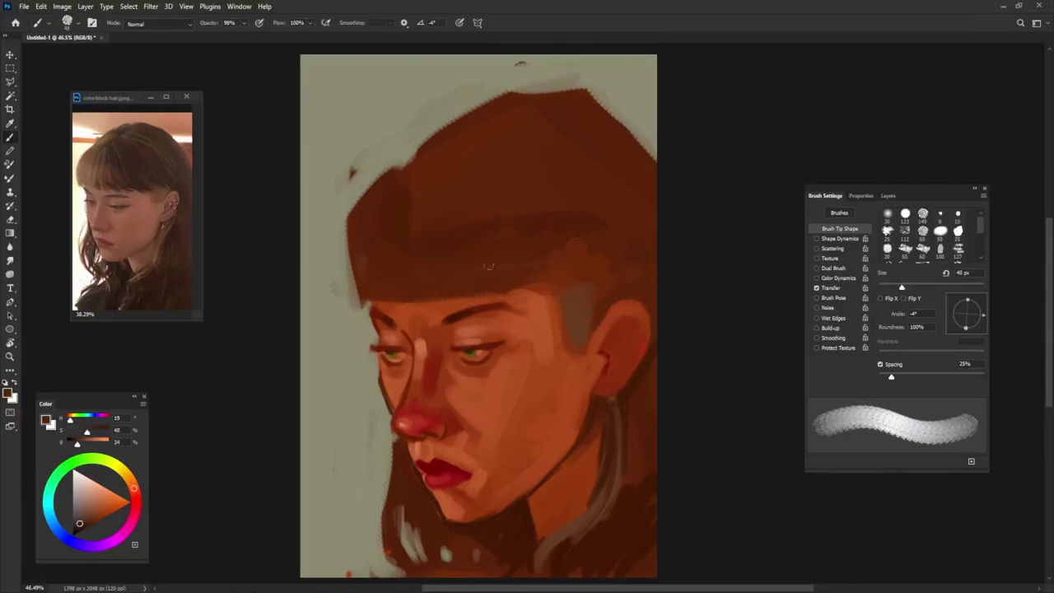
drag(531, 223, 532, 281)
drag(486, 237, 486, 209)
drag(427, 240, 459, 285)
drag(407, 208, 430, 305)
Step: With a slightly smaller brush, extend a grey-blue line along the top of the hair
alt+click(460, 290)
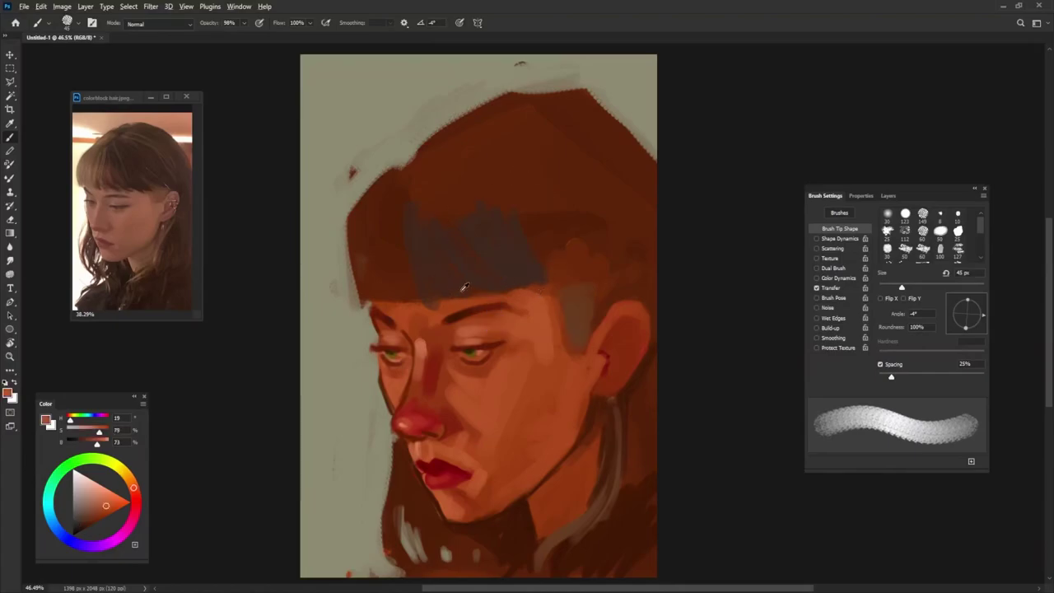
alt+click(449, 301)
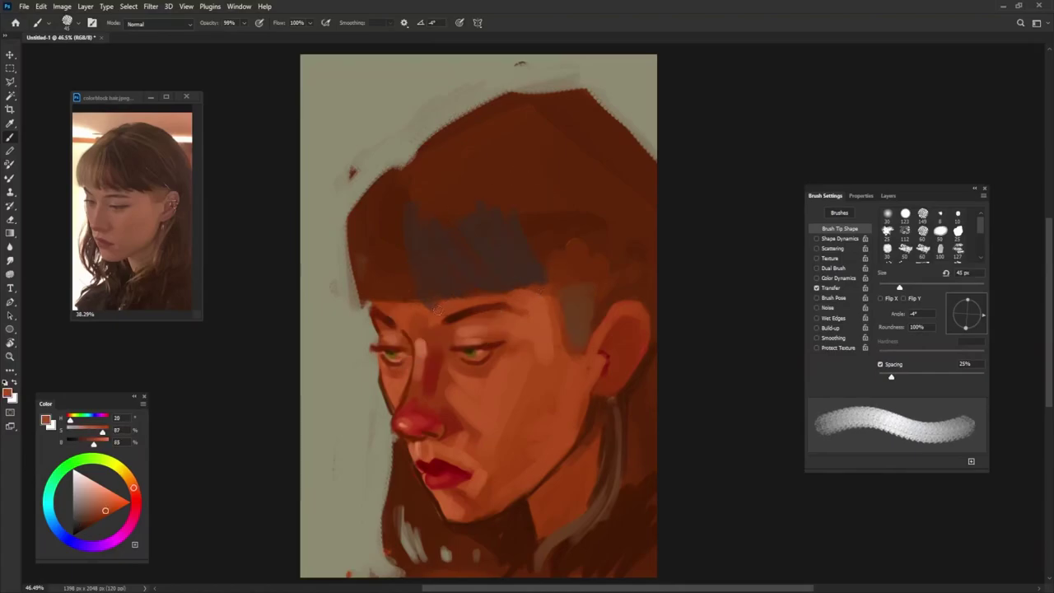
key(bracketleft)
alt+click(508, 253)
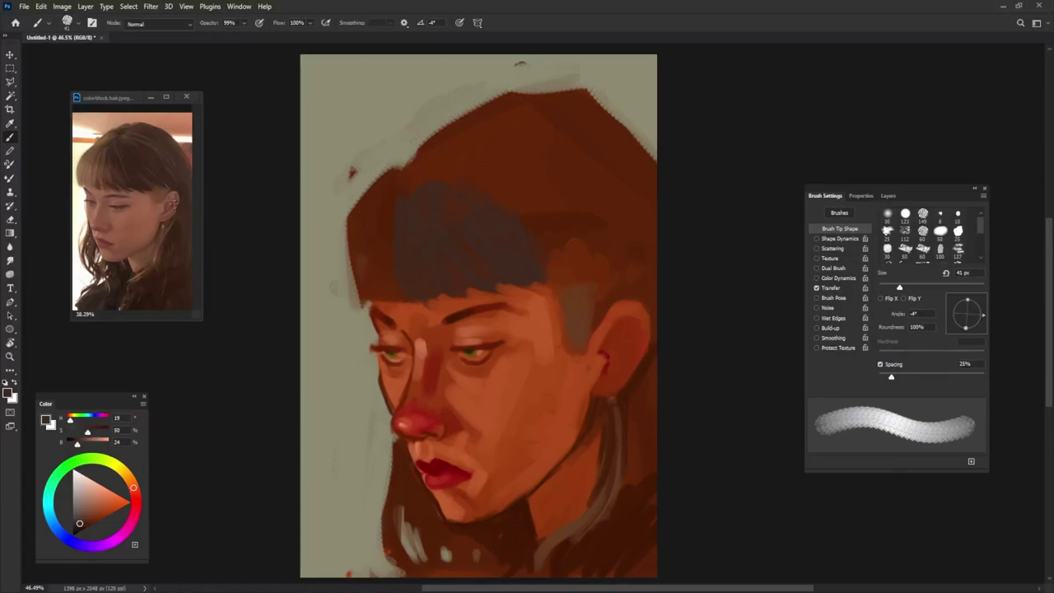
drag(495, 126, 572, 150)
Step: Lighten the hair's left edge with light hair tones from the reference photo
alt+click(543, 315)
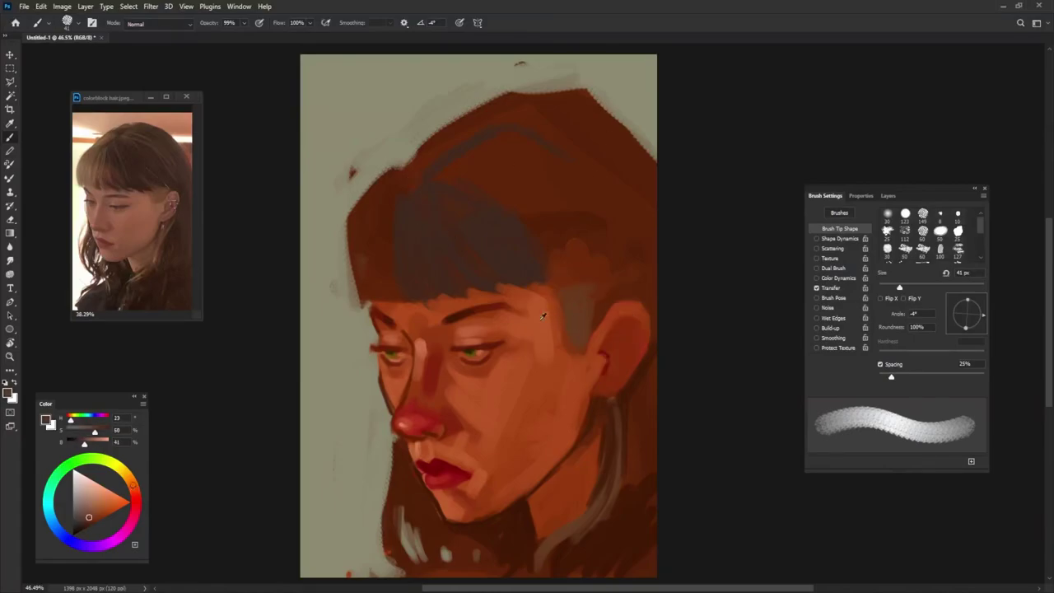
alt+click(87, 165)
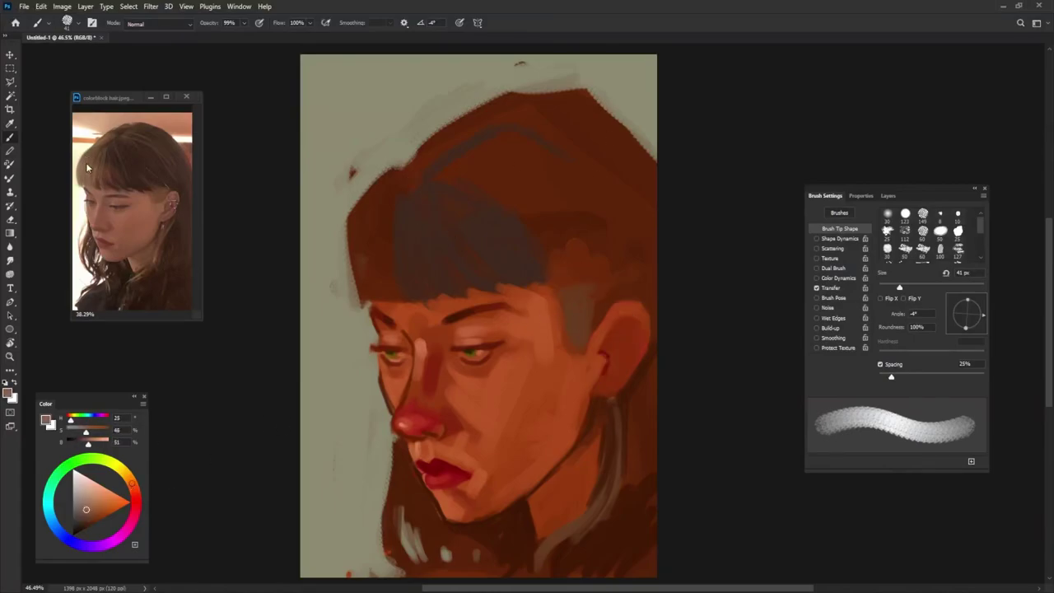
drag(354, 206, 359, 290)
alt+click(396, 265)
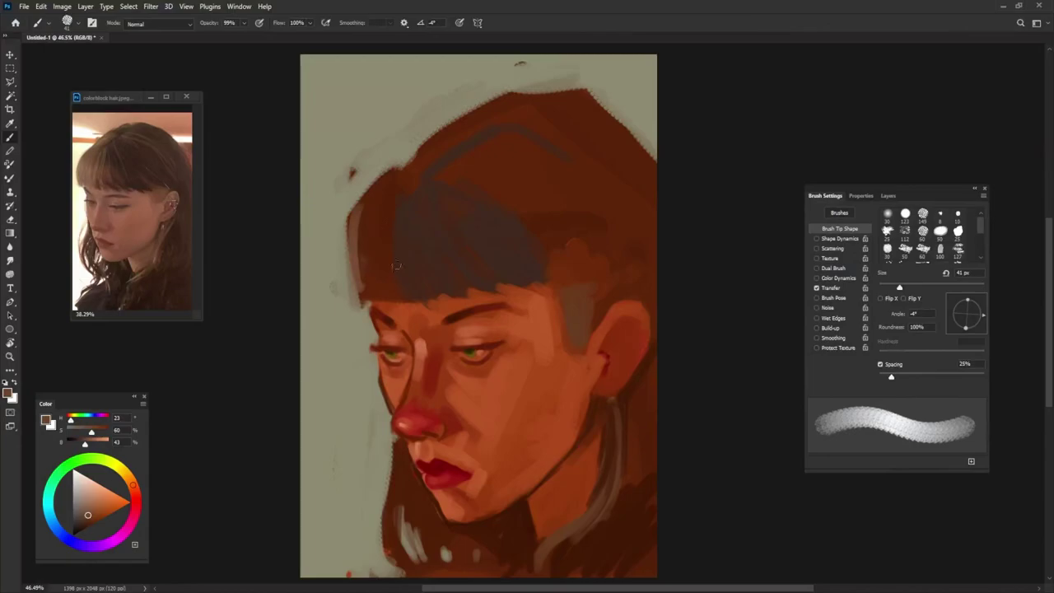
mouse_move(368, 289)
mouse_down()
mouse_move(383, 198)
mouse_move(387, 293)
mouse_up()
Step: Add lighter strokes over the left fringe and upper-left hair
drag(391, 202, 394, 298)
drag(392, 259, 373, 284)
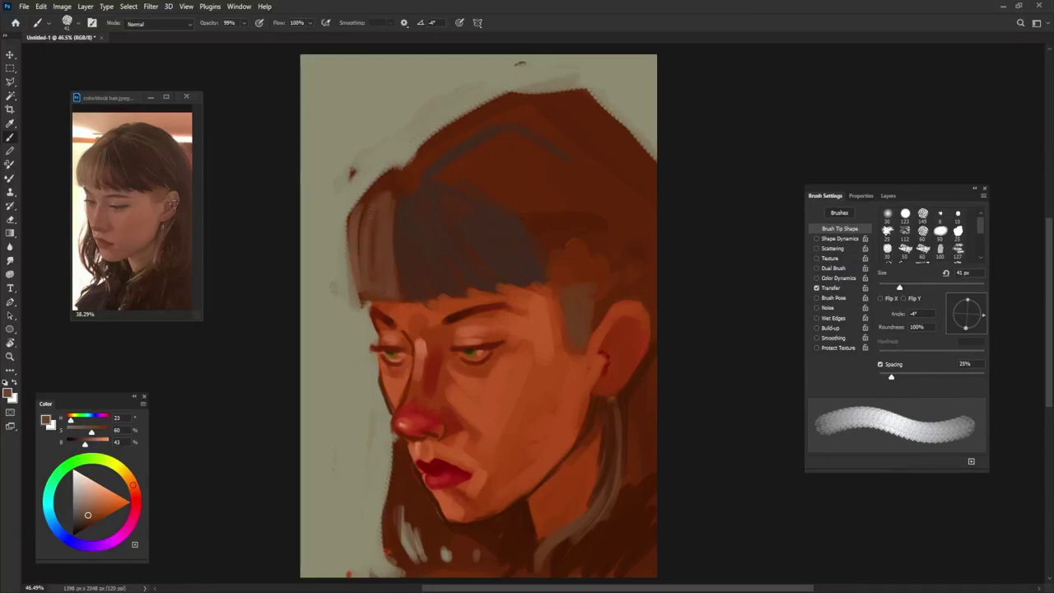
drag(375, 201, 394, 180)
mouse_move(362, 236)
mouse_down()
mouse_move(400, 178)
mouse_move(422, 168)
mouse_move(420, 177)
mouse_up()
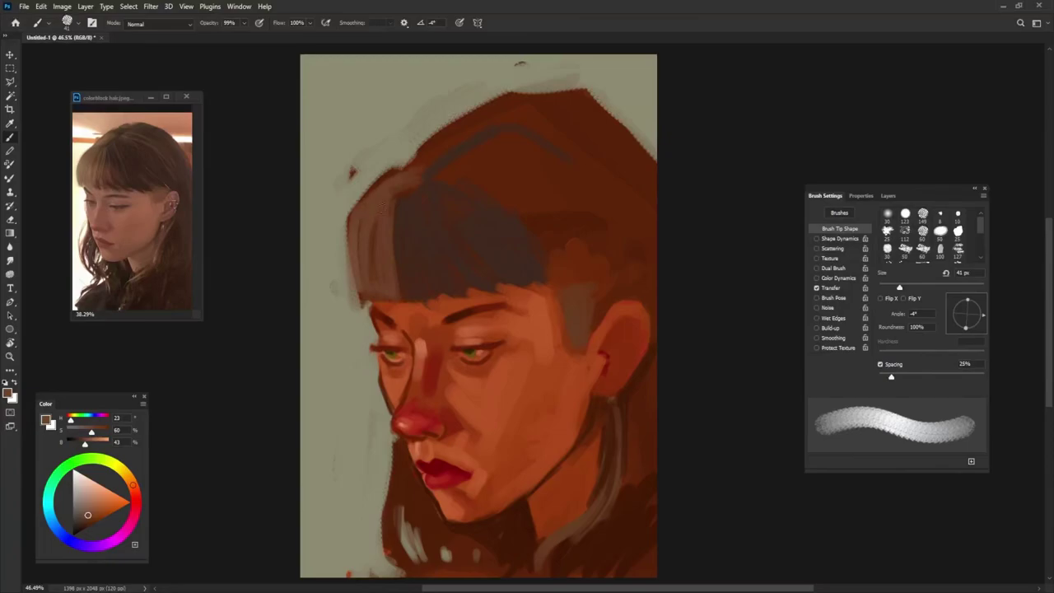
mouse_move(384, 208)
mouse_down()
mouse_move(461, 125)
mouse_move(469, 133)
mouse_up()
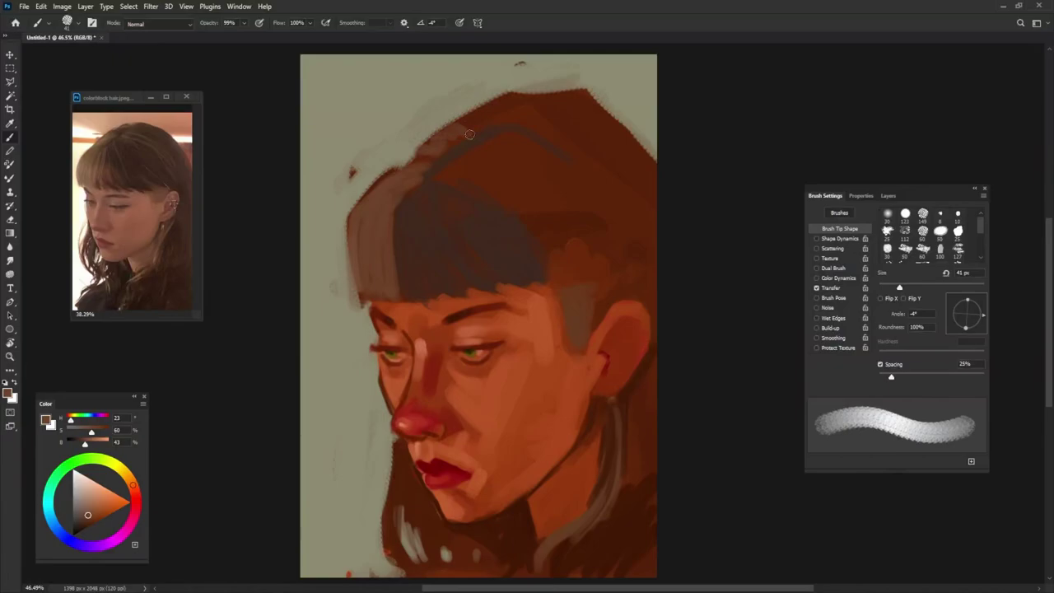
Step: Lighten the earlobe above the earring with a lighter orange
alt+click(608, 363)
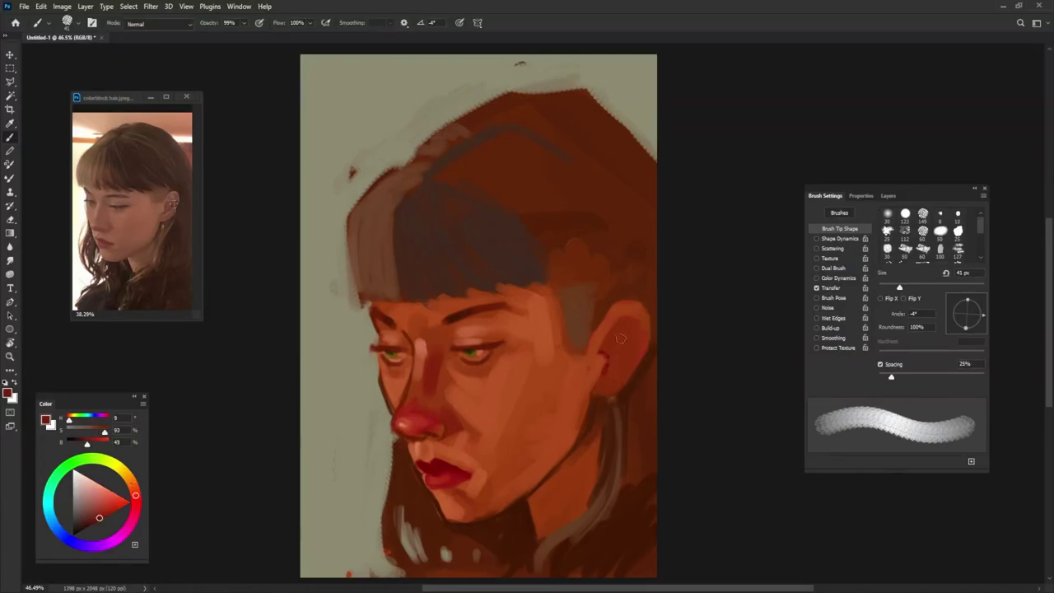
mouse_move(623, 339)
mouse_down()
mouse_move(602, 347)
mouse_move(628, 360)
mouse_move(599, 382)
mouse_up()
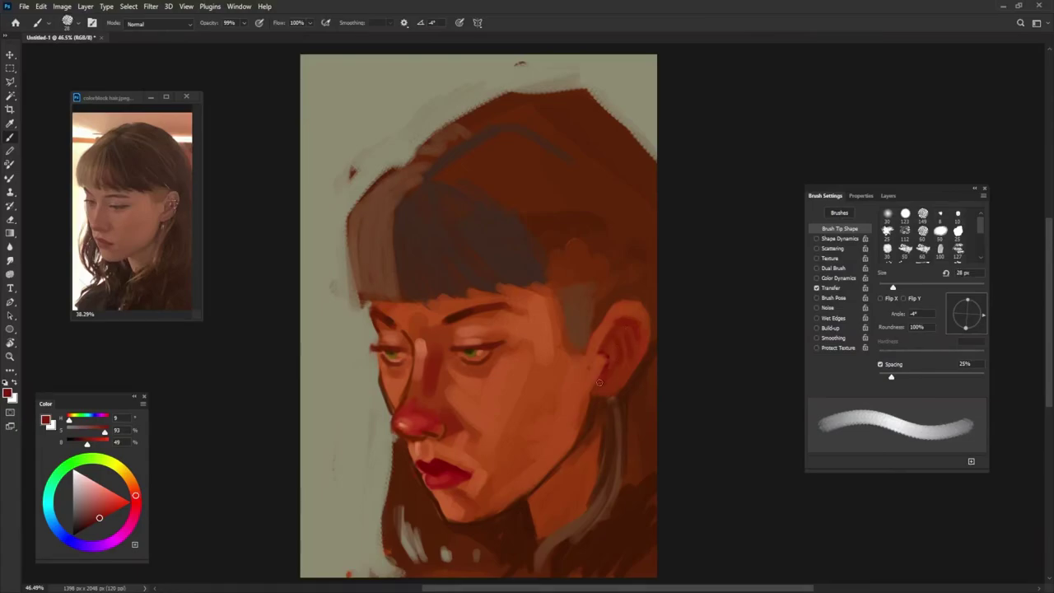
alt+click(593, 407)
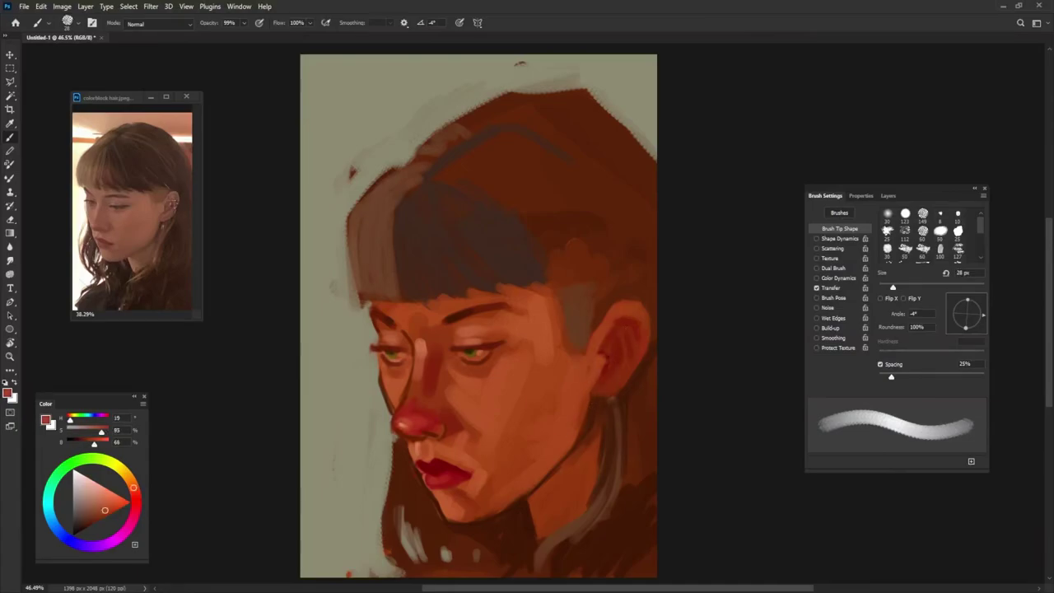
key(bracketright)
key(bracketright)
drag(606, 403, 610, 383)
alt+click(611, 387)
key(bracketleft)
key(bracketleft)
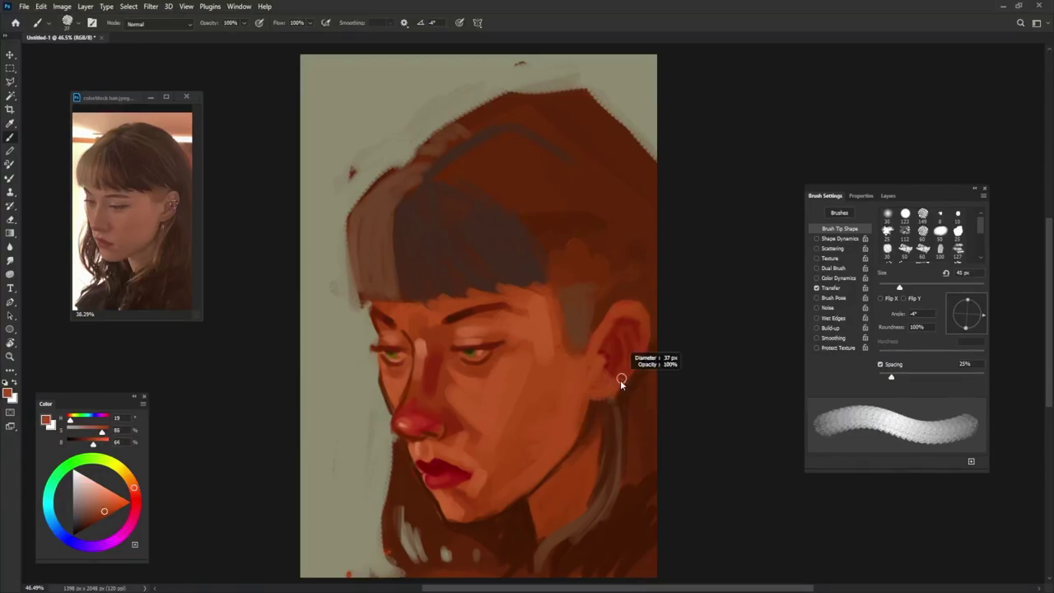
Step: Darken the back edge of the ear with dark brown, then sample ear orange-reds
alt+click(606, 391)
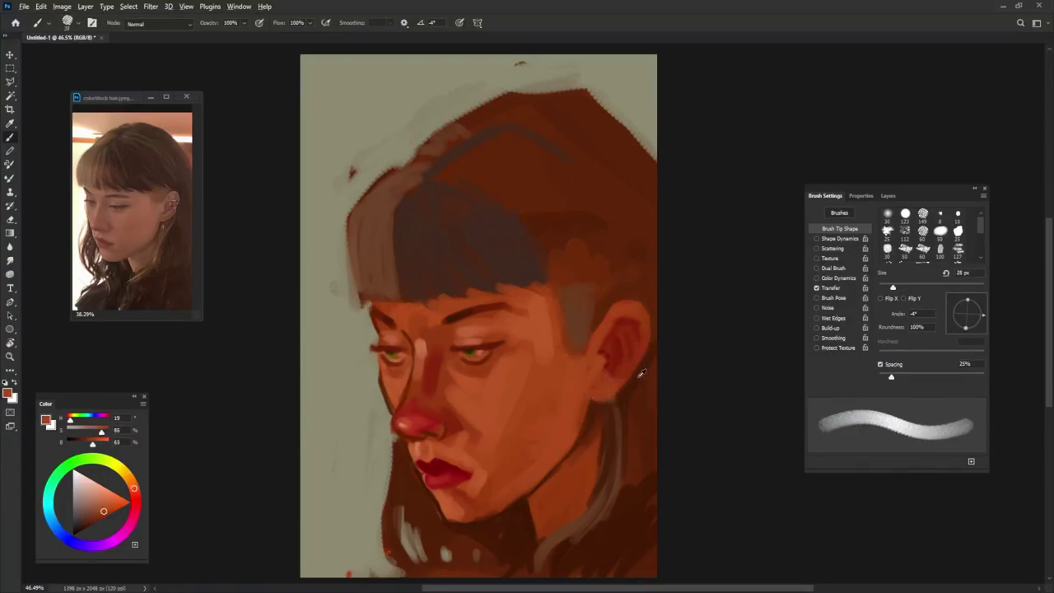
alt+click(641, 372)
drag(640, 298, 651, 350)
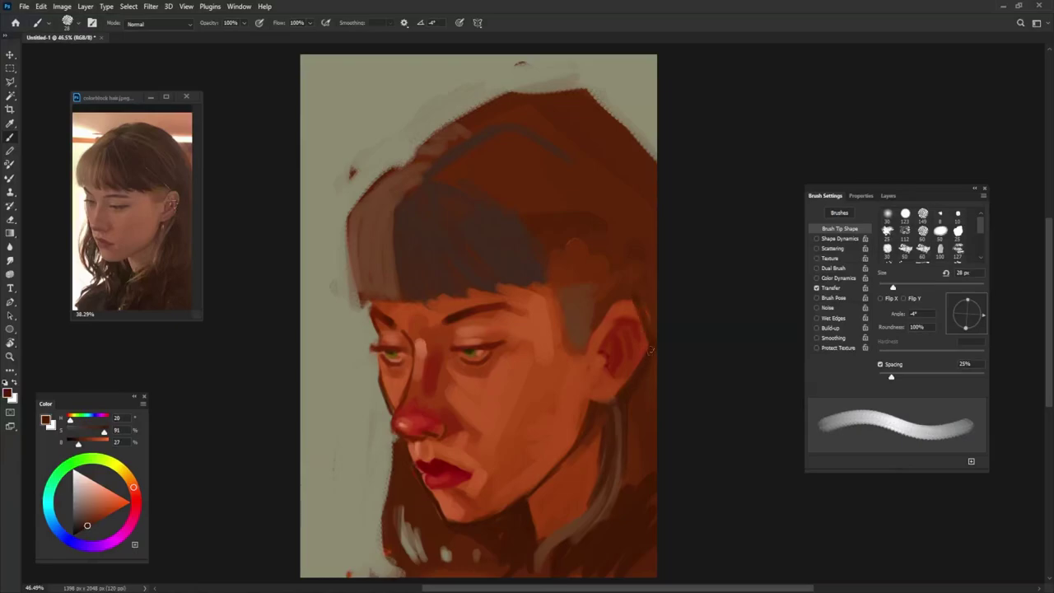
alt+click(619, 321)
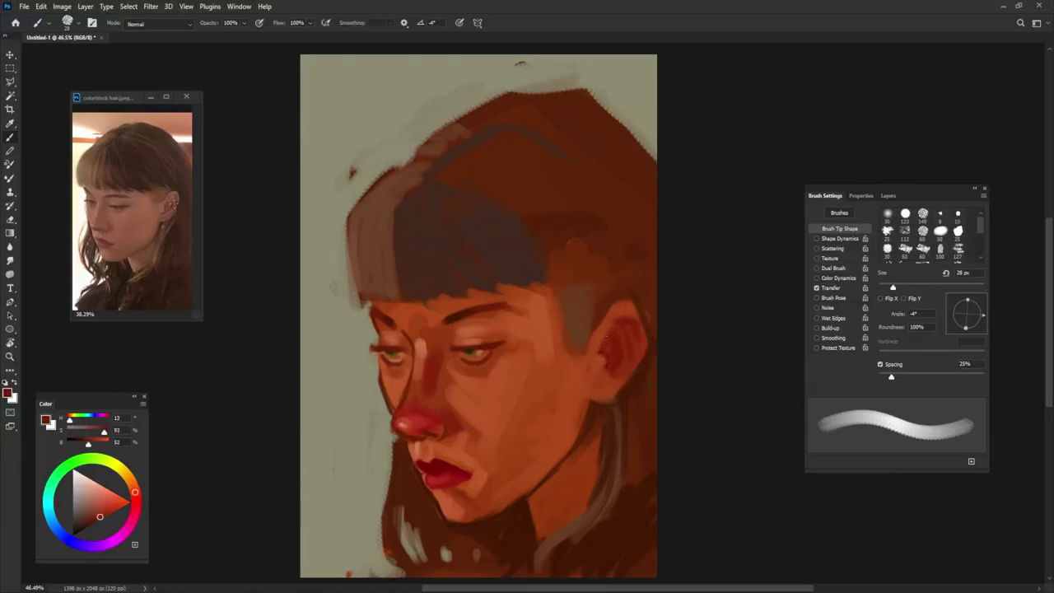
alt+click(628, 302)
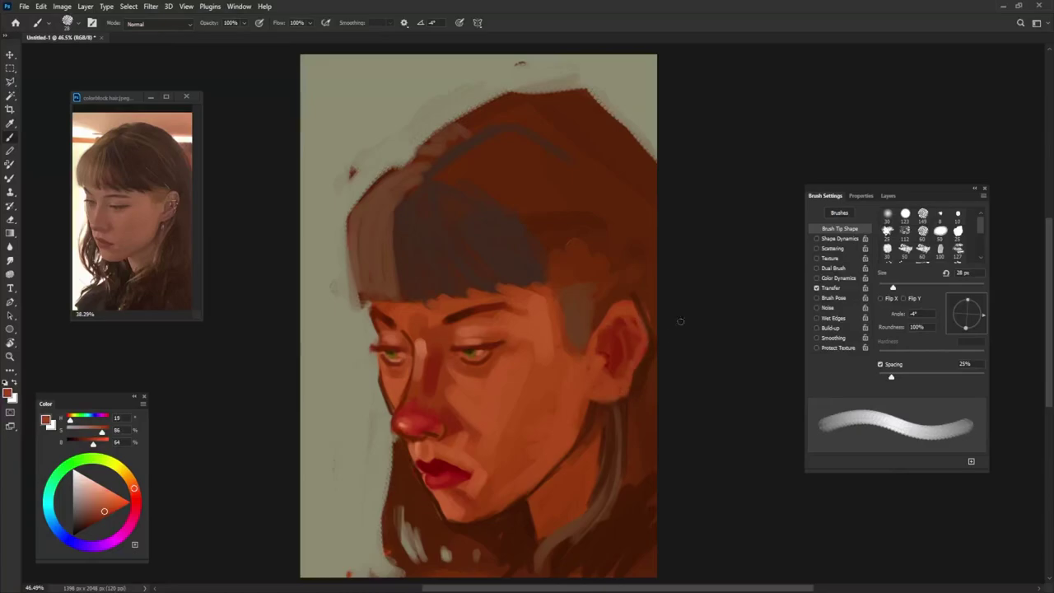
Step: Sample deeper reds and the orange cheek tone while resizing the brush
alt+click(597, 449)
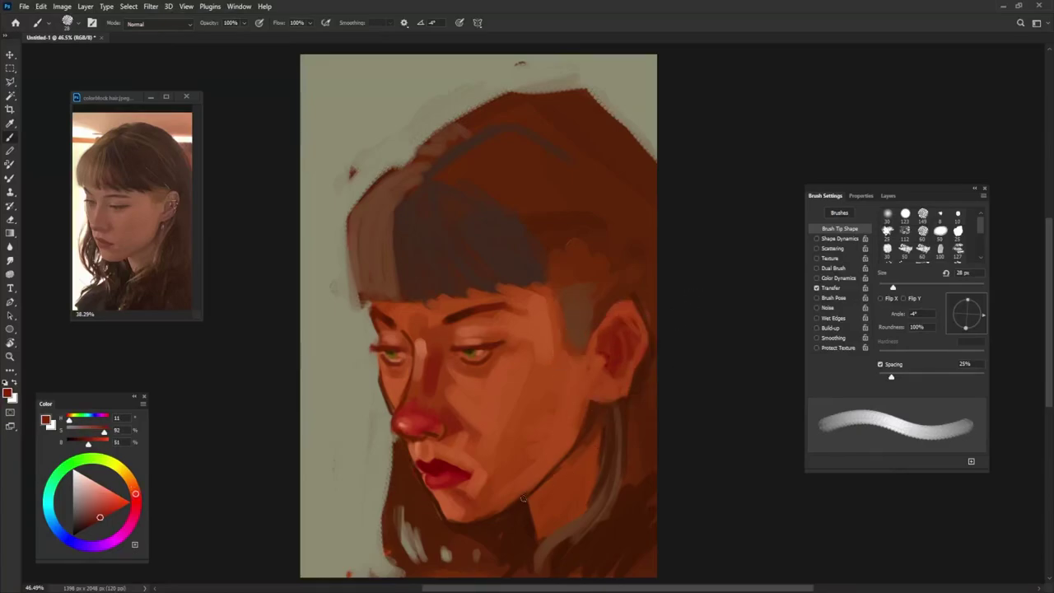
click(93, 522)
alt+click(458, 372)
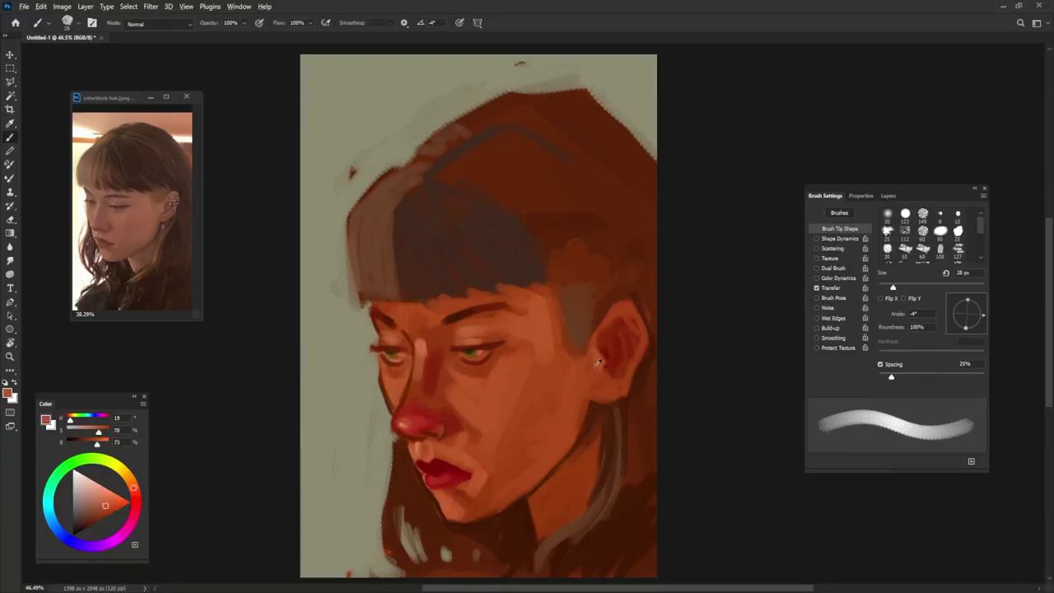
key(bracketright)
key(bracketright)
key(9)
key(9)
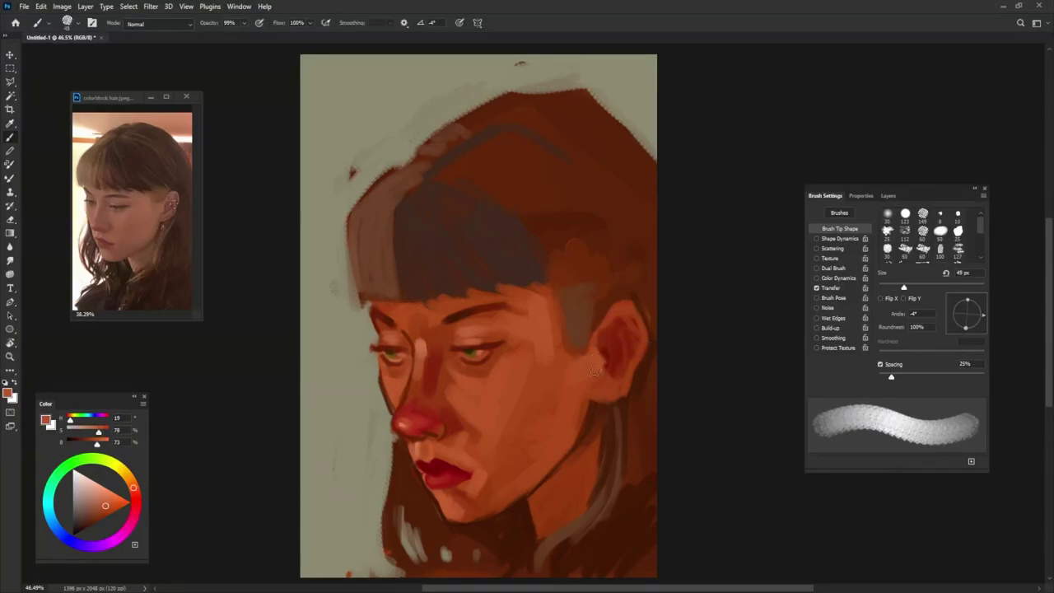
drag(601, 334, 580, 340)
alt+click(576, 342)
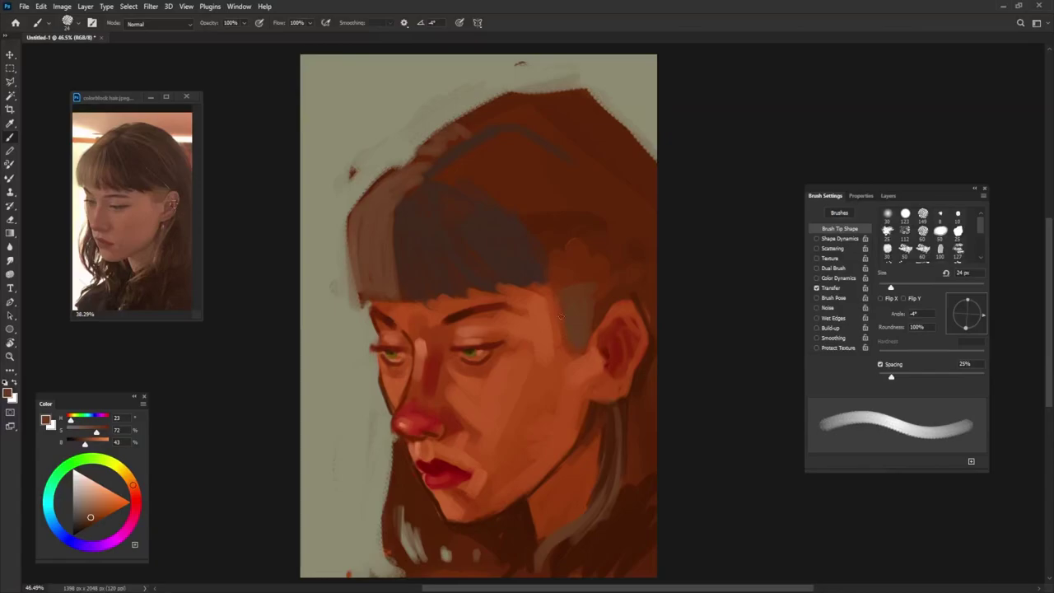
alt+click(559, 334)
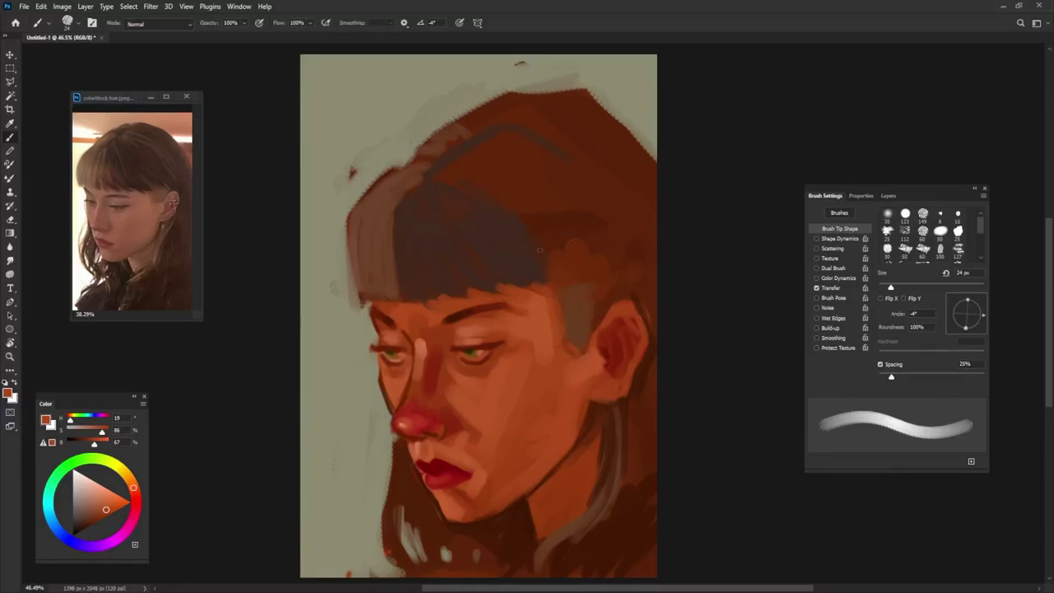
Step: Darken the upper hair mass with broad dark strokes, then reduce the brush to about 63 px
drag(527, 219, 586, 195)
alt+click(503, 250)
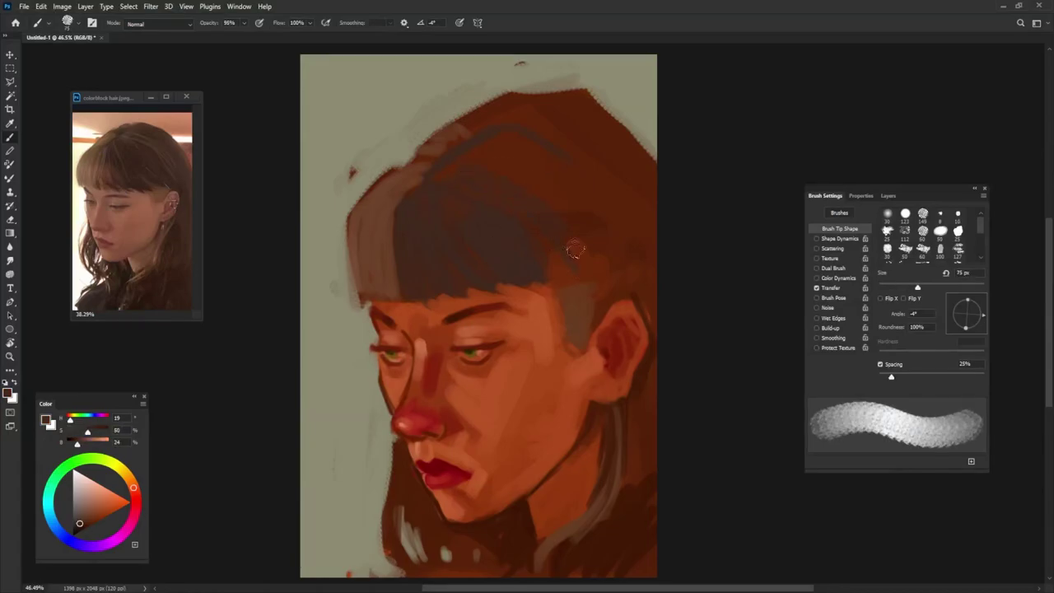
mouse_move(574, 249)
mouse_down()
mouse_move(476, 155)
mouse_move(525, 155)
mouse_move(582, 184)
mouse_move(485, 178)
mouse_up()
alt+right_click(585, 247)
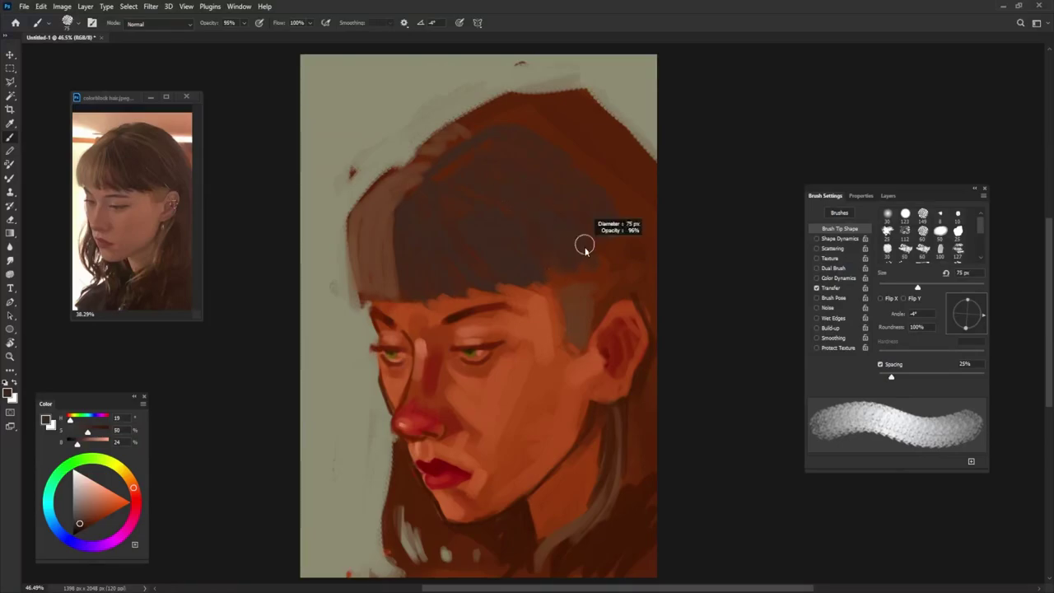
drag(584, 247, 578, 247)
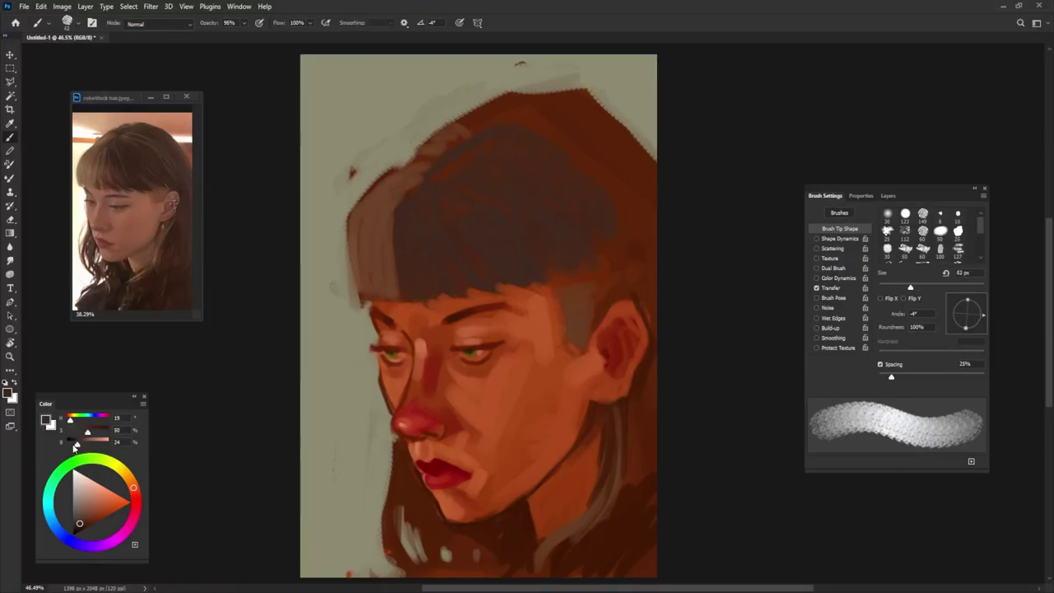
Step: Lower the colour's brightness and paint a deep shadow under the fringe
drag(75, 443, 73, 443)
drag(586, 274, 515, 259)
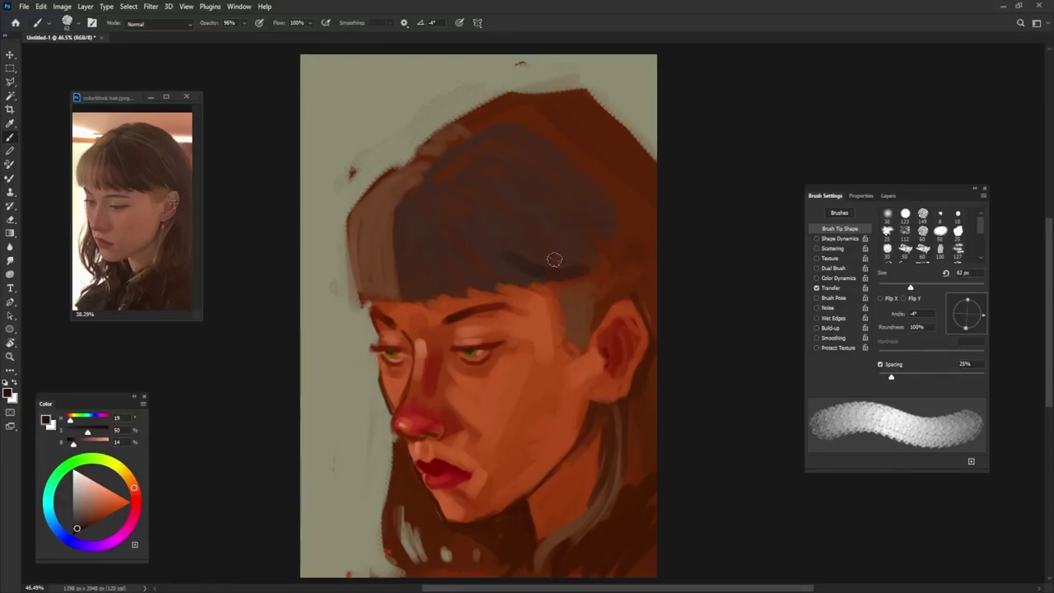
alt+click(554, 260)
mouse_move(584, 282)
mouse_down()
mouse_move(518, 260)
mouse_move(614, 277)
mouse_move(593, 218)
mouse_up()
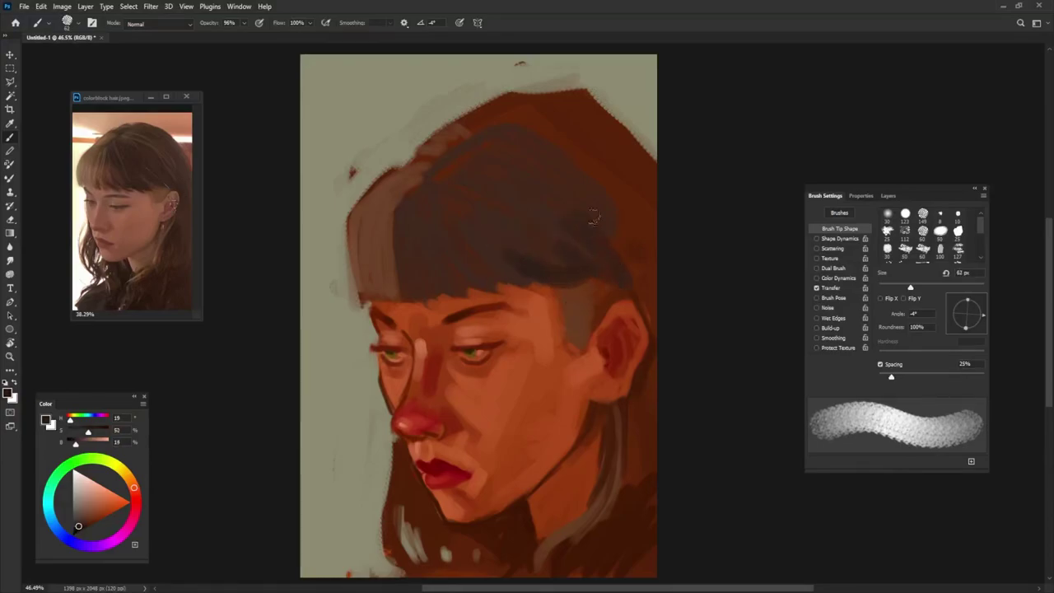
drag(586, 279, 613, 289)
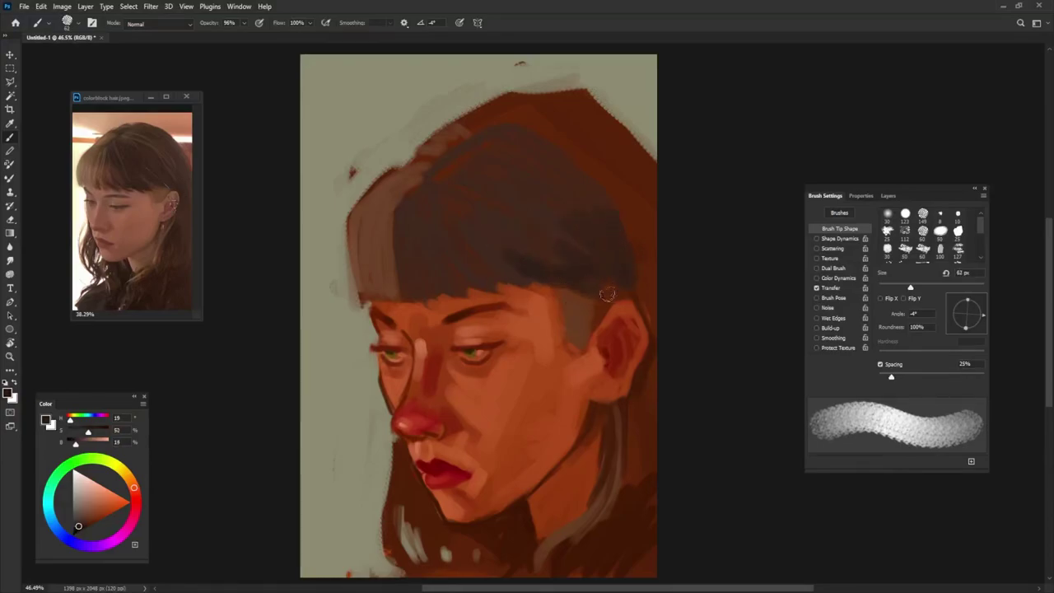
Step: Sample several hair tones and the pale sage background colour
alt+click(516, 230)
alt+click(599, 267)
alt+click(566, 180)
alt+click(486, 89)
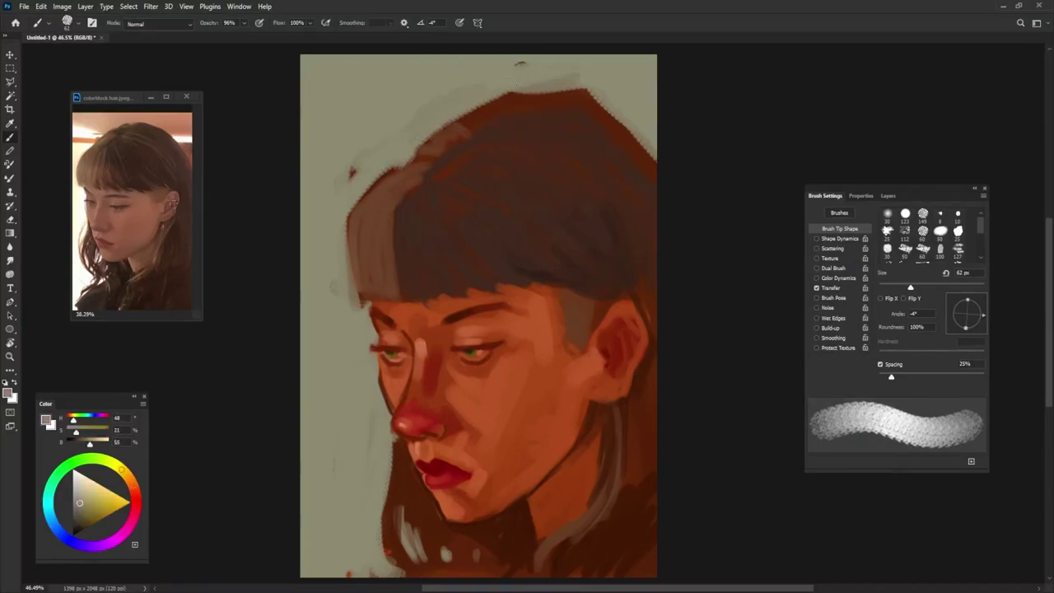
Step: Carve the top and upper-right edge of the hair with sage background paint
drag(482, 99, 591, 91)
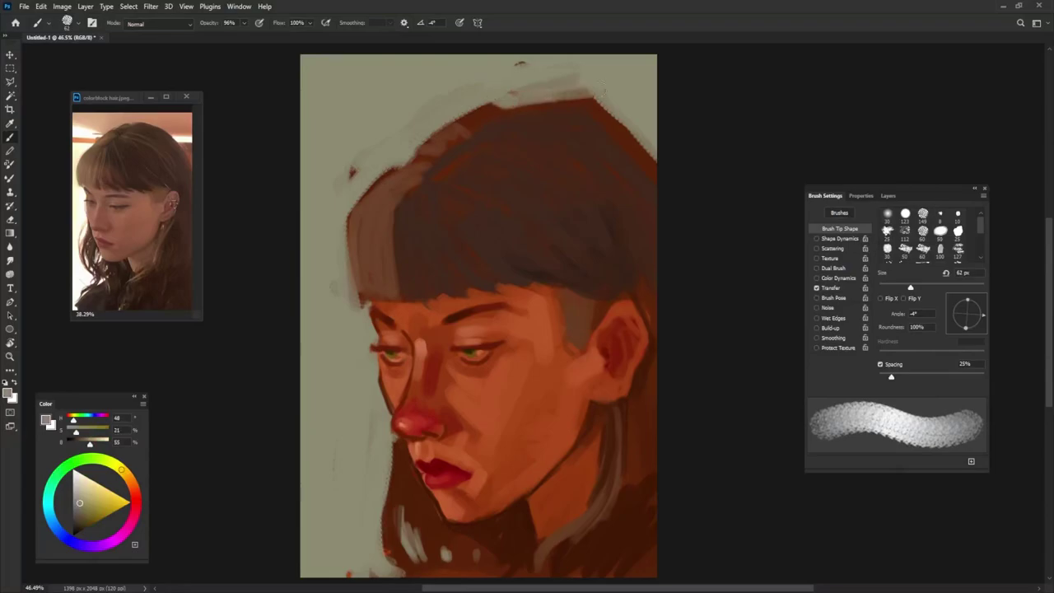
drag(519, 101, 596, 98)
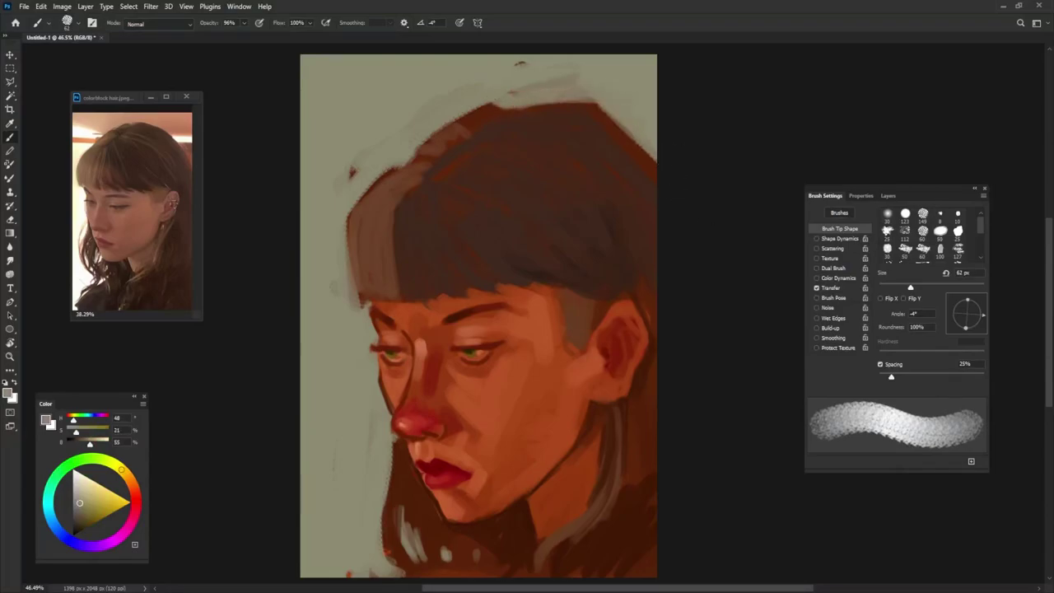
drag(634, 128, 656, 188)
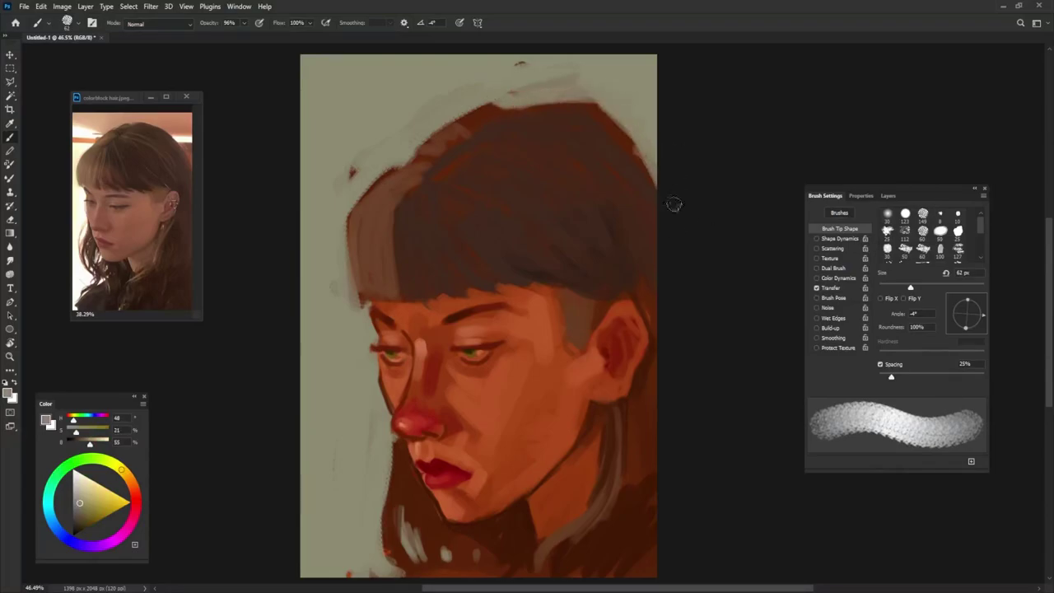
Step: With a ~48 px brush, dab light pinkish-tan highlights on the left fringe
alt+click(605, 269)
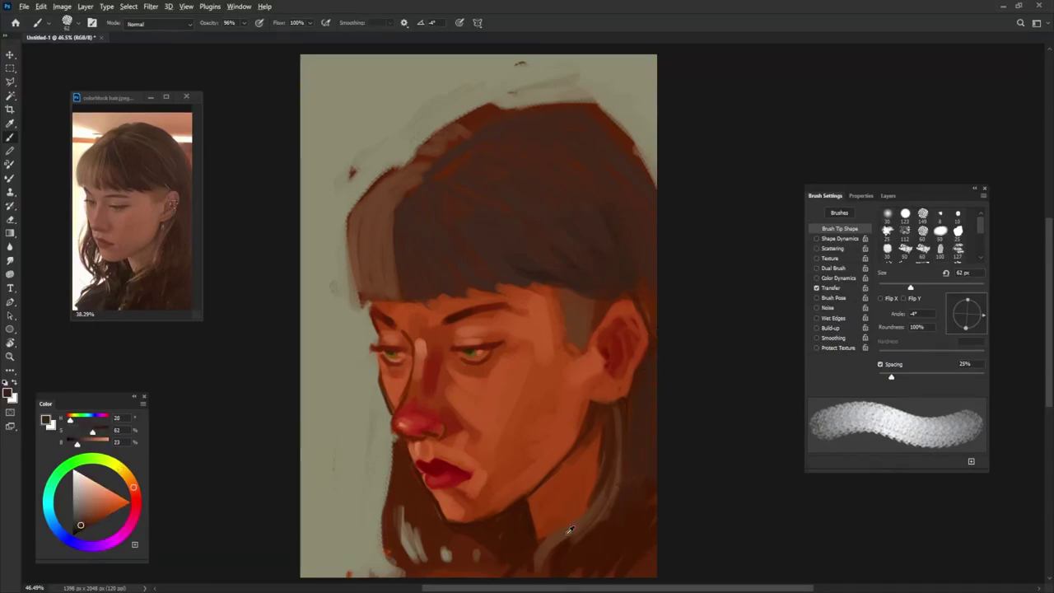
alt+click(376, 235)
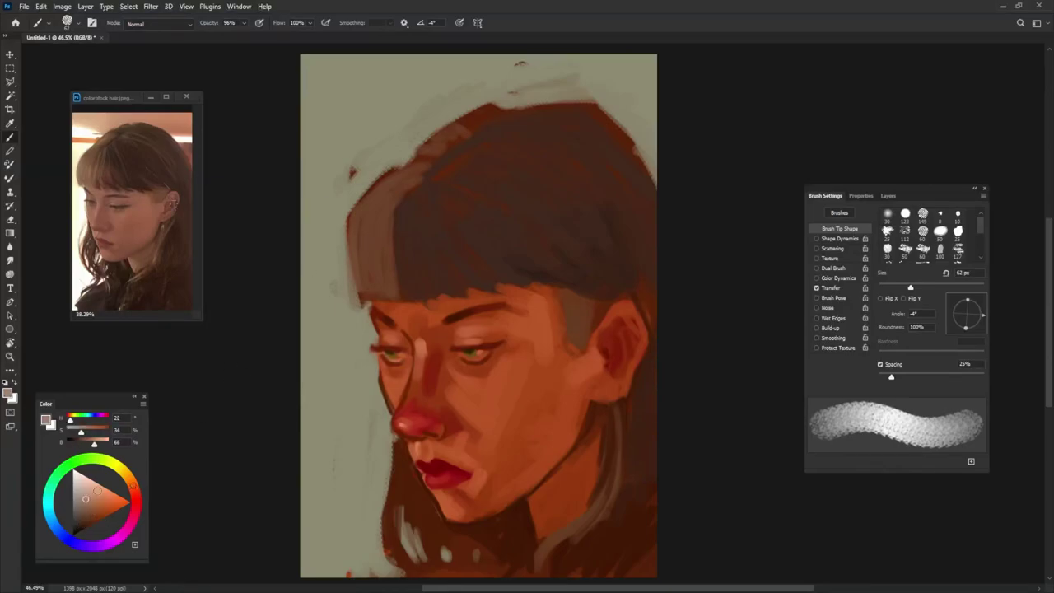
drag(411, 236, 387, 236)
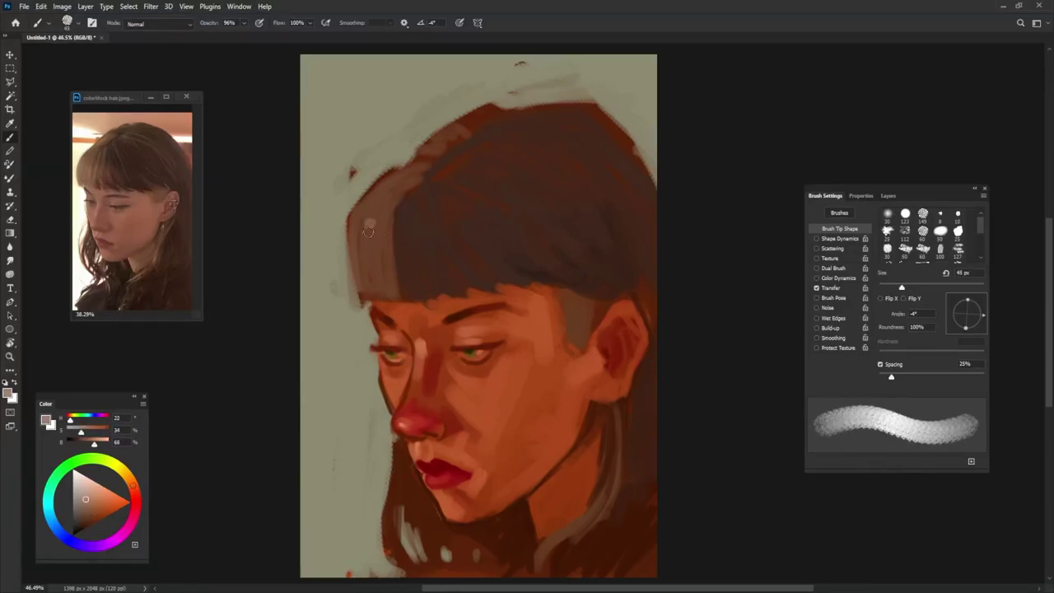
click(380, 225)
alt+click(379, 238)
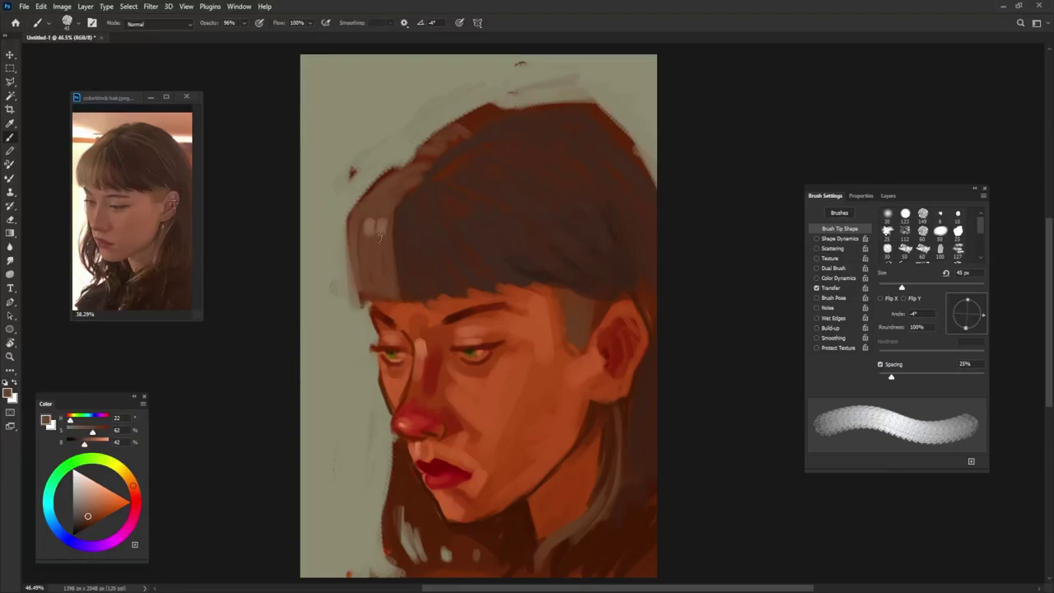
mouse_move(378, 237)
mouse_down()
mouse_move(367, 234)
mouse_move(370, 215)
mouse_up()
alt+click(380, 216)
Step: Paint thin dark lines along the jaw and dark hair below the left jaw
key(bracketleft)
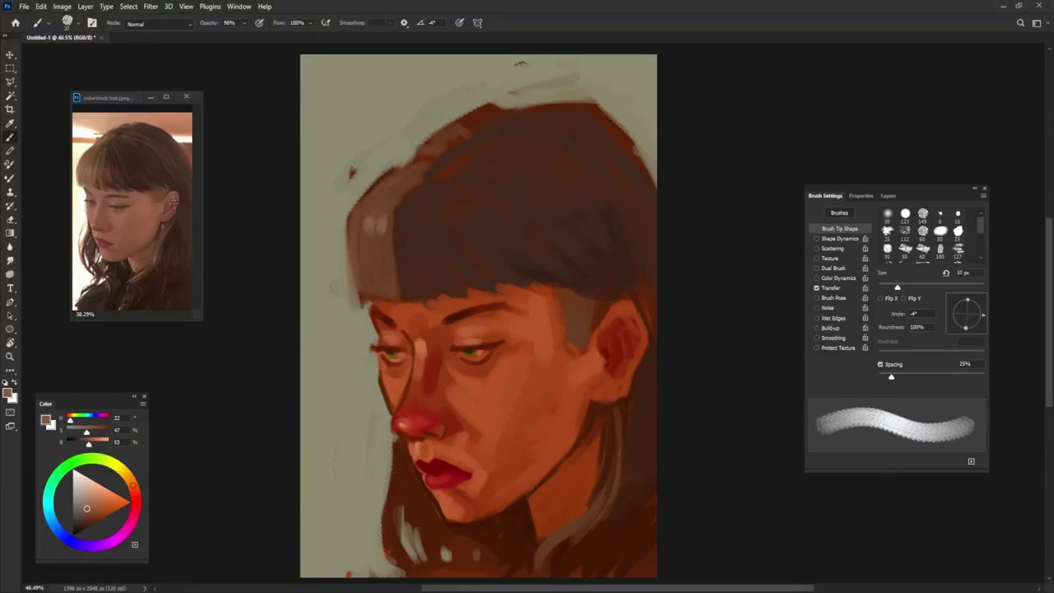
alt+click(401, 482)
key(bracketleft)
key(bracketleft)
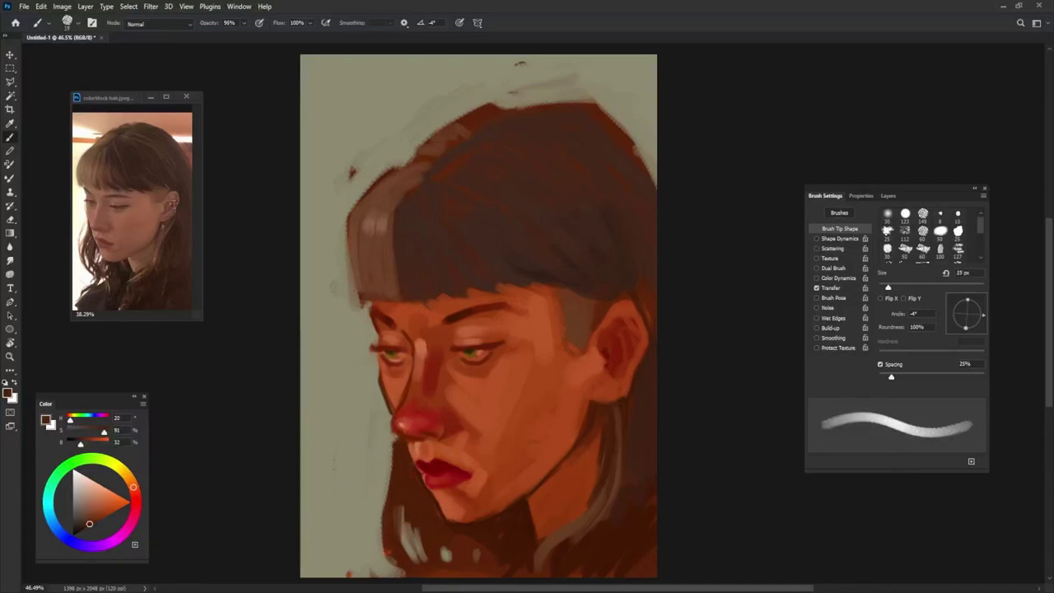
mouse_move(391, 412)
mouse_down()
mouse_move(377, 504)
mouse_move(387, 503)
mouse_up()
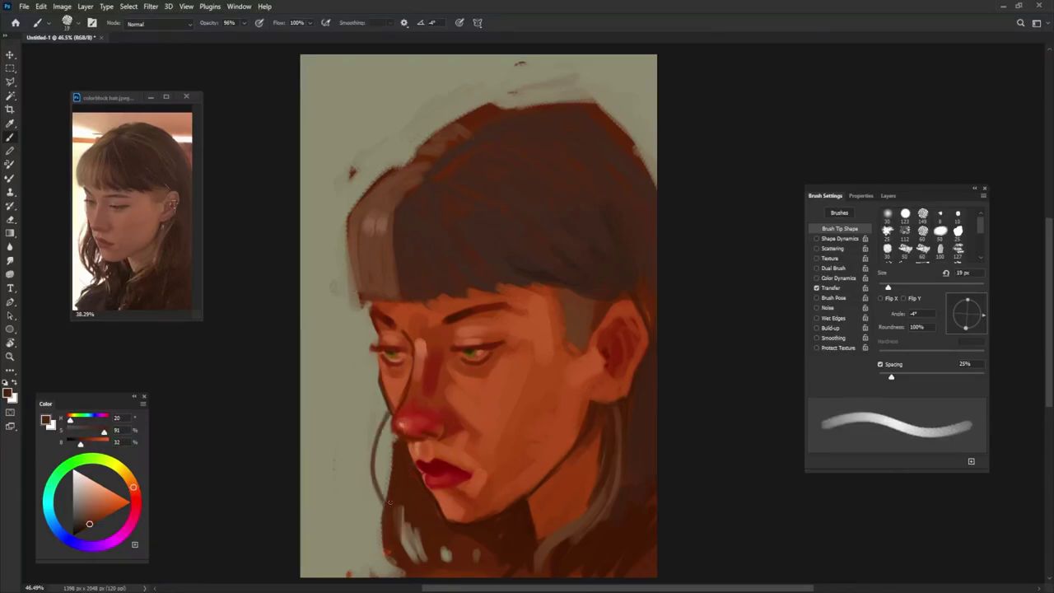
drag(395, 445, 383, 512)
drag(393, 468, 381, 532)
Step: With an 11 px brush, paint thin light strands near the ear and down the bangs
alt+click(374, 222)
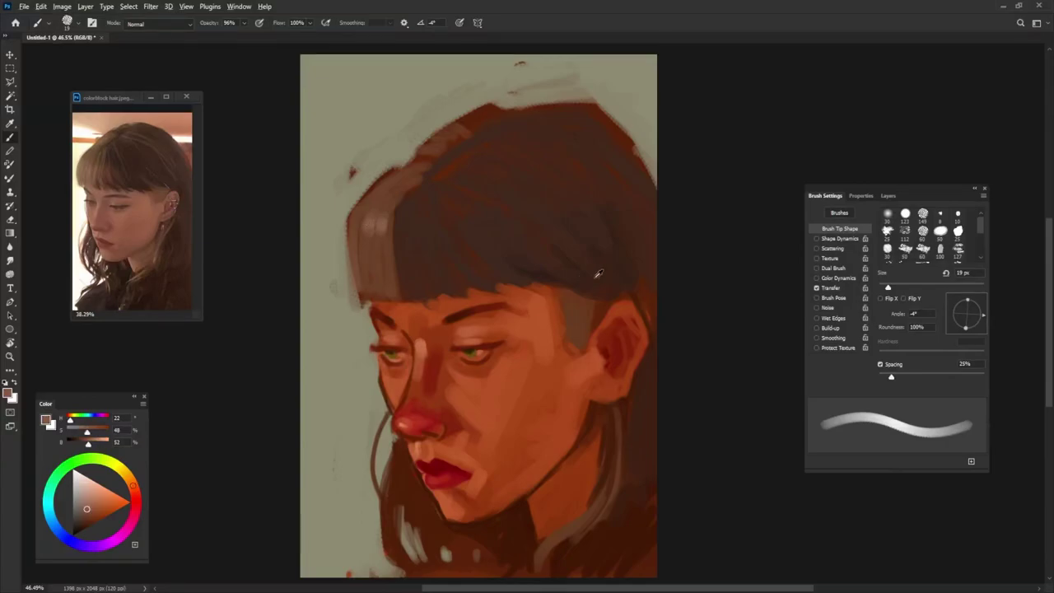
drag(598, 273, 613, 272)
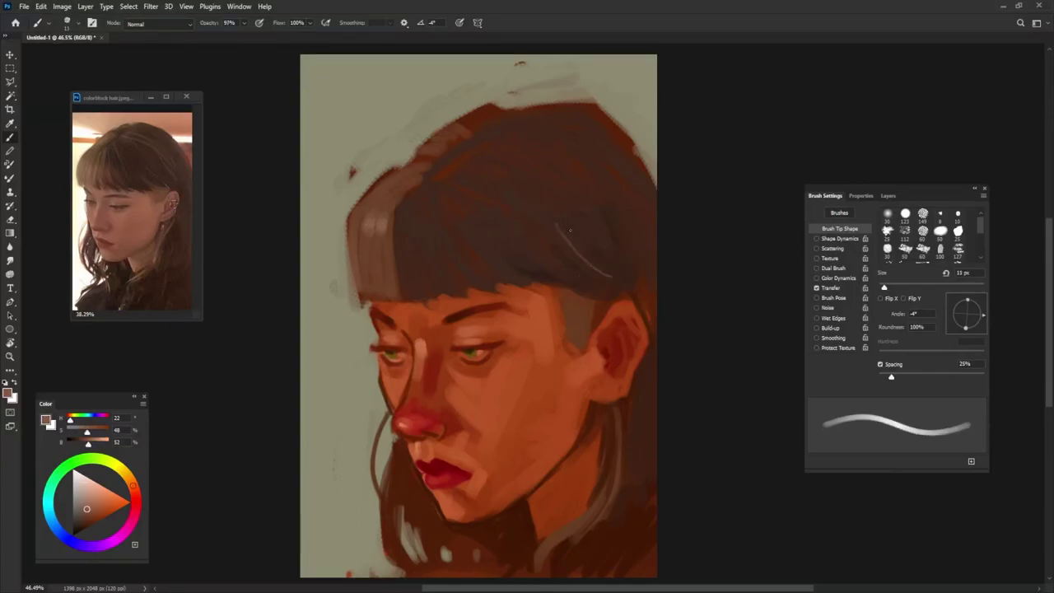
drag(565, 226, 621, 274)
drag(401, 221, 403, 291)
drag(409, 231, 400, 269)
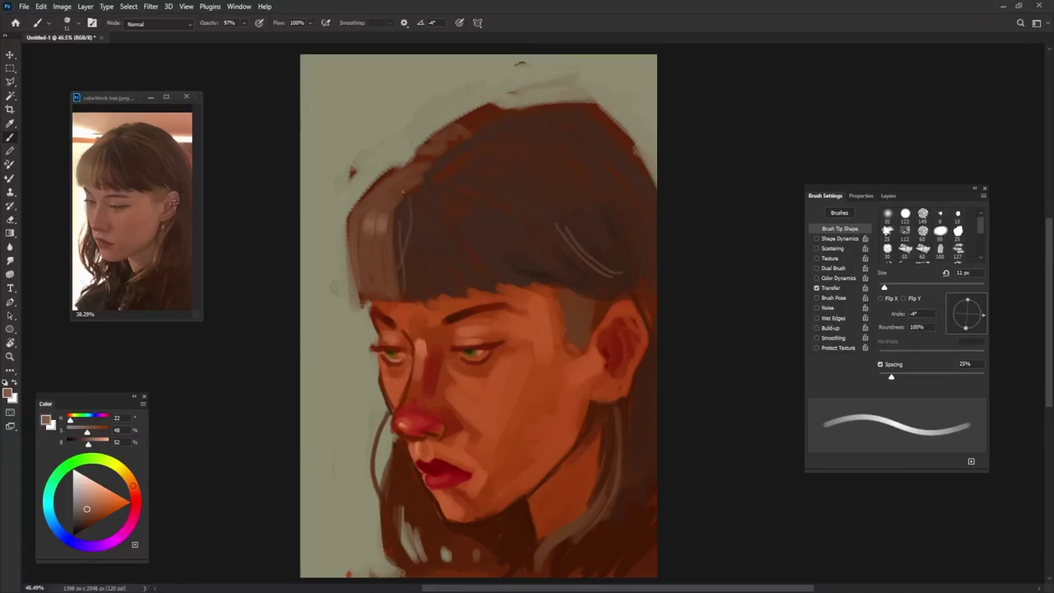
drag(408, 198, 395, 275)
drag(401, 212, 393, 246)
alt+click(417, 202)
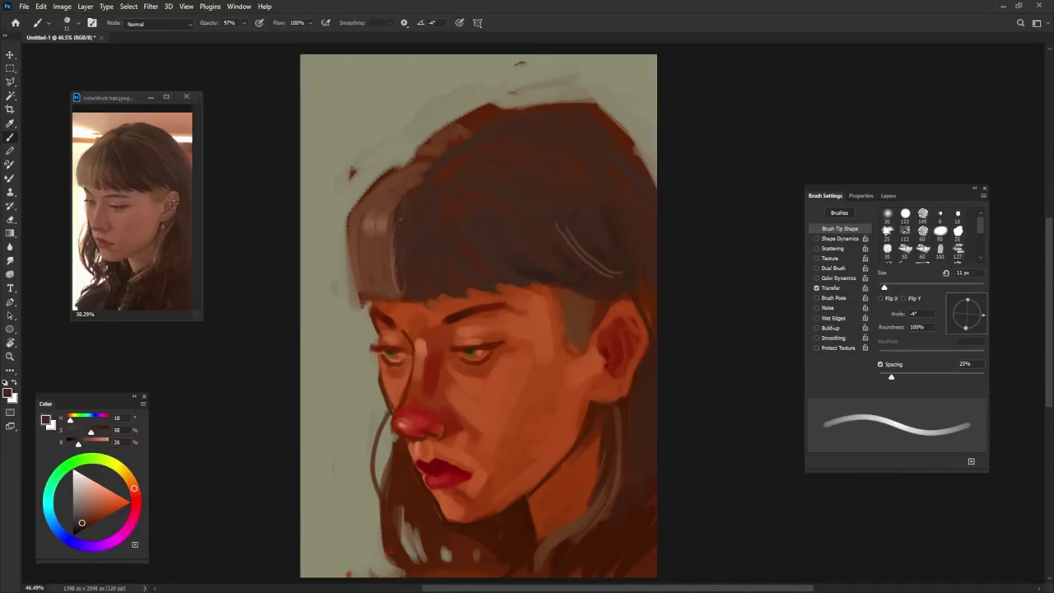
alt+click(403, 220)
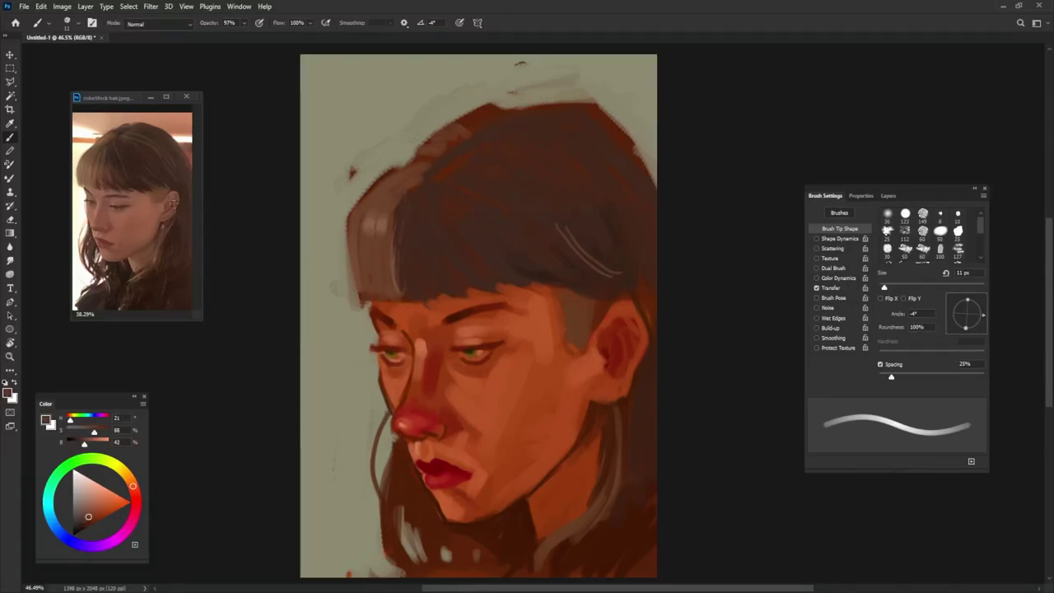
drag(403, 245, 404, 282)
Step: Darken the hair's left edge with reddish brown and soften the left bangs
alt+click(336, 323)
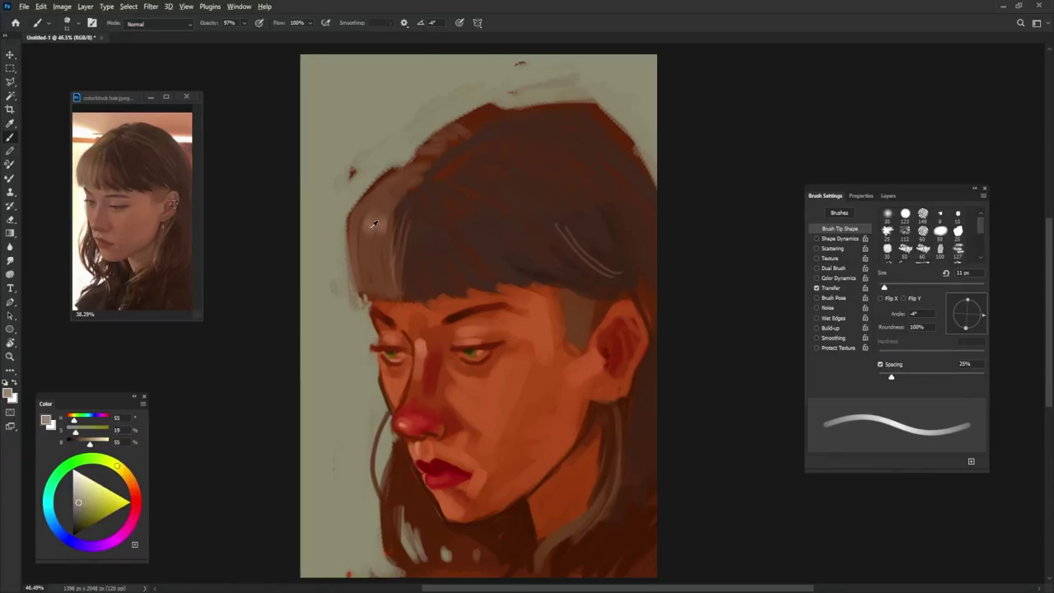
alt+click(357, 296)
drag(348, 247, 349, 293)
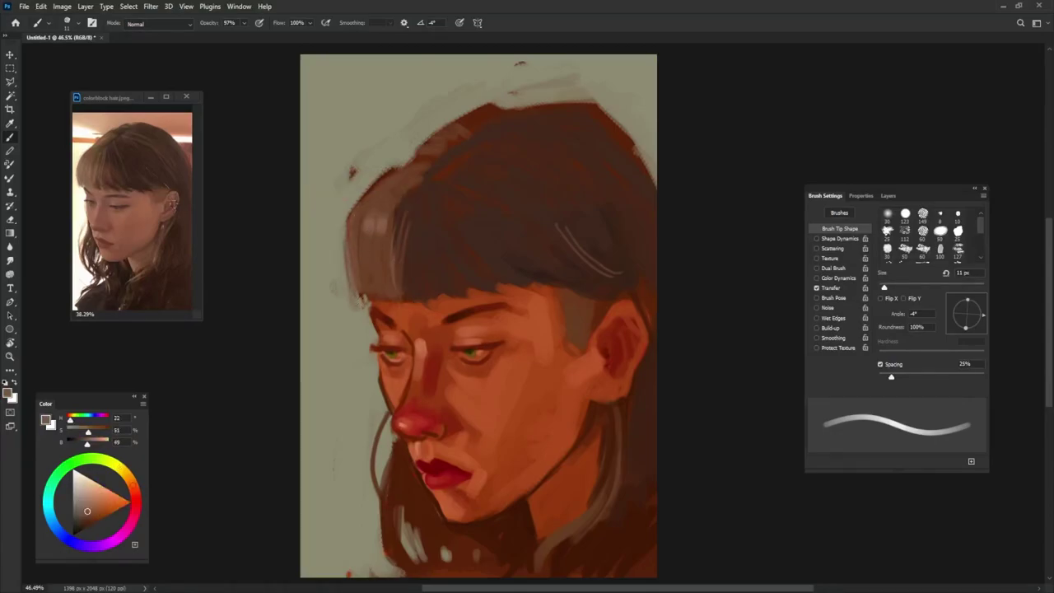
mouse_move(362, 202)
mouse_down()
mouse_move(387, 178)
mouse_move(359, 202)
mouse_up()
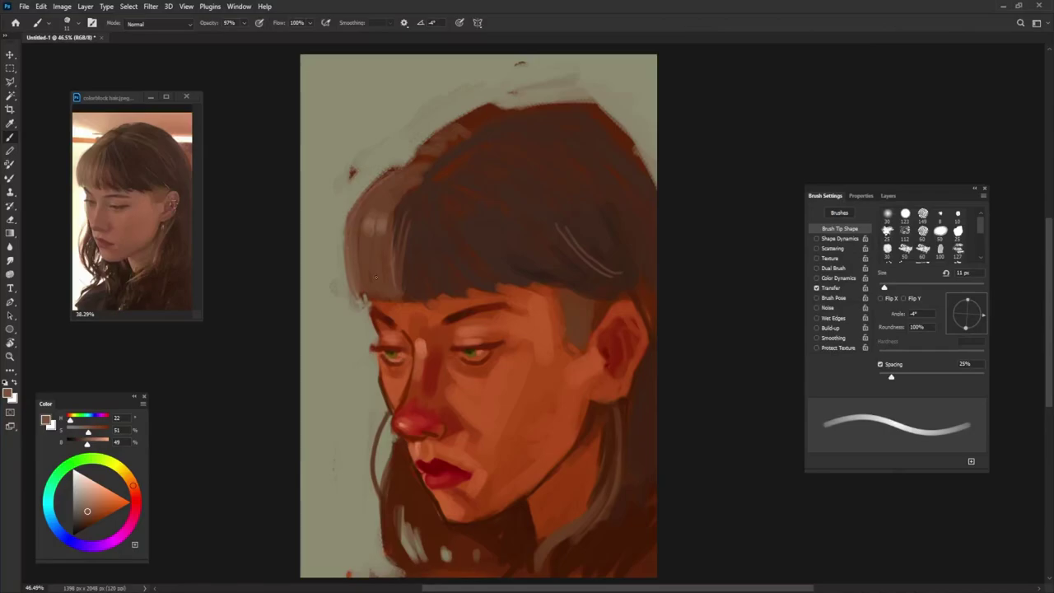
alt+click(420, 287)
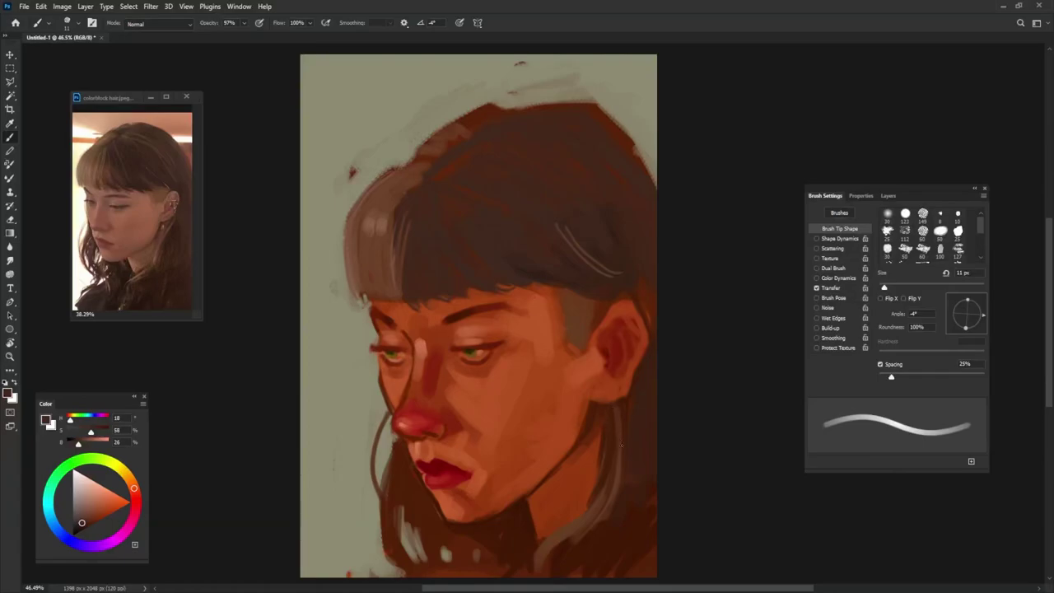
Step: Paint light grey strands into the right side of the hair
drag(638, 478, 584, 548)
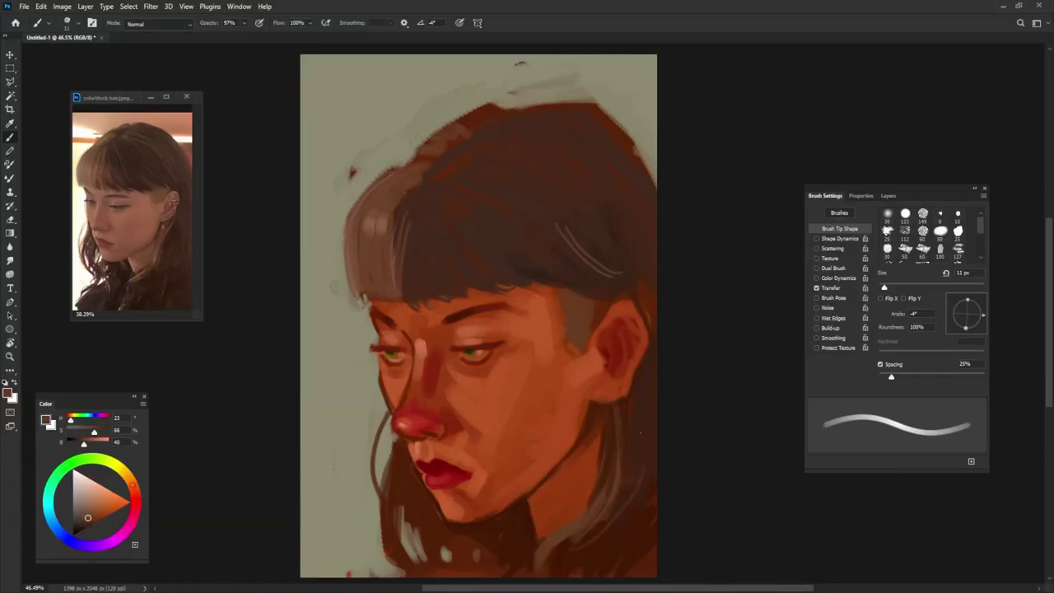
drag(644, 451, 609, 543)
drag(642, 486, 601, 560)
drag(655, 506, 605, 560)
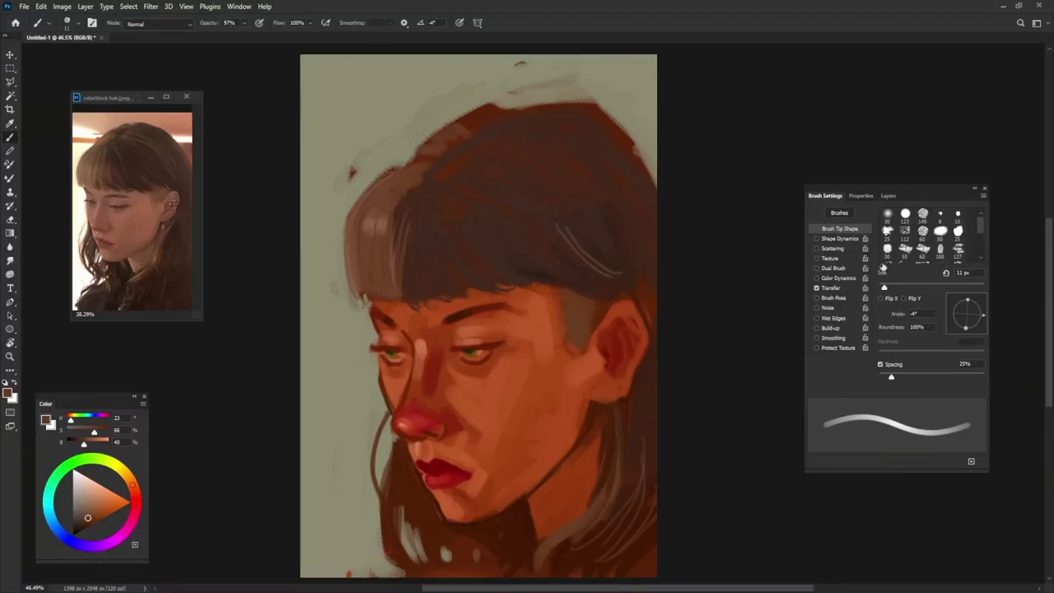
Step: In Brush Settings Transfer, set Opacity Minimum to 0% and Flow Jitter Control to Pen Pressure
click(847, 288)
drag(918, 246, 905, 246)
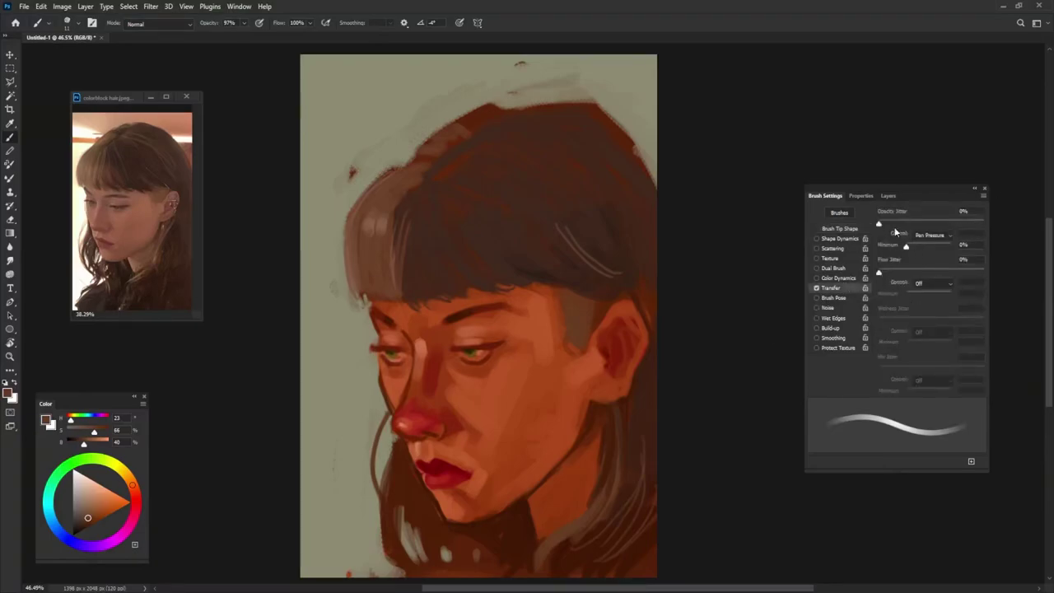
click(944, 284)
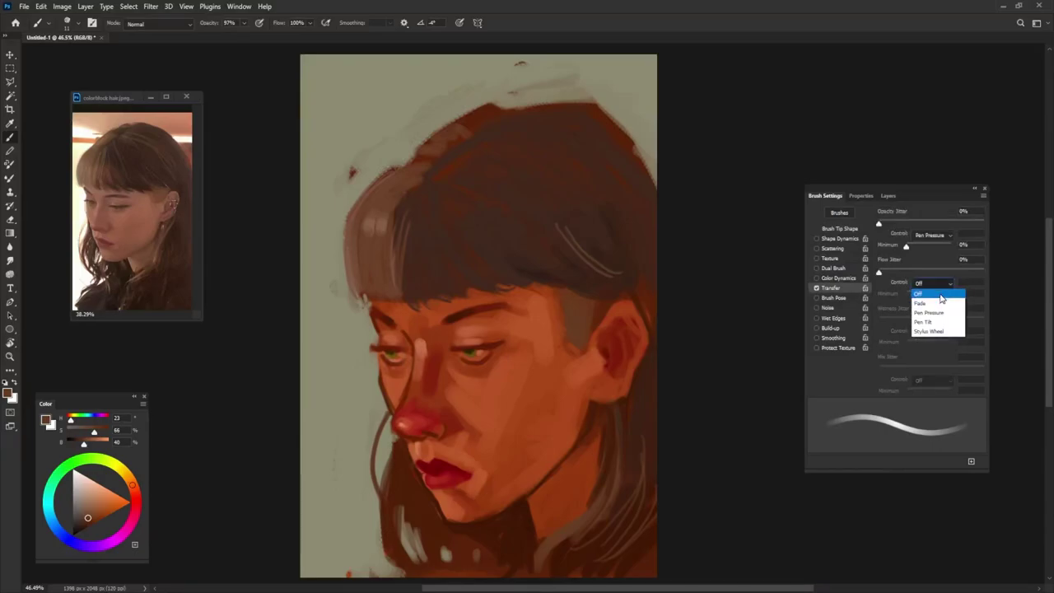
click(942, 313)
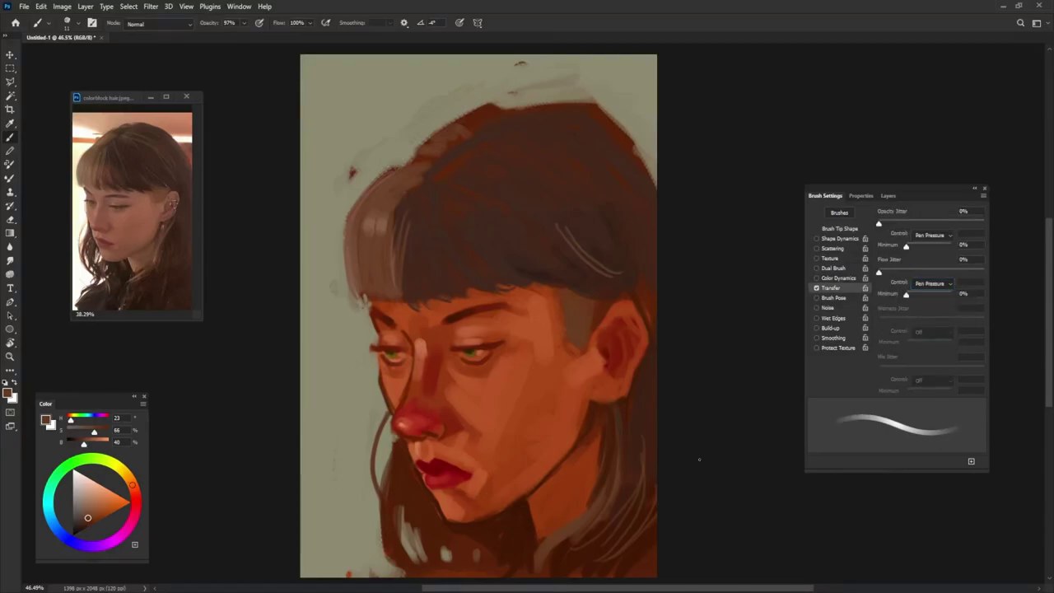
Step: Sample dark browns from the painting, enlarge the brush, and switch to a wide textured brush
alt+click(493, 526)
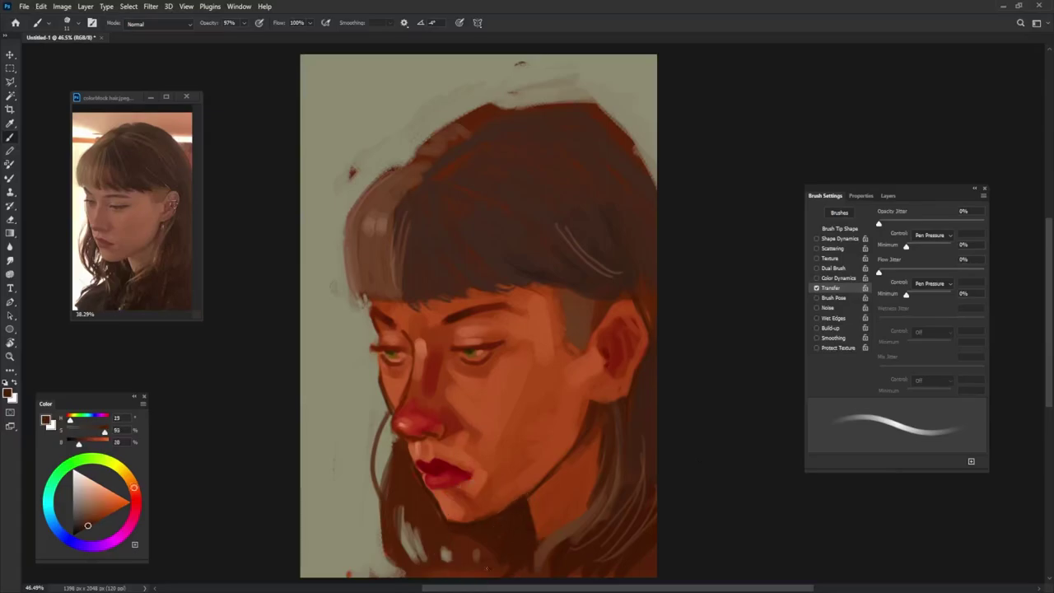
drag(494, 531, 507, 531)
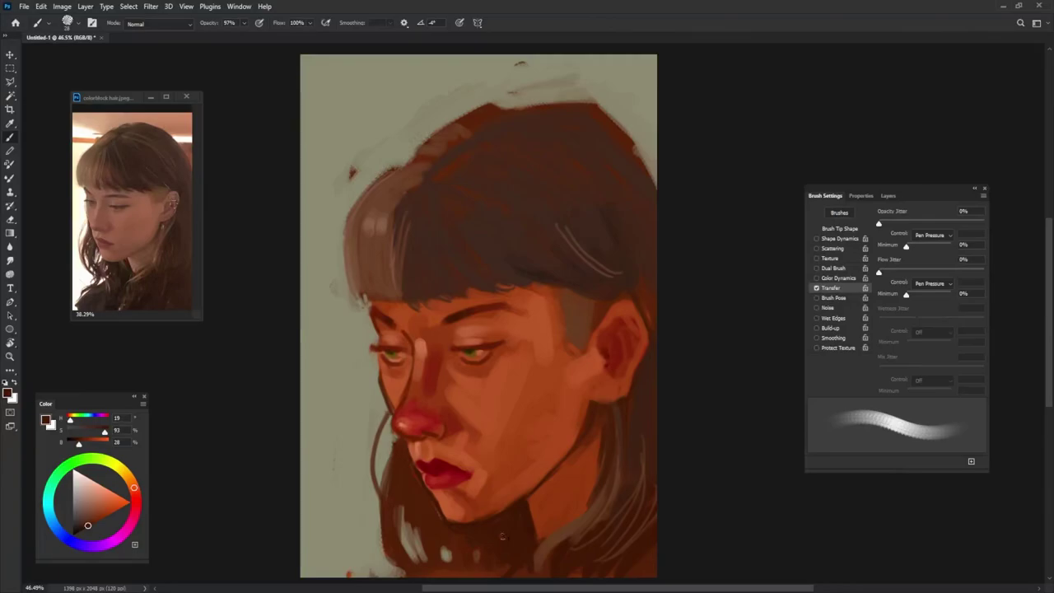
alt+click(517, 541)
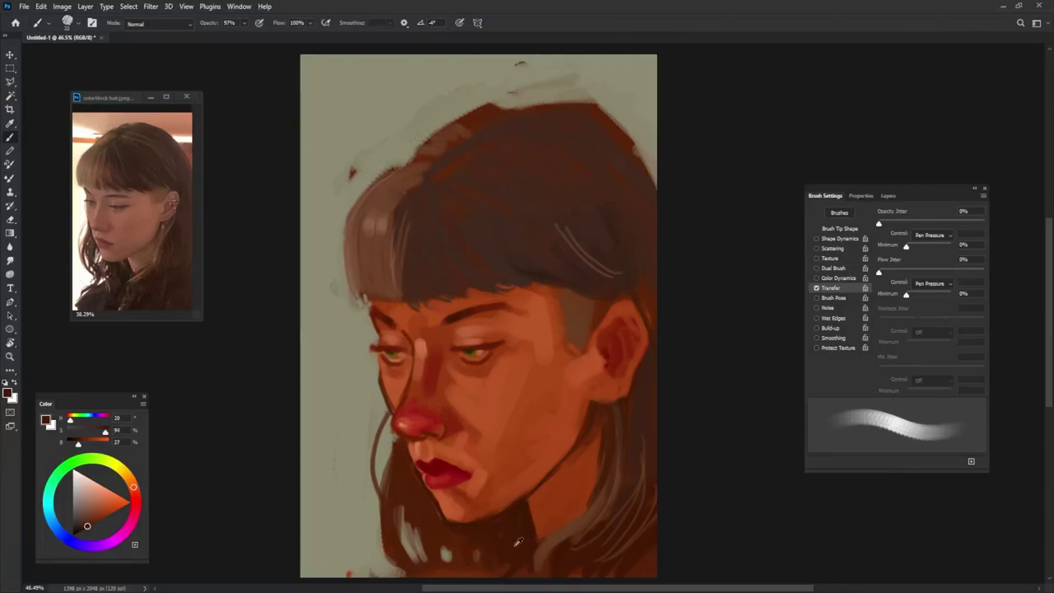
alt+click(622, 402)
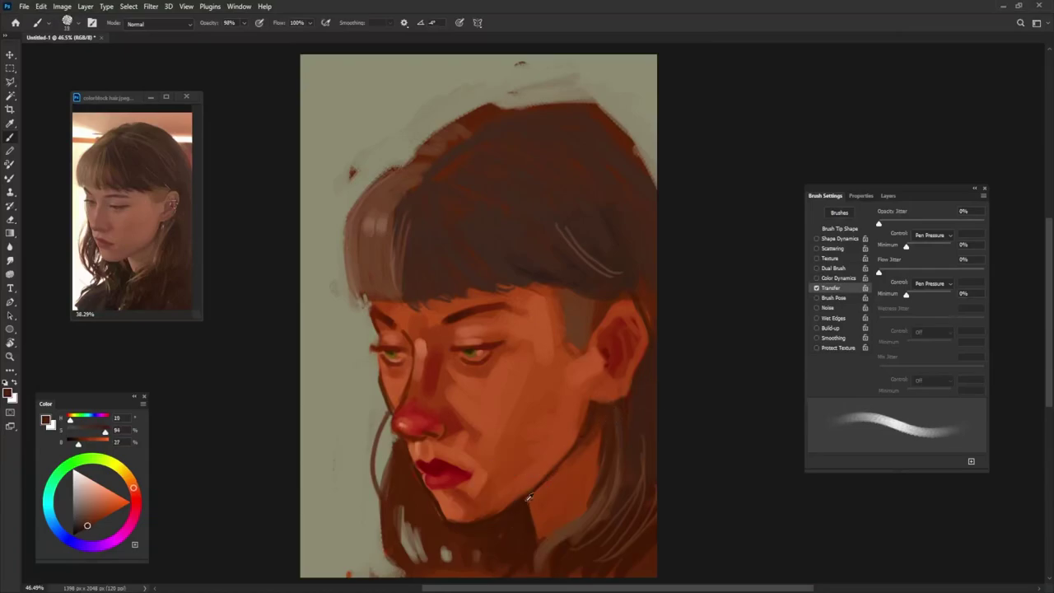
alt+click(602, 419)
key(period)
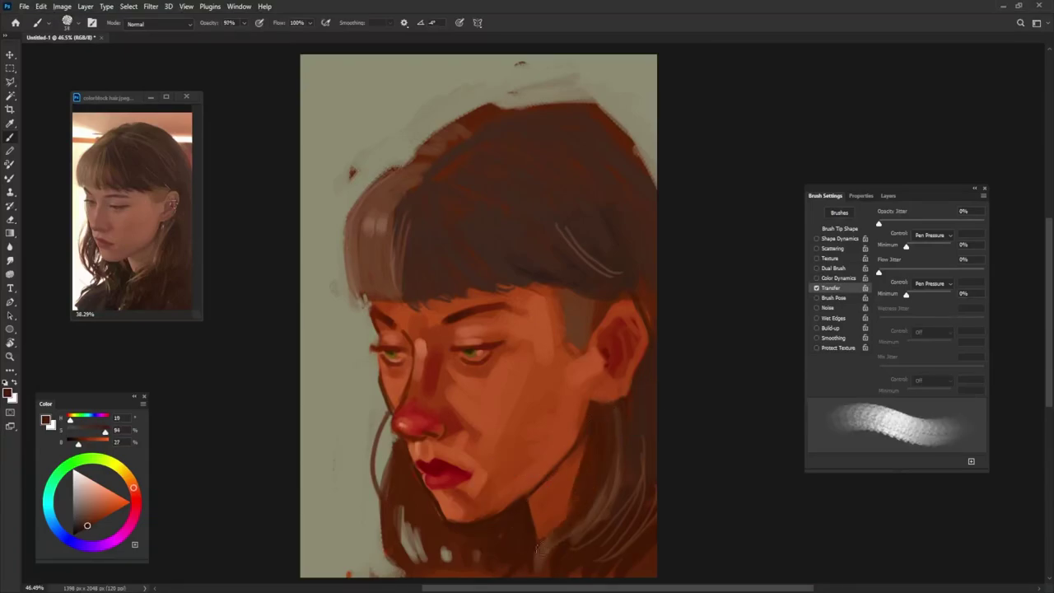
Step: Shade around the ear with sampled skin tones at near-full opacity, and dab a light earlobe stud
alt+click(597, 516)
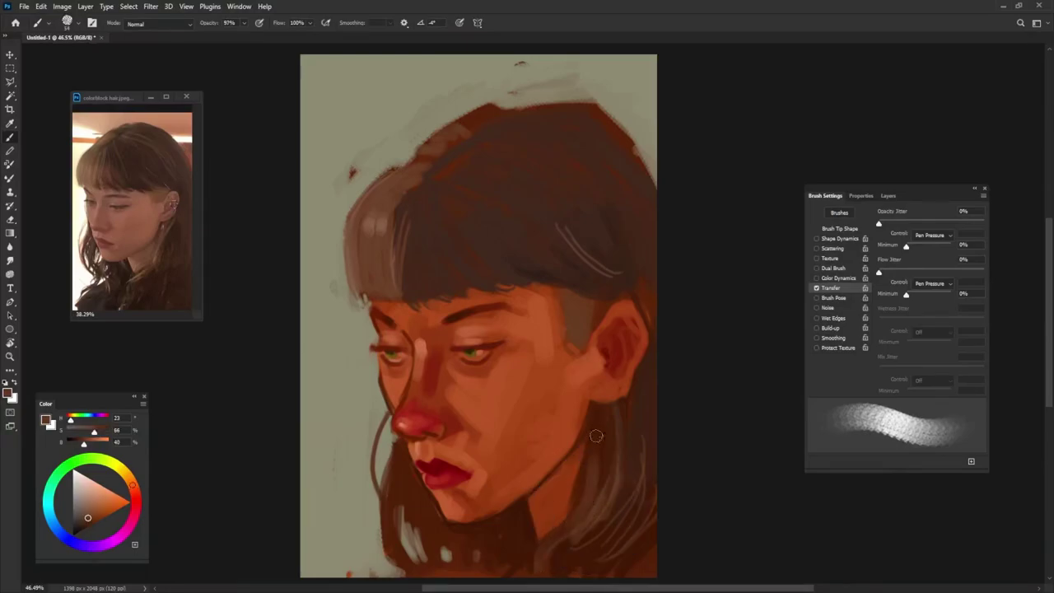
alt+click(625, 403)
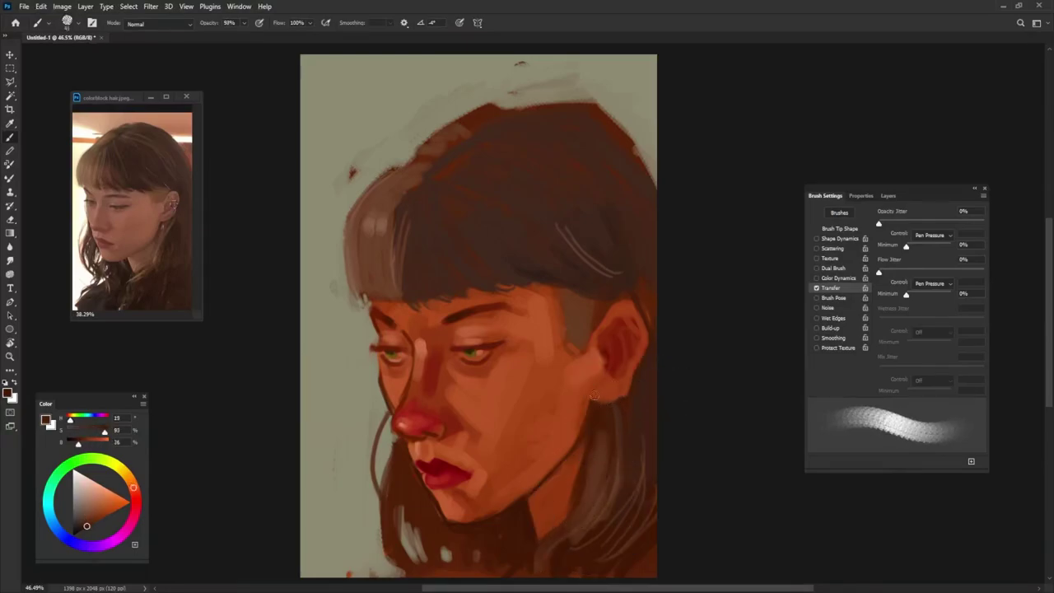
key(9)
key(8)
alt+click(612, 383)
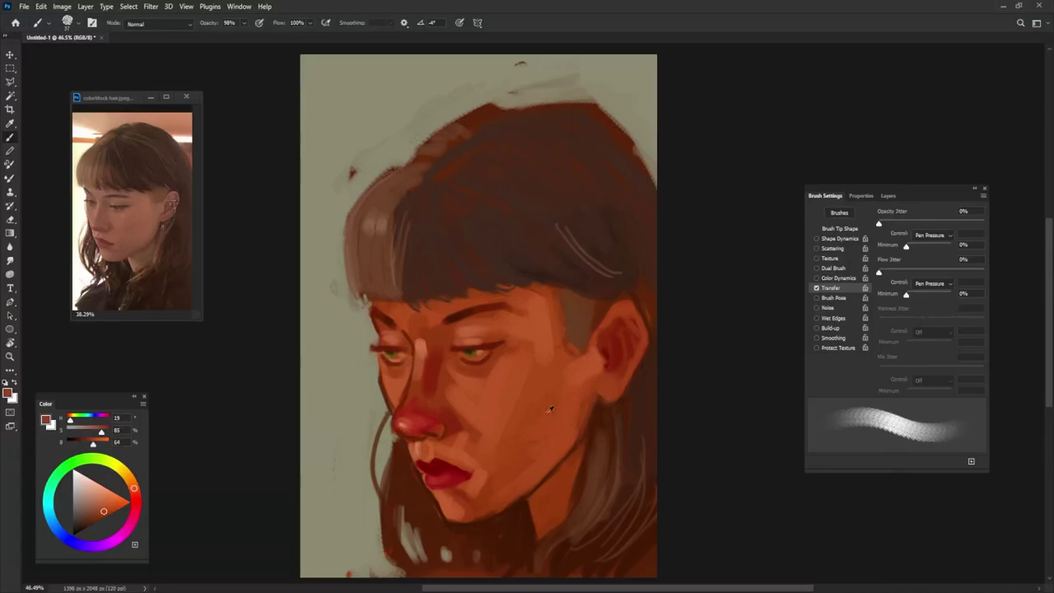
alt+click(424, 351)
click(603, 387)
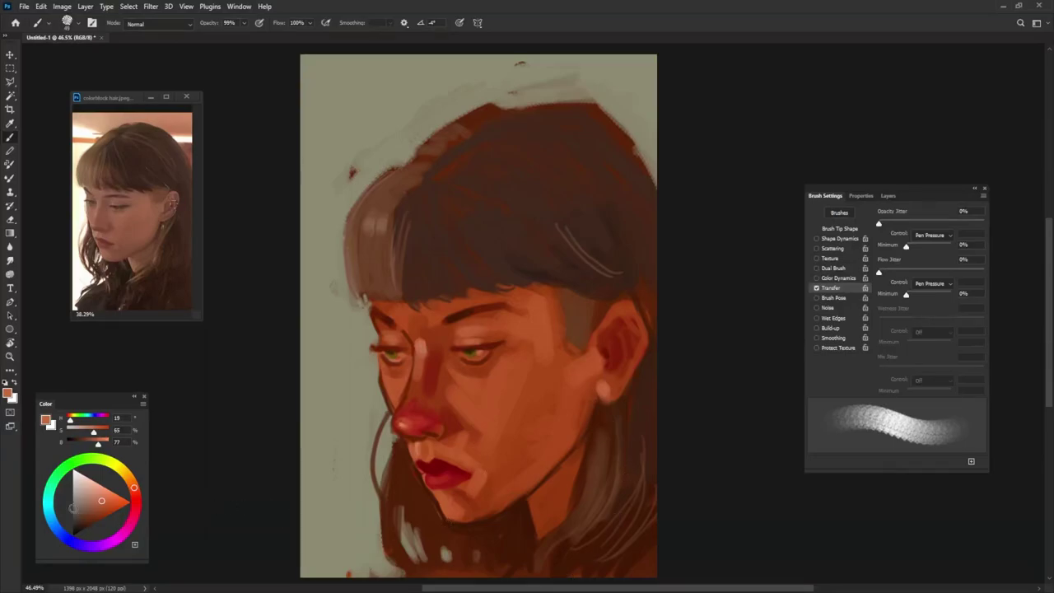
drag(73, 507, 74, 479)
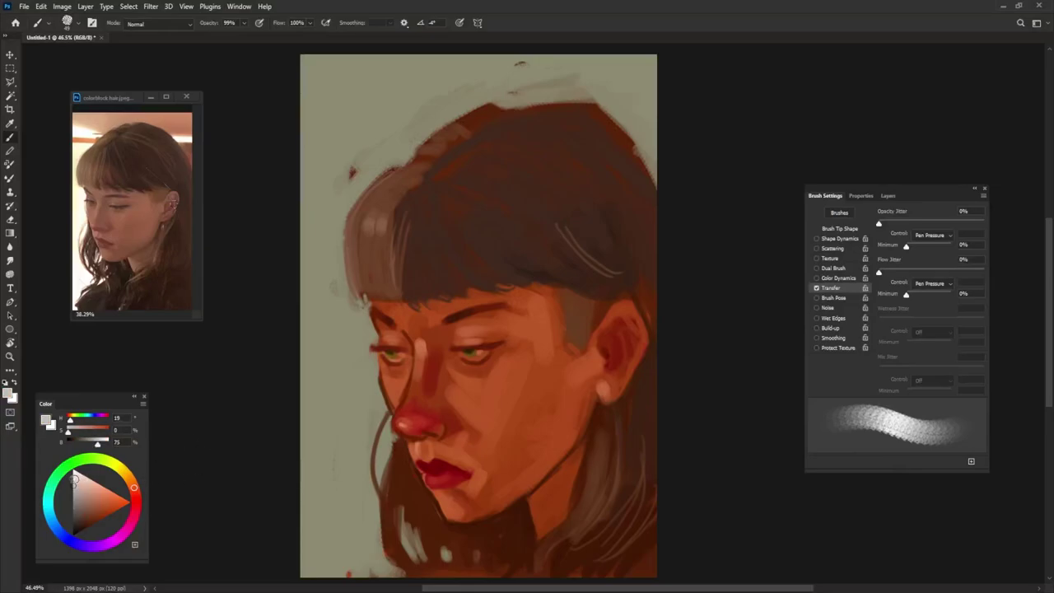
Step: With a small, cyan-tinted light grey brush, paint highlight dots and a curved highlight on the ear piercings
click(51, 497)
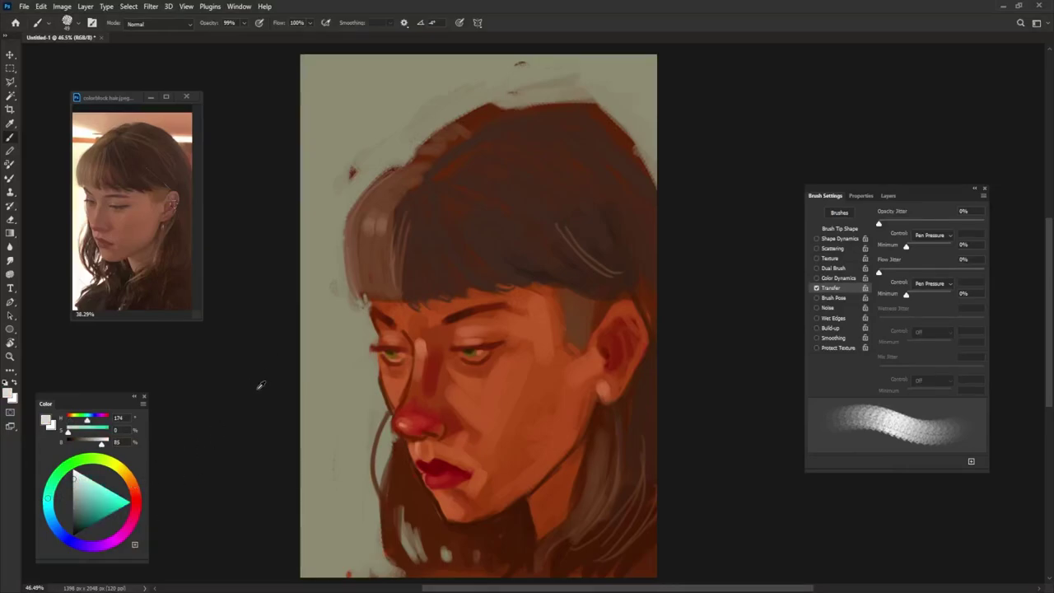
key(bracketleft)
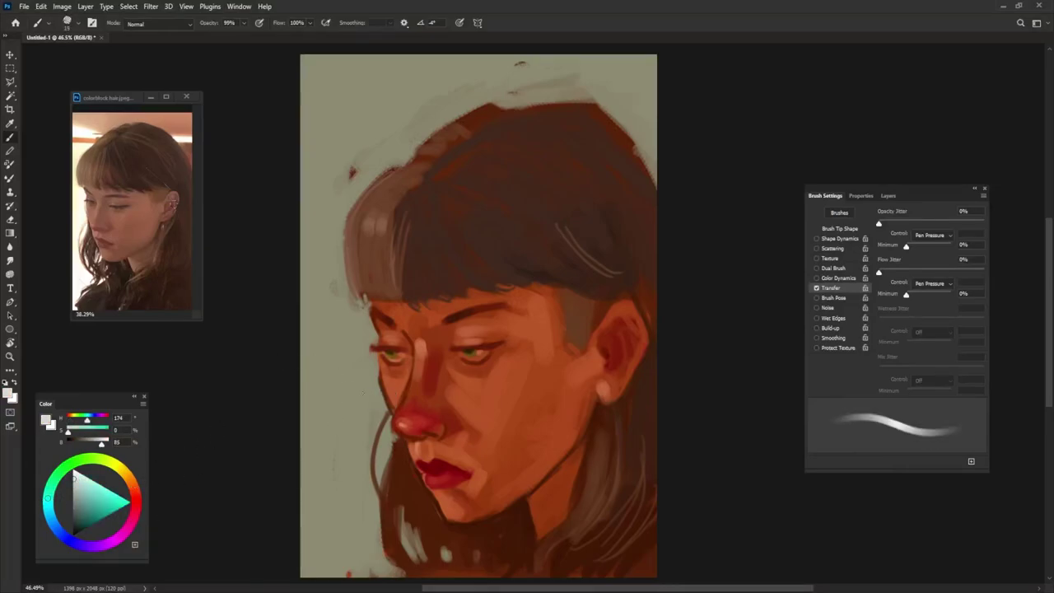
click(615, 326)
click(625, 324)
mouse_move(618, 336)
mouse_down()
mouse_move(617, 348)
mouse_move(629, 346)
mouse_move(626, 324)
mouse_move(617, 346)
mouse_move(637, 342)
mouse_up()
click(603, 318)
Step: Paint a small dangling earring below the earlobe, shade it dark grey, then pick a light greyish khaki
drag(610, 405, 607, 417)
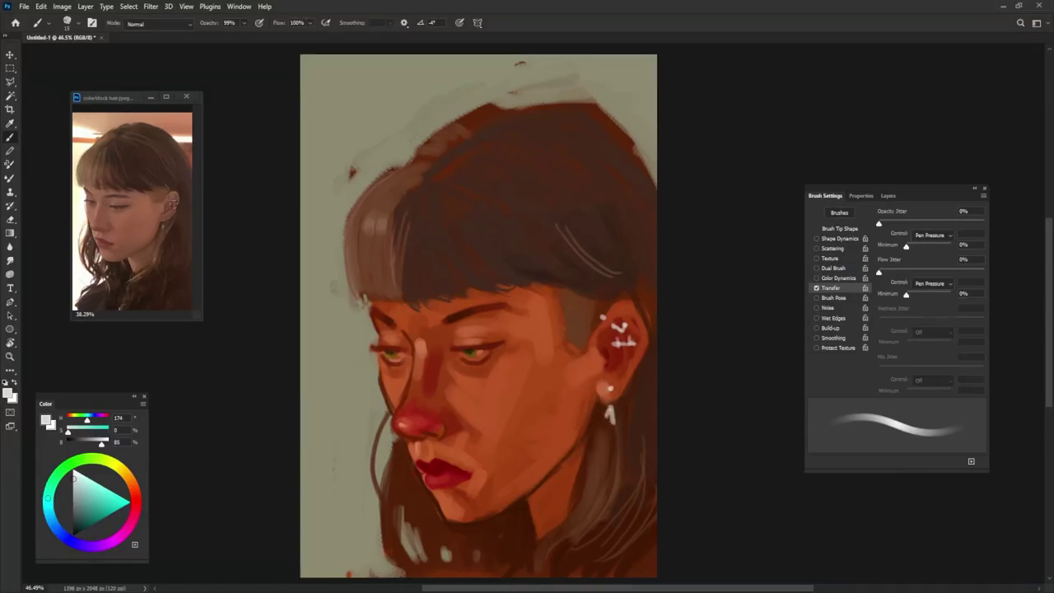
alt+click(609, 419)
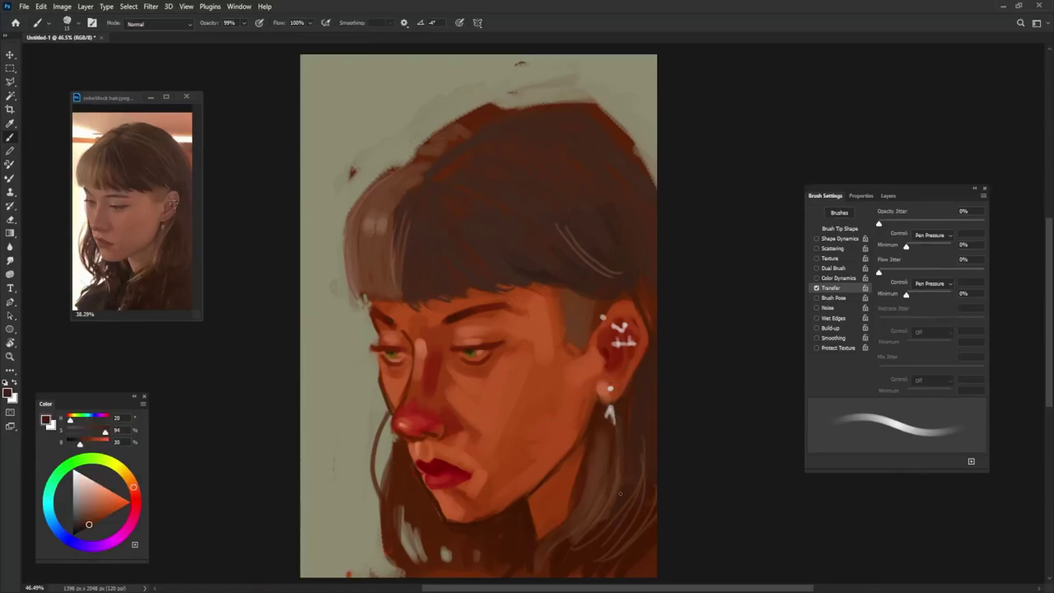
click(73, 519)
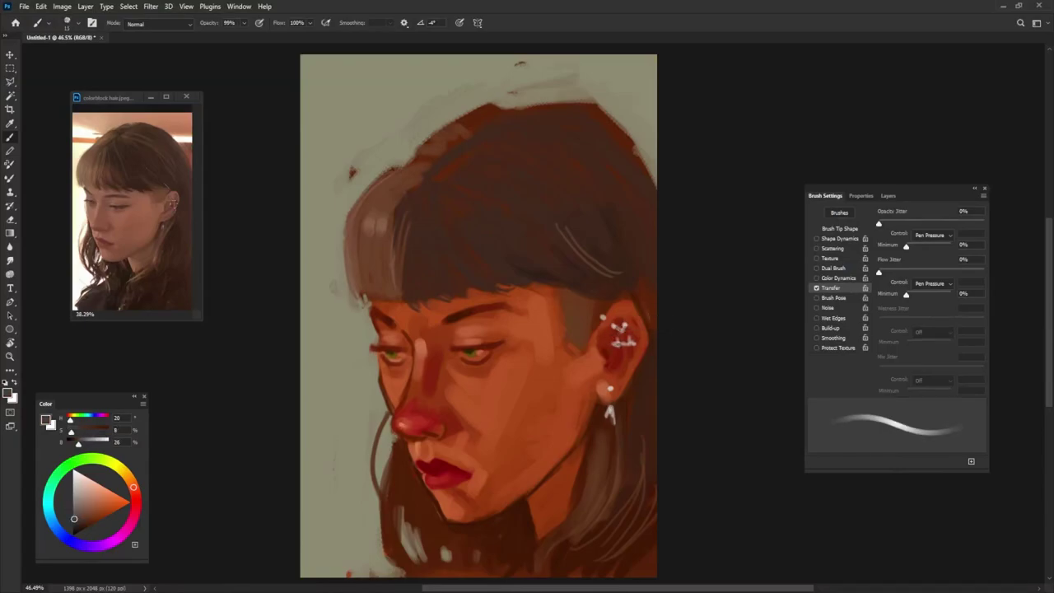
drag(608, 409, 608, 416)
alt+click(320, 168)
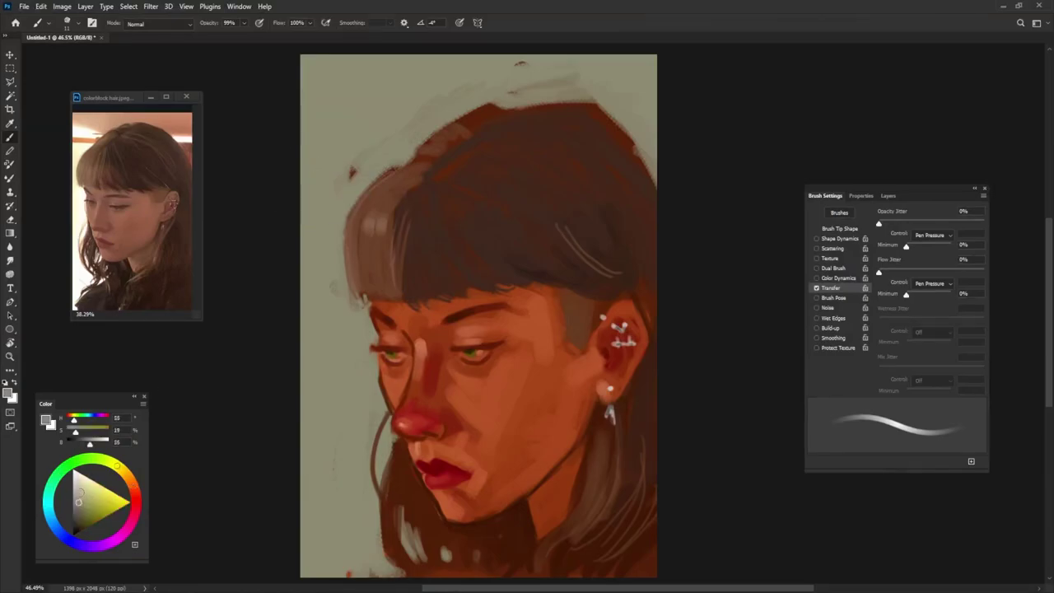
Step: With a larger brush, paint light khaki background along the upper-left and left hair edge
drag(319, 178, 354, 178)
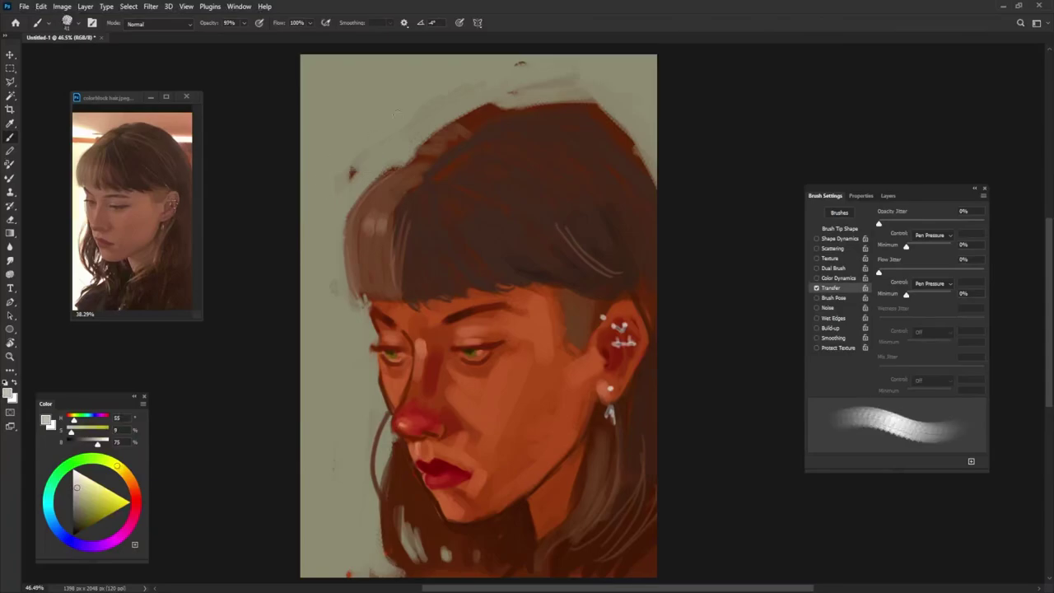
drag(395, 112, 321, 230)
drag(384, 145, 302, 271)
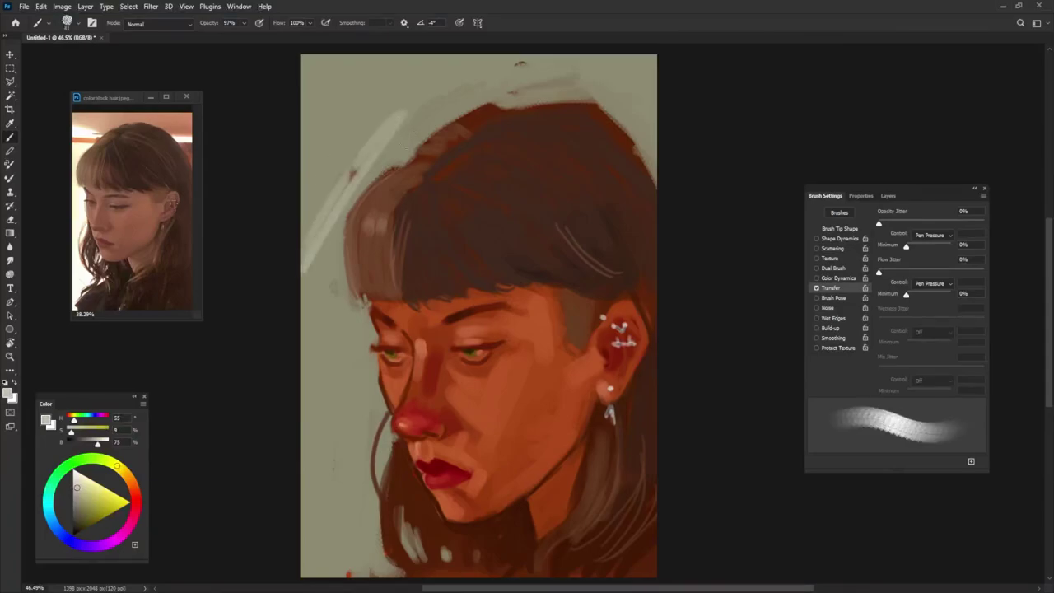
mouse_move(424, 122)
mouse_down()
mouse_move(394, 165)
mouse_move(328, 212)
mouse_up()
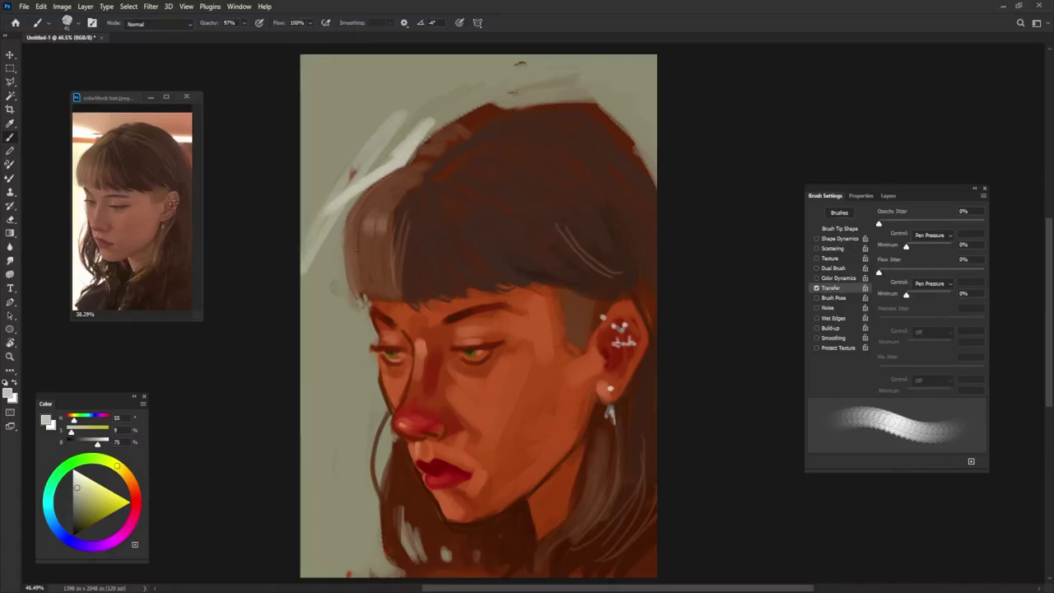
mouse_move(355, 196)
mouse_down()
mouse_move(319, 249)
mouse_move(329, 244)
mouse_move(340, 311)
mouse_up()
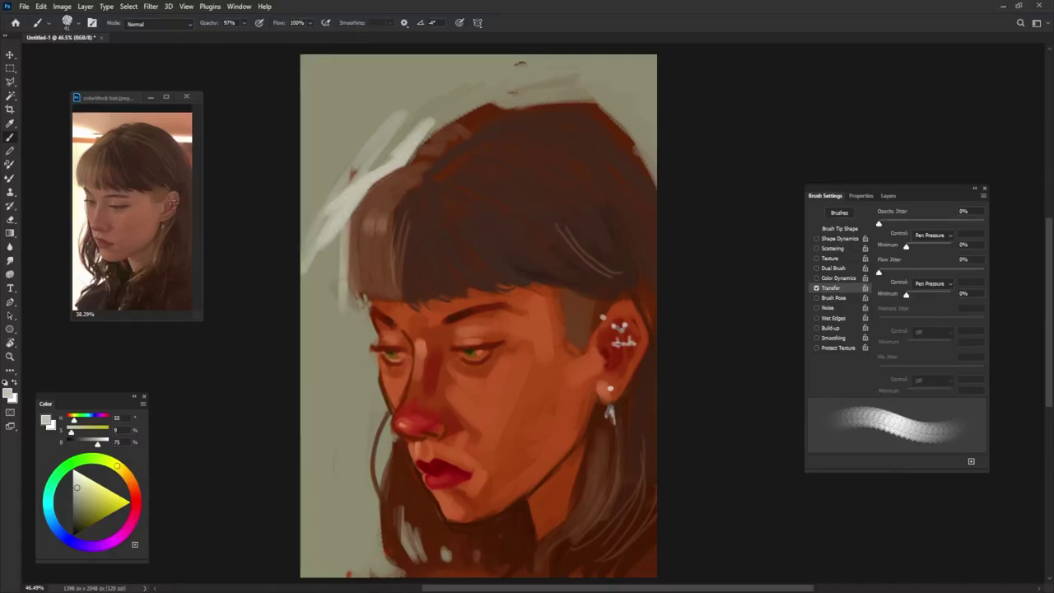
drag(354, 221, 341, 341)
alt+right_click(359, 305)
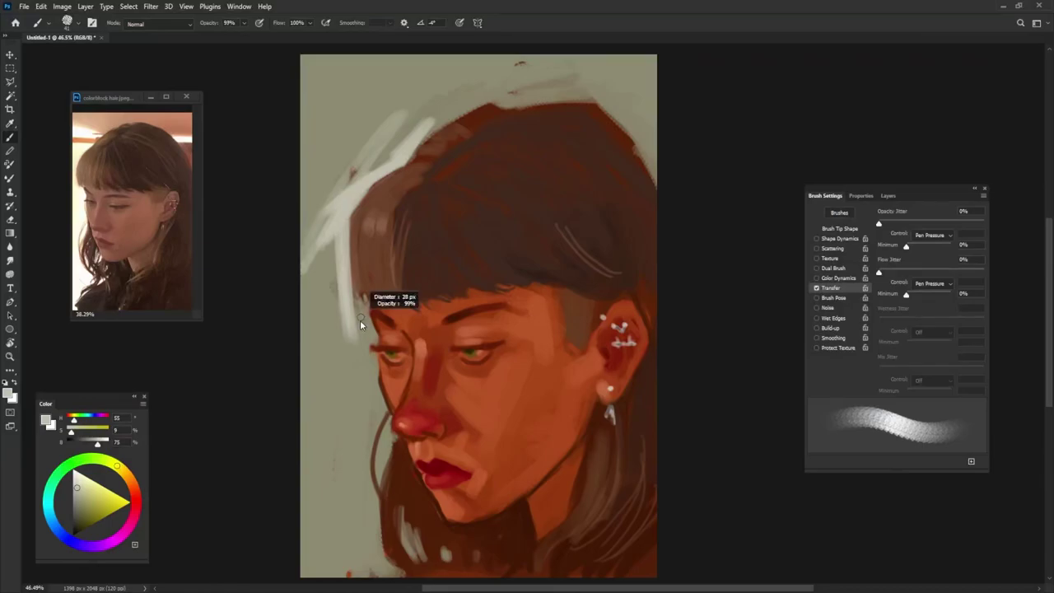
Step: Extend the light background past the bang tips, cheek and jaw, filling the canvas's left edge
mouse_move(354, 296)
mouse_down()
mouse_move(377, 336)
mouse_move(378, 401)
mouse_up()
drag(377, 407, 387, 430)
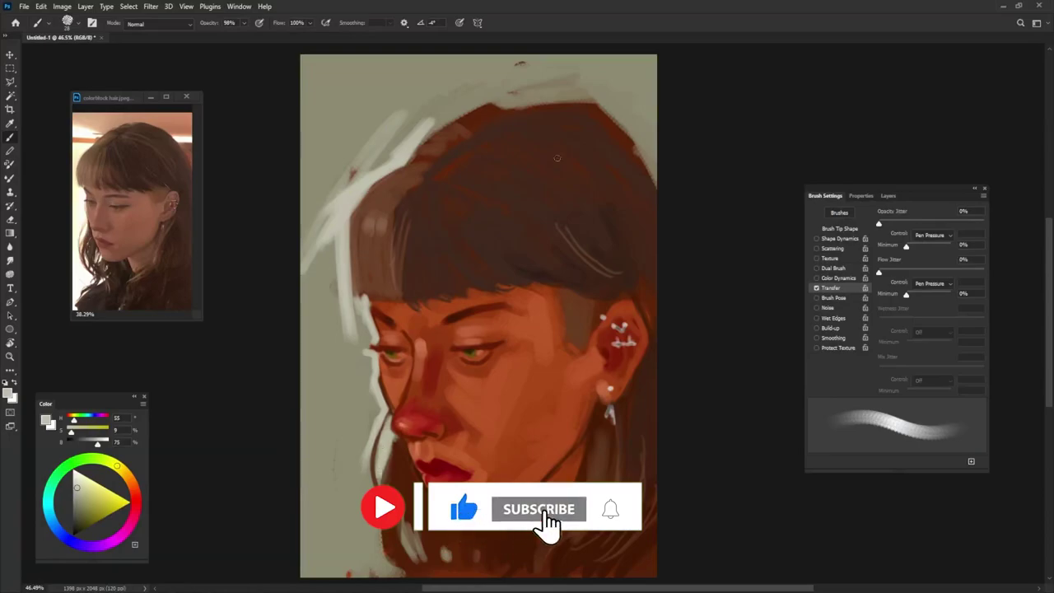
mouse_move(356, 305)
mouse_down()
mouse_move(362, 354)
mouse_move(367, 345)
mouse_move(355, 376)
mouse_move(379, 446)
mouse_up()
drag(328, 206, 329, 363)
drag(325, 247, 346, 395)
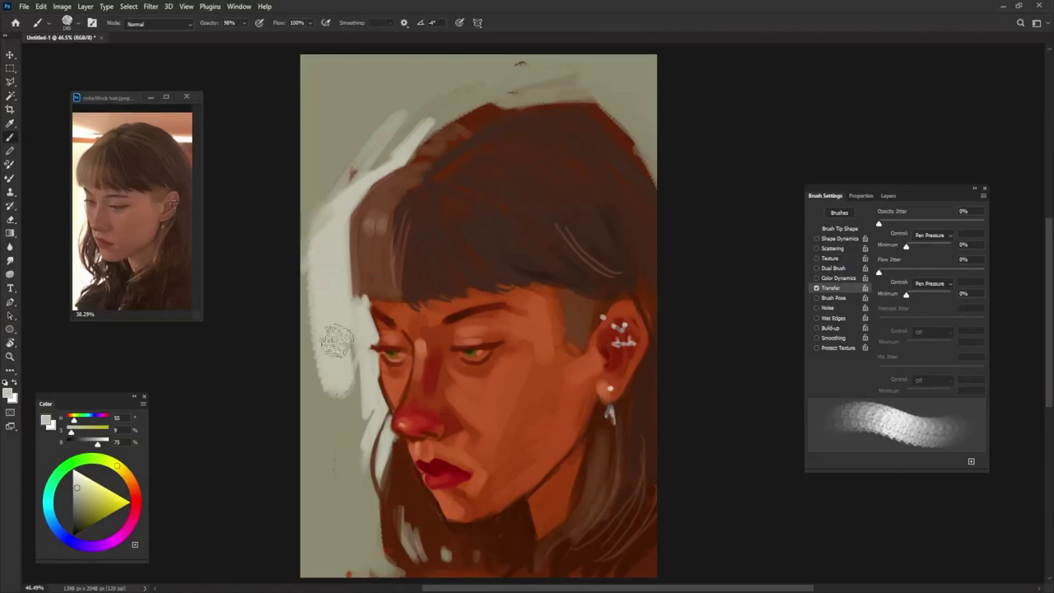
mouse_move(338, 330)
mouse_down()
mouse_move(359, 406)
mouse_move(346, 502)
mouse_up()
drag(324, 358, 321, 560)
drag(337, 470, 362, 585)
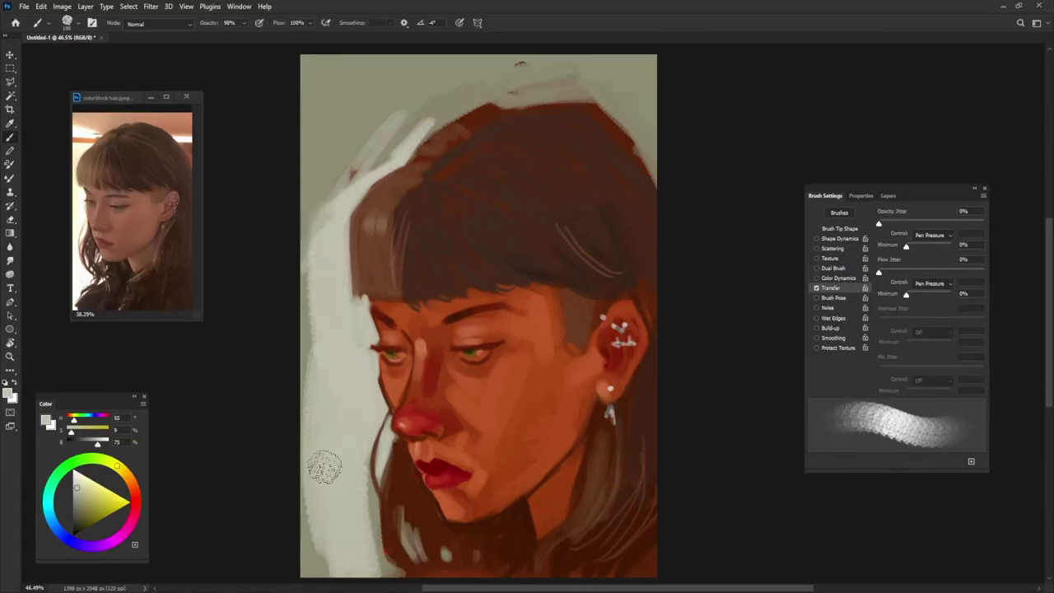
Step: Paint small light strands near the lower hair and below the chin
drag(362, 405, 341, 375)
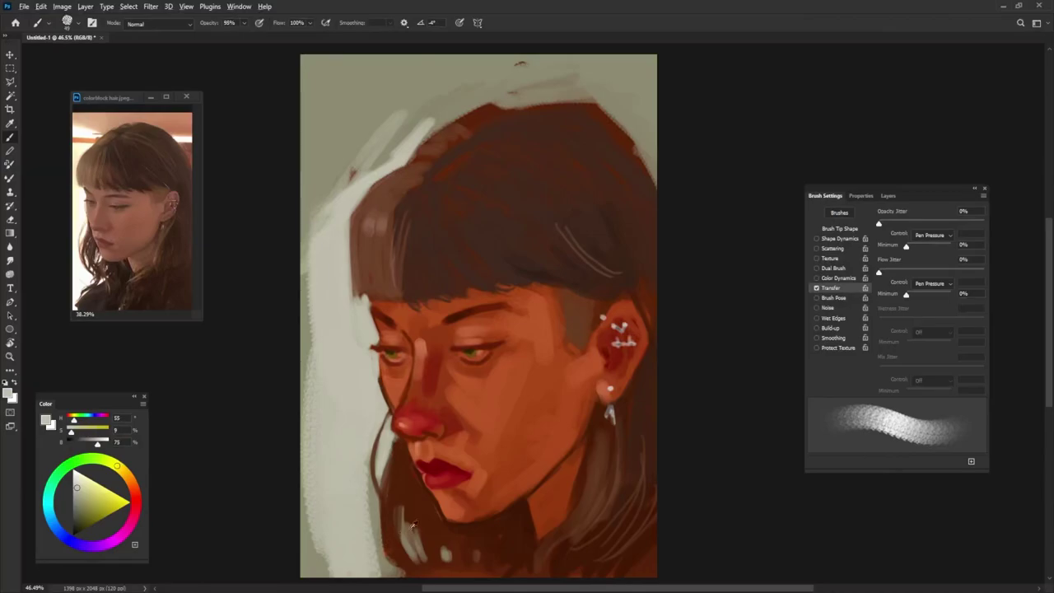
drag(410, 519, 404, 552)
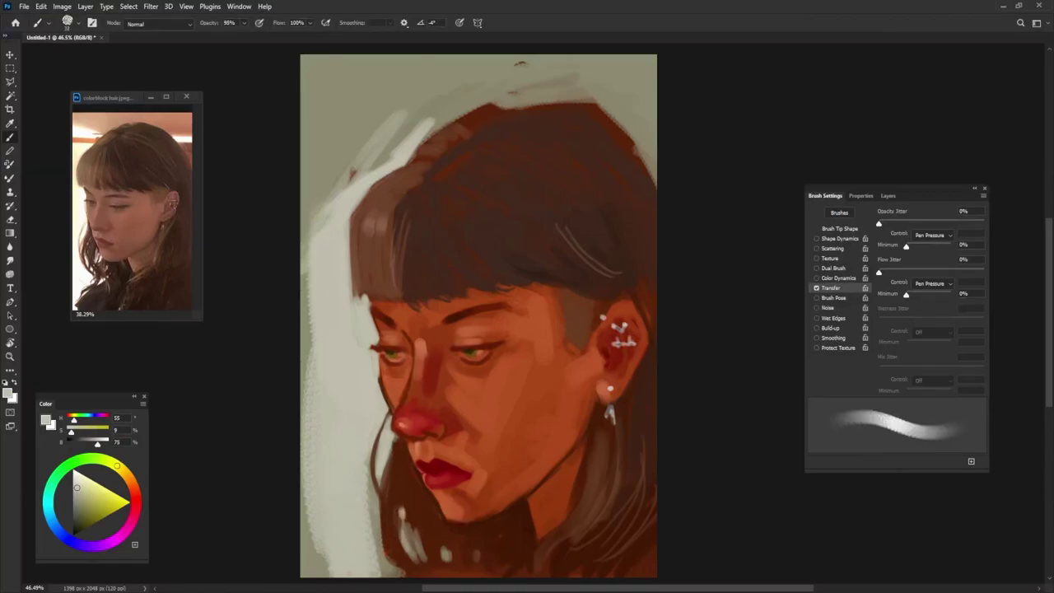
drag(368, 486, 379, 541)
mouse_move(370, 504)
mouse_down()
mouse_move(386, 573)
mouse_move(415, 568)
mouse_up()
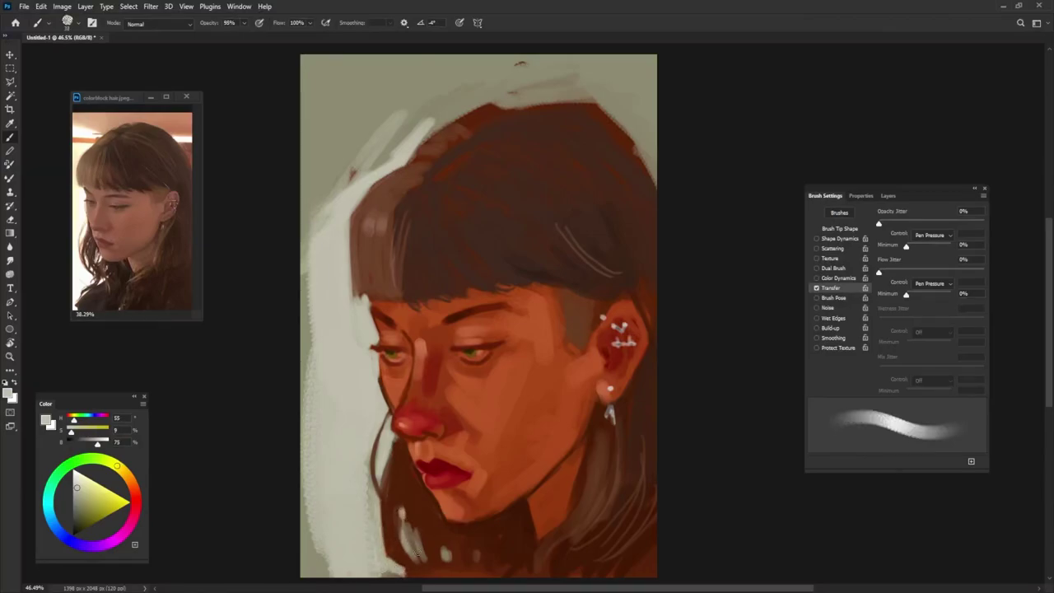
Step: With a textured brush, add light paint along the canvas's left and lower-left edges
key(period)
mouse_move(310, 568)
mouse_down()
mouse_move(316, 521)
mouse_move(323, 572)
mouse_up()
drag(305, 367, 301, 237)
drag(298, 316, 303, 354)
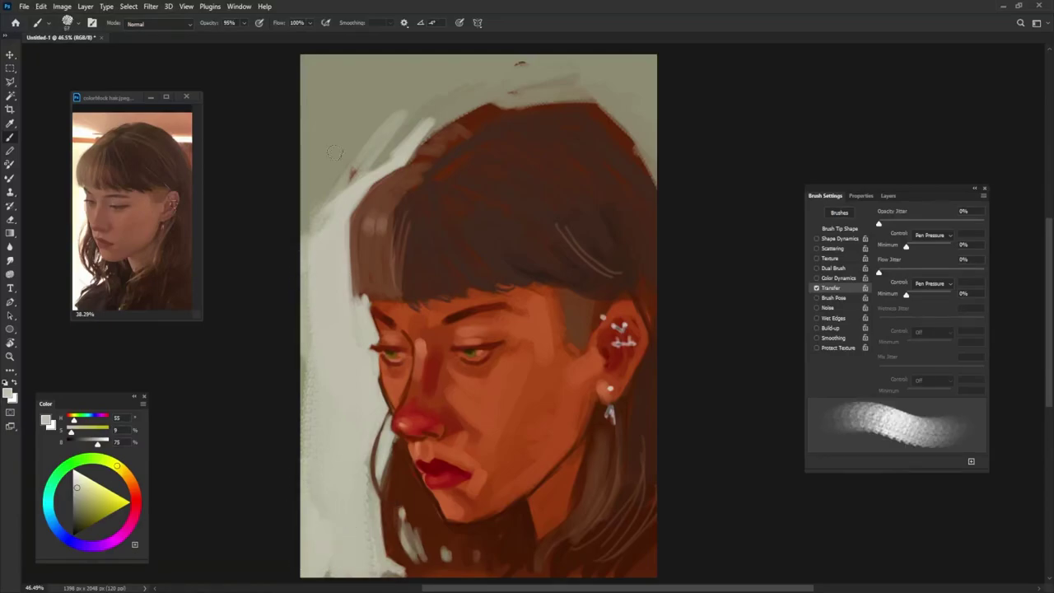
Step: Cover the upper-left background with sampled off-white, then paint a peach band across the top
alt+click(400, 97)
mouse_move(407, 140)
mouse_down()
mouse_move(289, 155)
mouse_move(301, 166)
mouse_move(302, 204)
mouse_up()
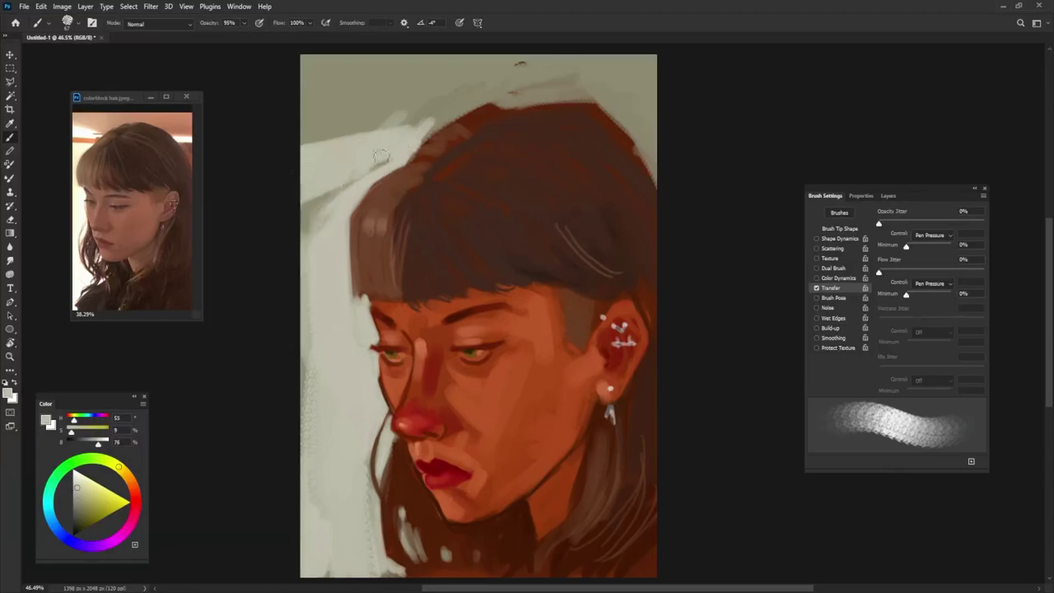
mouse_move(379, 160)
mouse_down()
mouse_move(323, 223)
mouse_move(298, 216)
mouse_move(296, 159)
mouse_up()
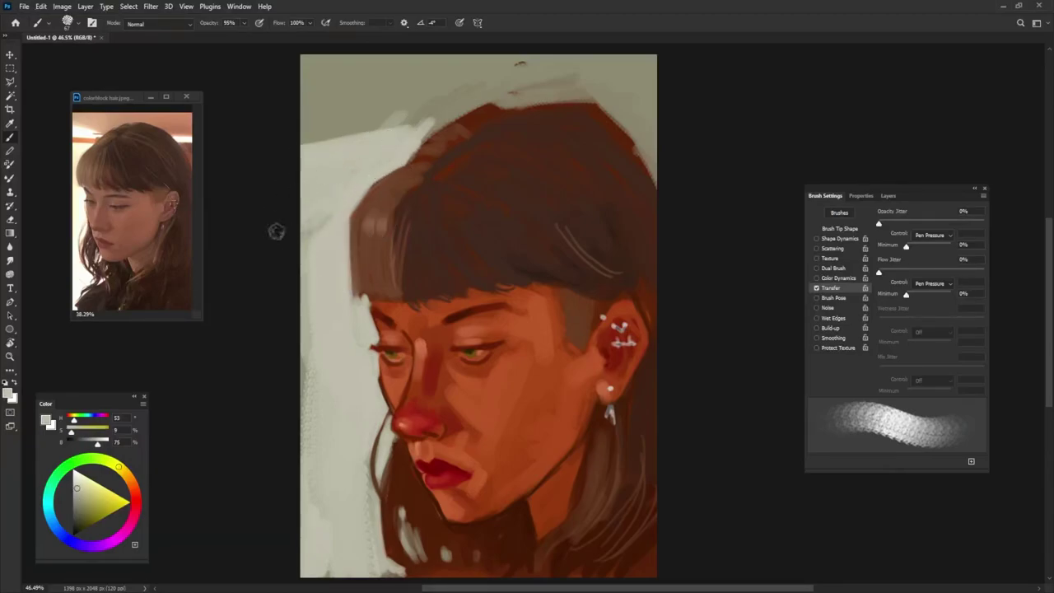
alt+click(89, 135)
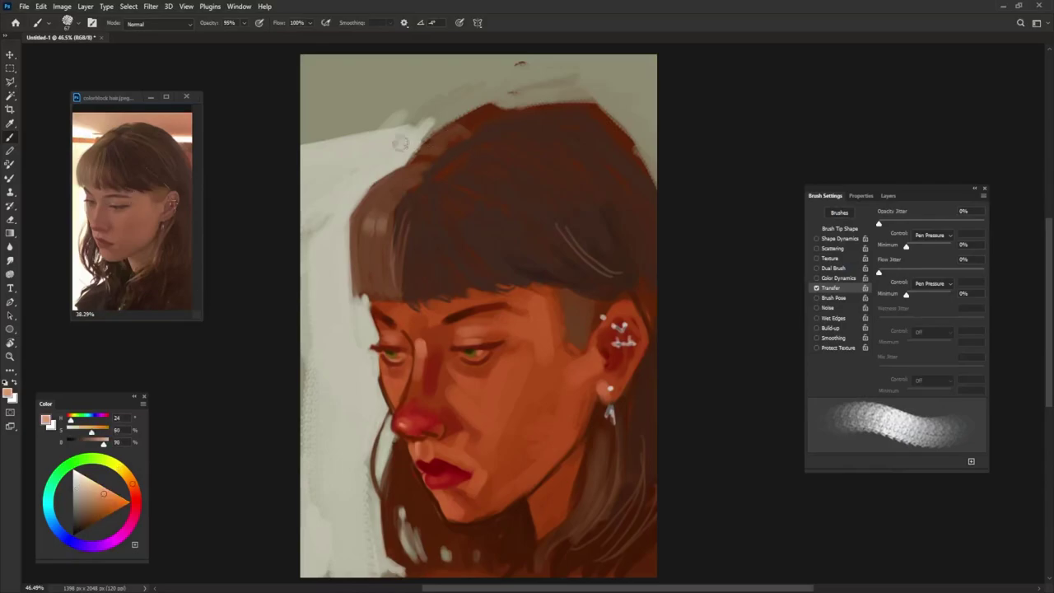
drag(428, 121, 263, 159)
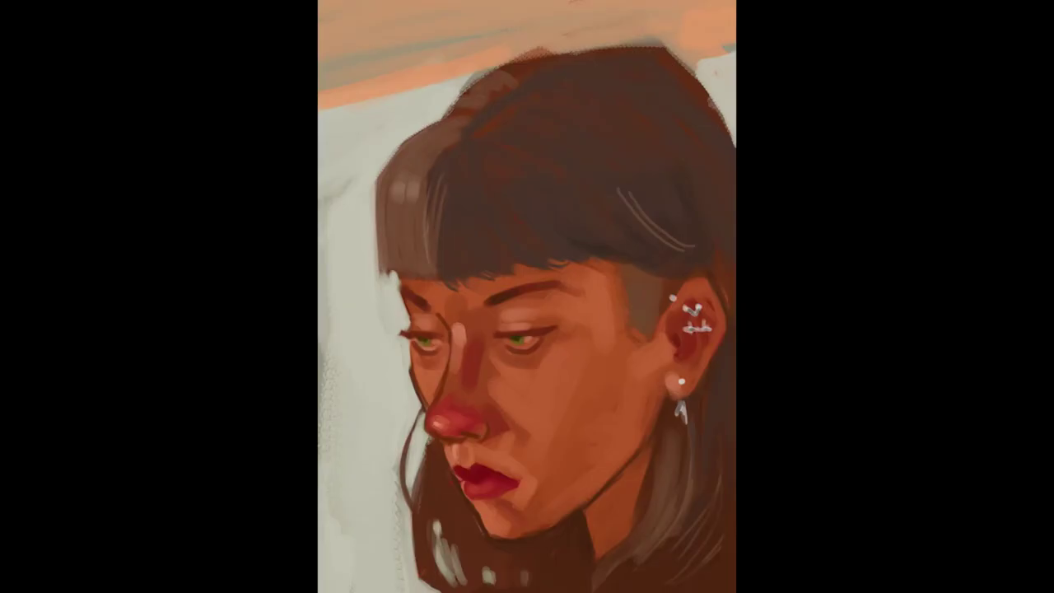